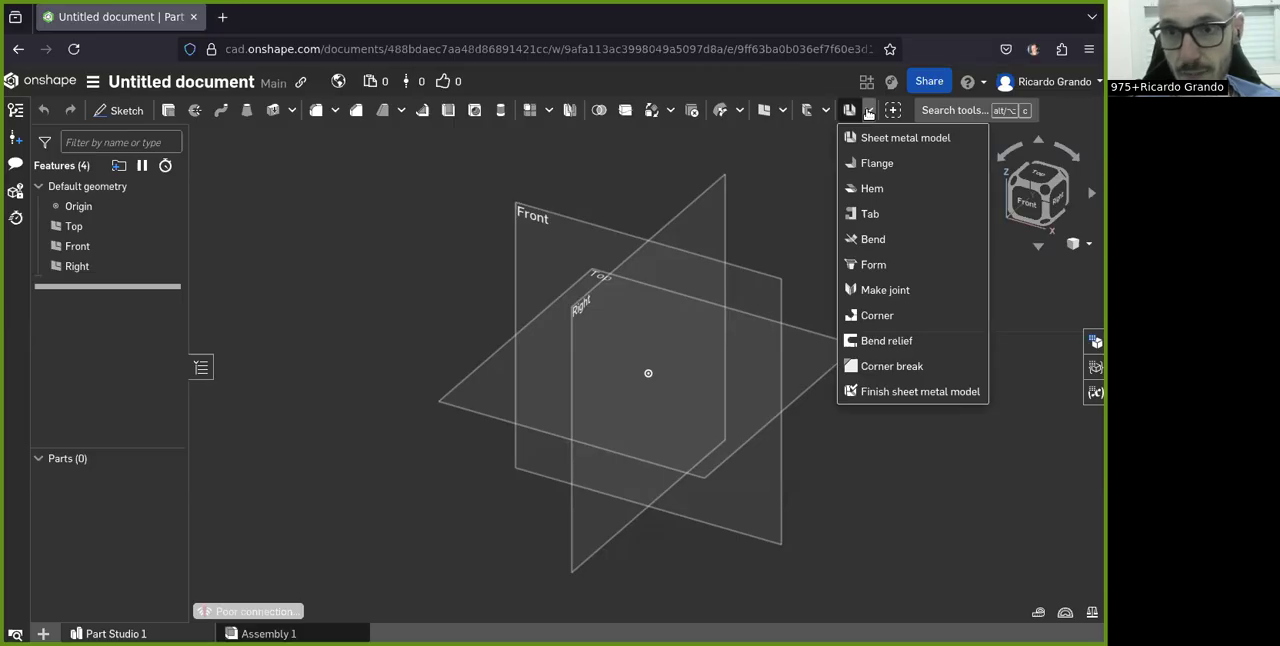
Step: Start a new sketch on the Front plane
click(385, 353)
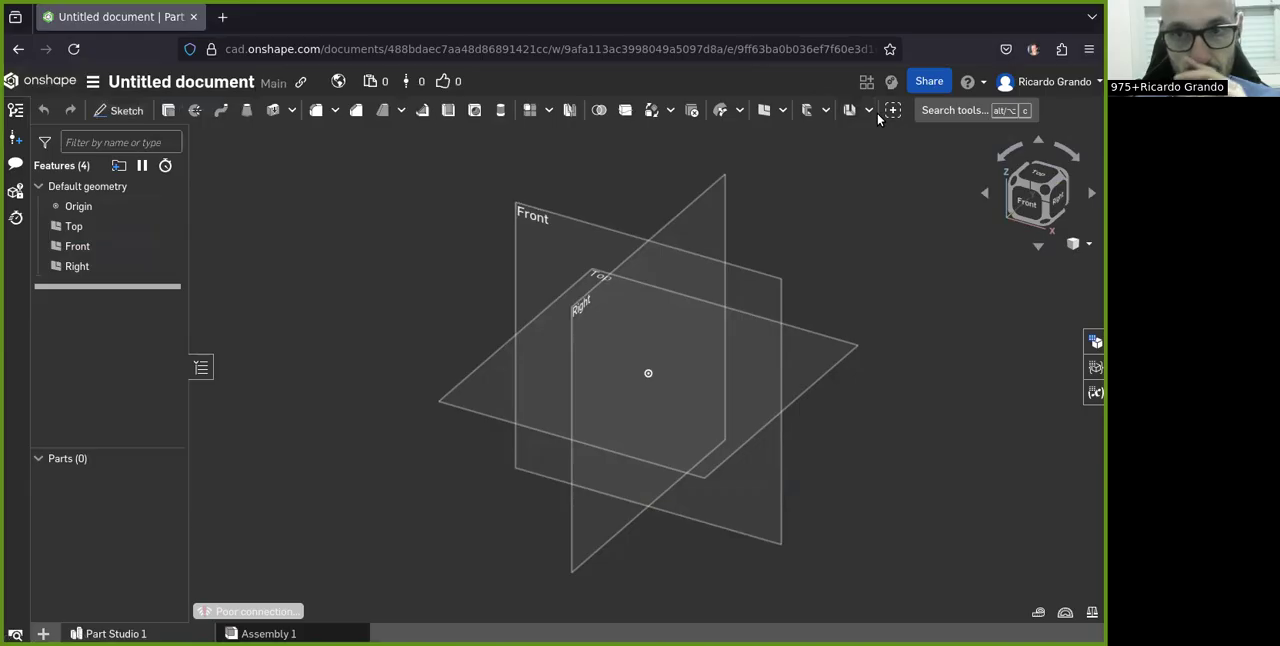
click(120, 110)
click(584, 239)
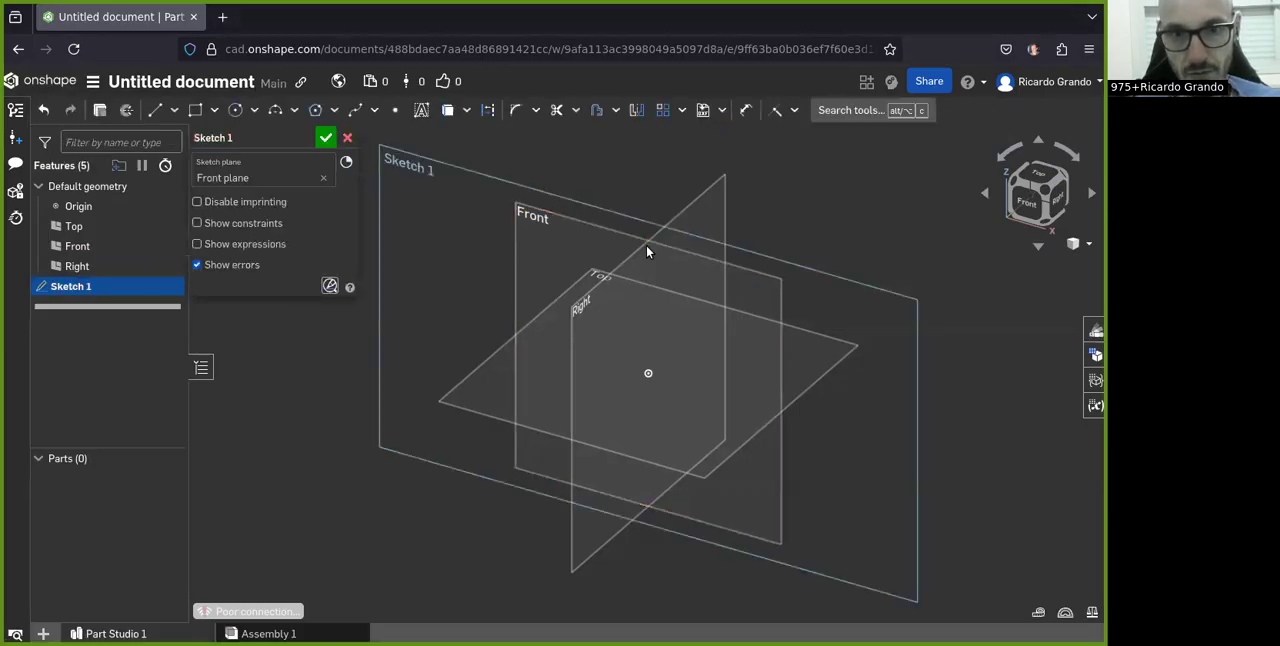
mouse_move(772, 256)
right_down()
mouse_move(754, 290)
mouse_move(756, 279)
mouse_move(766, 291)
mouse_move(715, 290)
right_up()
click(1043, 199)
Step: Sketch a closed five-line profile with a V-shaped top, its sloping edges about 39 mm and 43 mm long
click(158, 110)
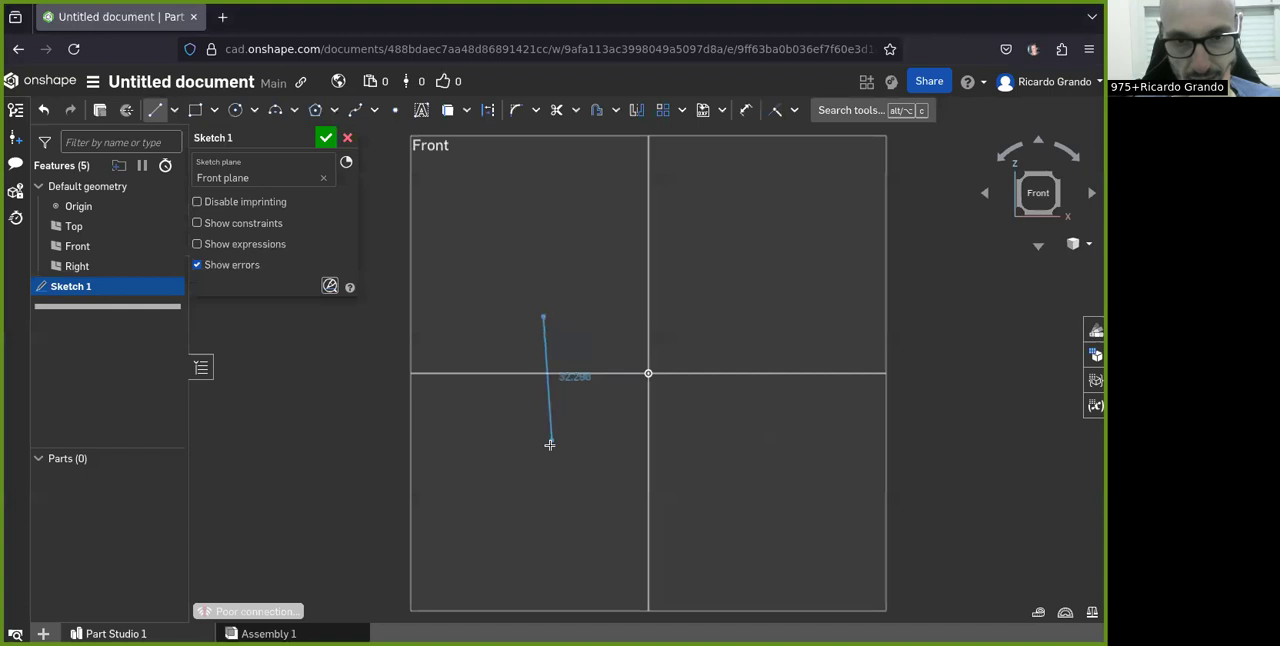
click(543, 461)
click(797, 461)
click(798, 329)
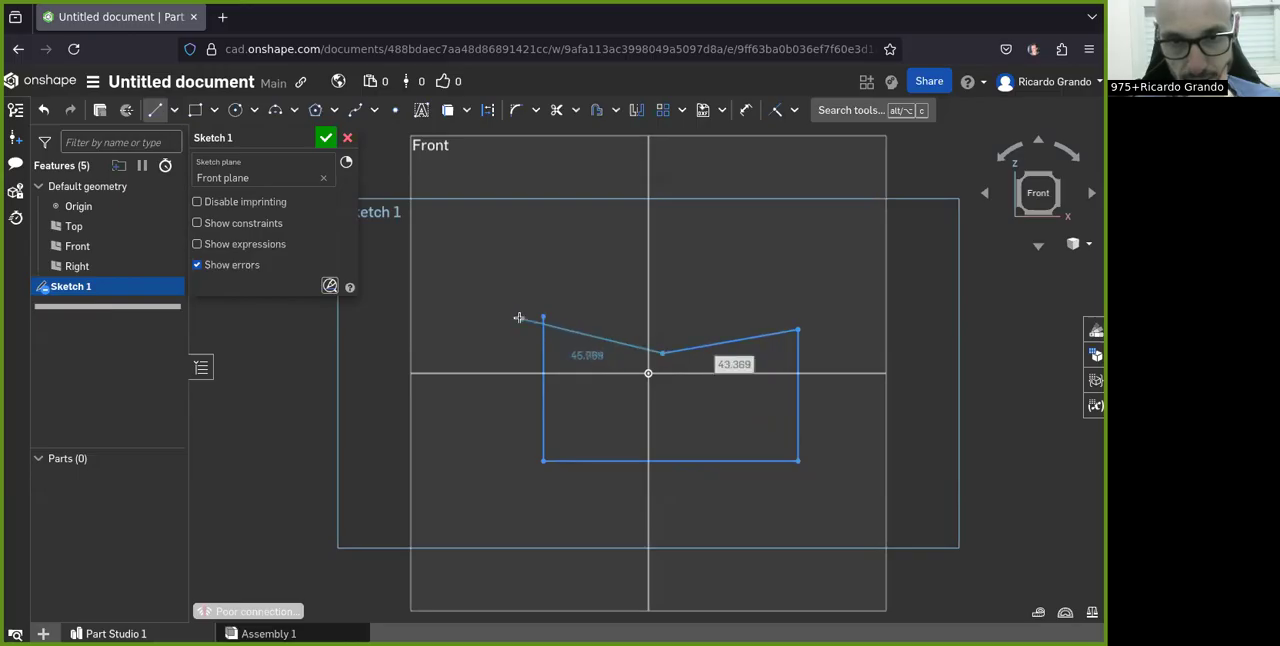
click(543, 317)
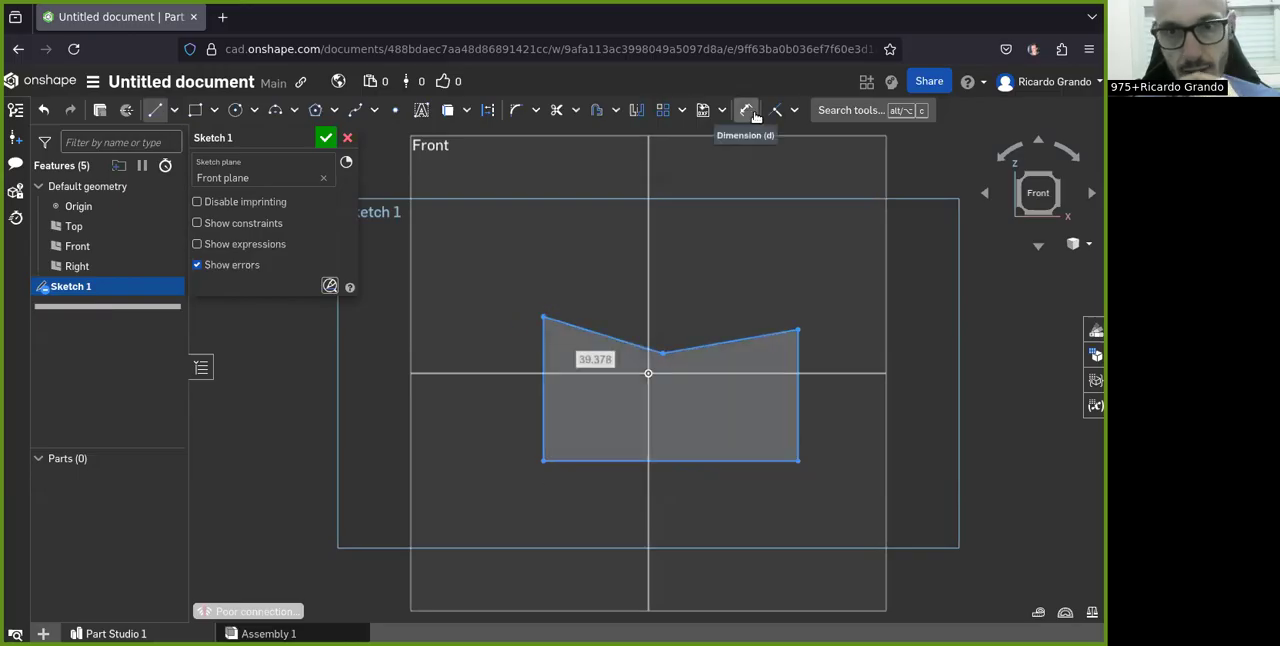
Step: Dimension the profile's left vertical edge to 45 mm and its bottom edge to 80 mm
click(750, 112)
click(544, 398)
click(455, 404)
text(45)
key(Return)
click(706, 460)
click(676, 527)
text(80)
key(Return)
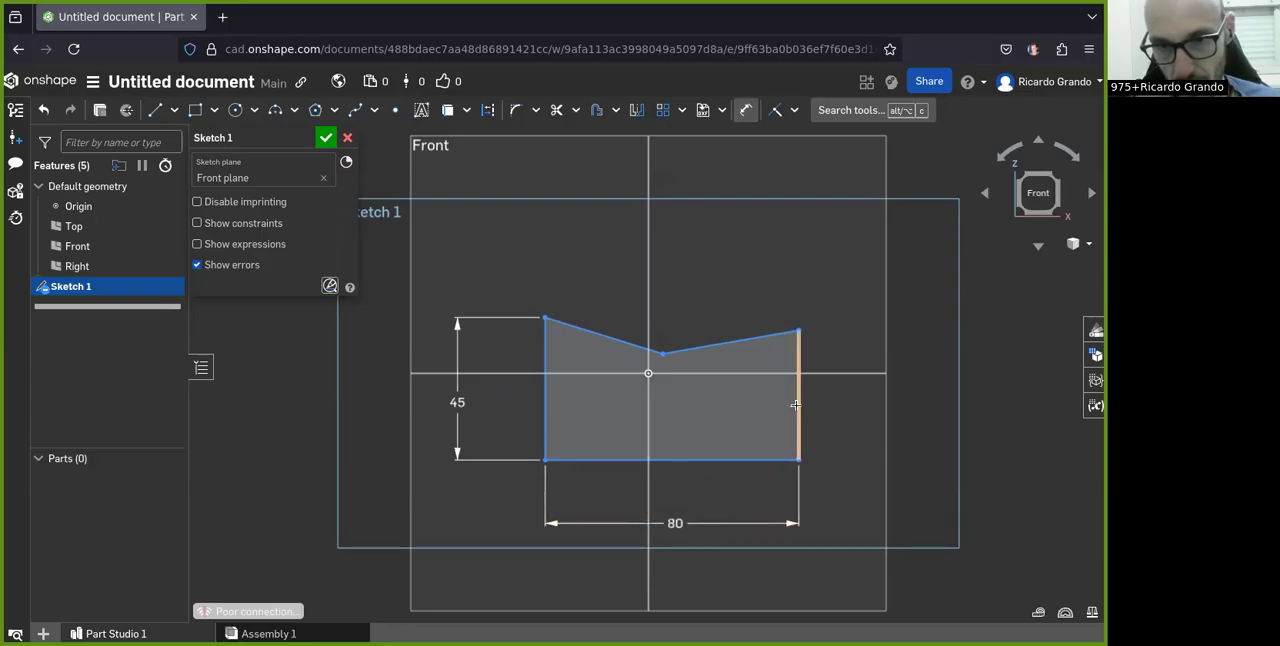
Step: Dimension the profile's right vertical edge to 40 mm and its right sloping top edge to 45 mm
click(848, 418)
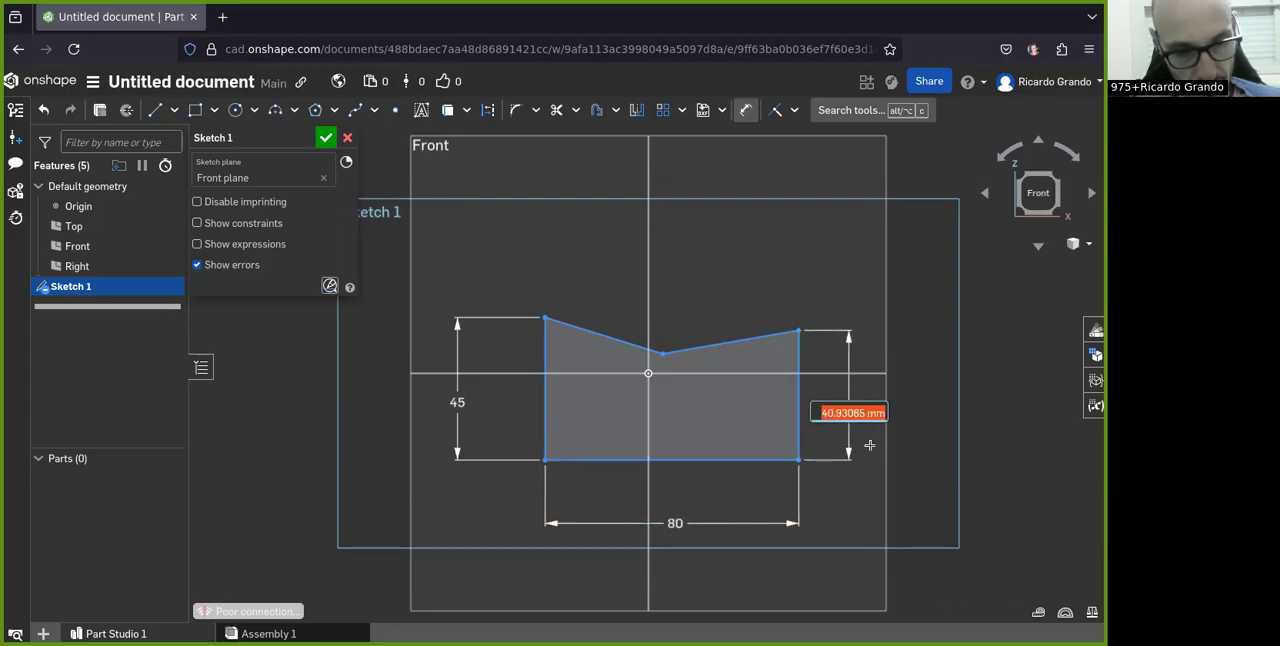
key(Return)
click(735, 343)
click(715, 262)
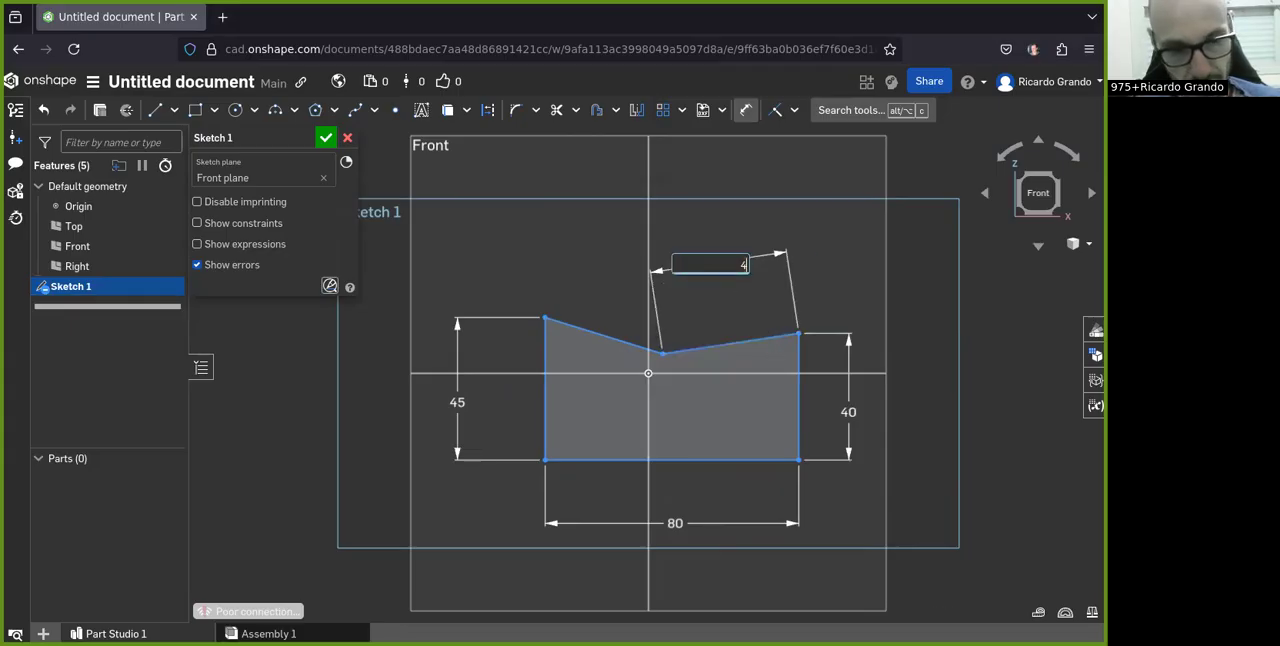
text(45)
key(Return)
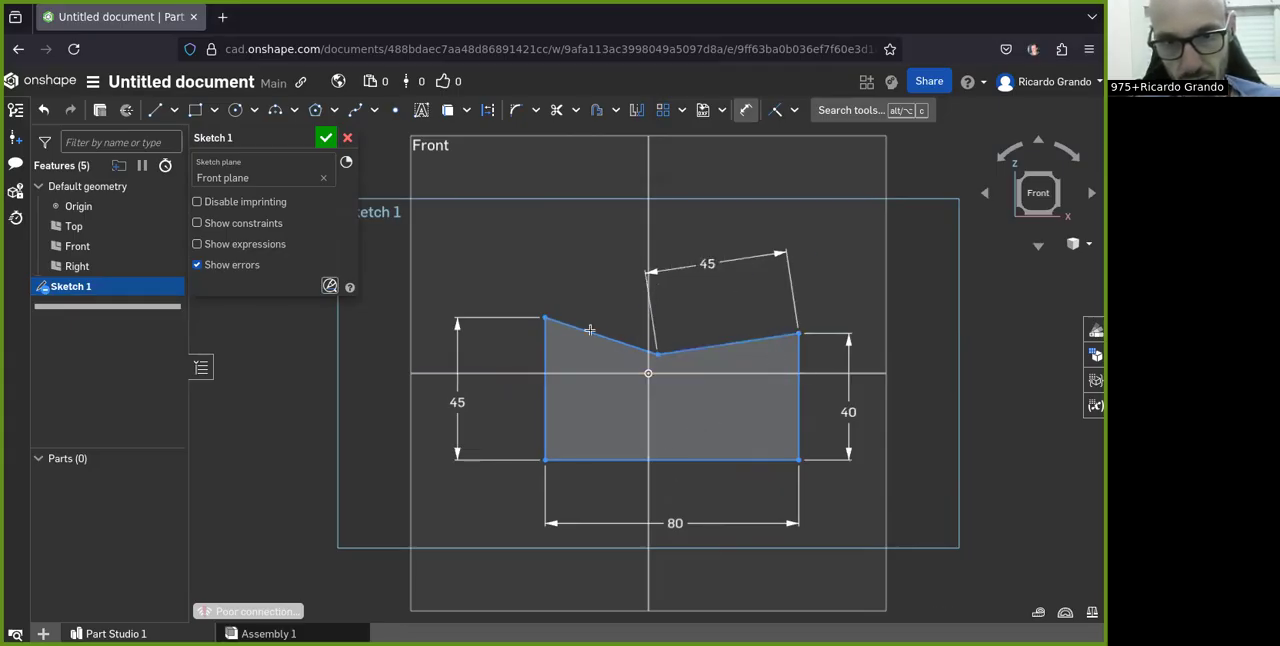
Step: Locate the profile with its left edge 40 mm from the Right plane and its bottom edge 20 mm from the Top plane
click(646, 414)
click(546, 410)
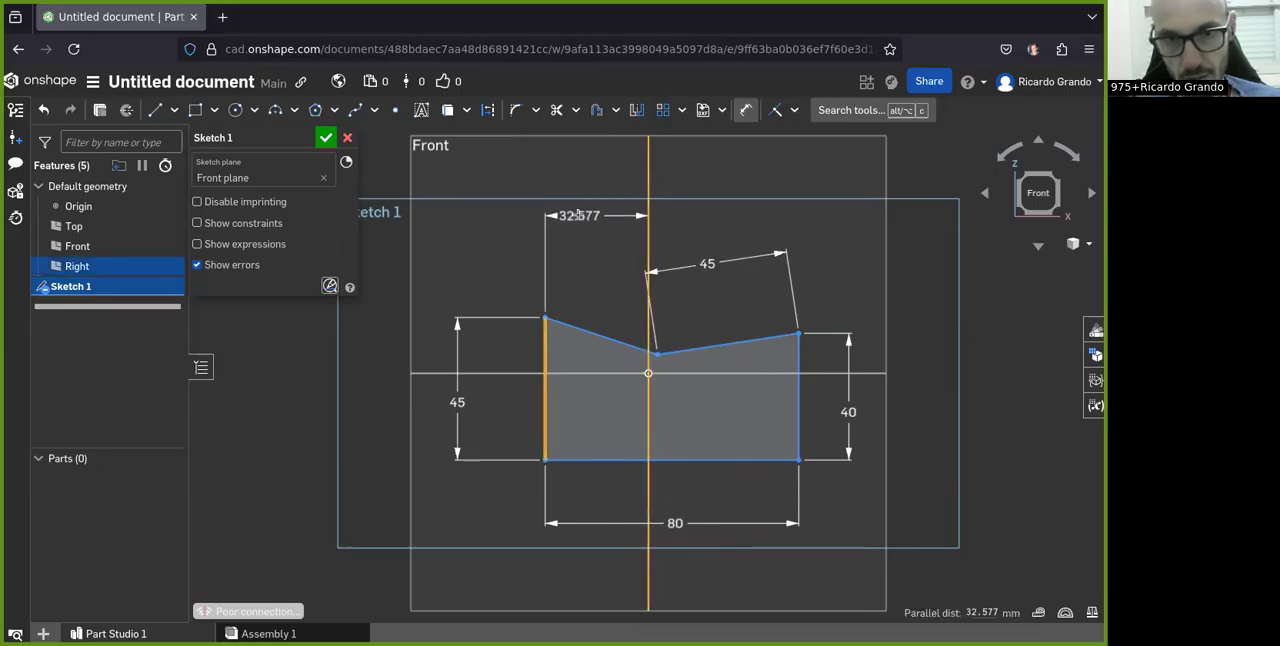
click(590, 215)
text(40)
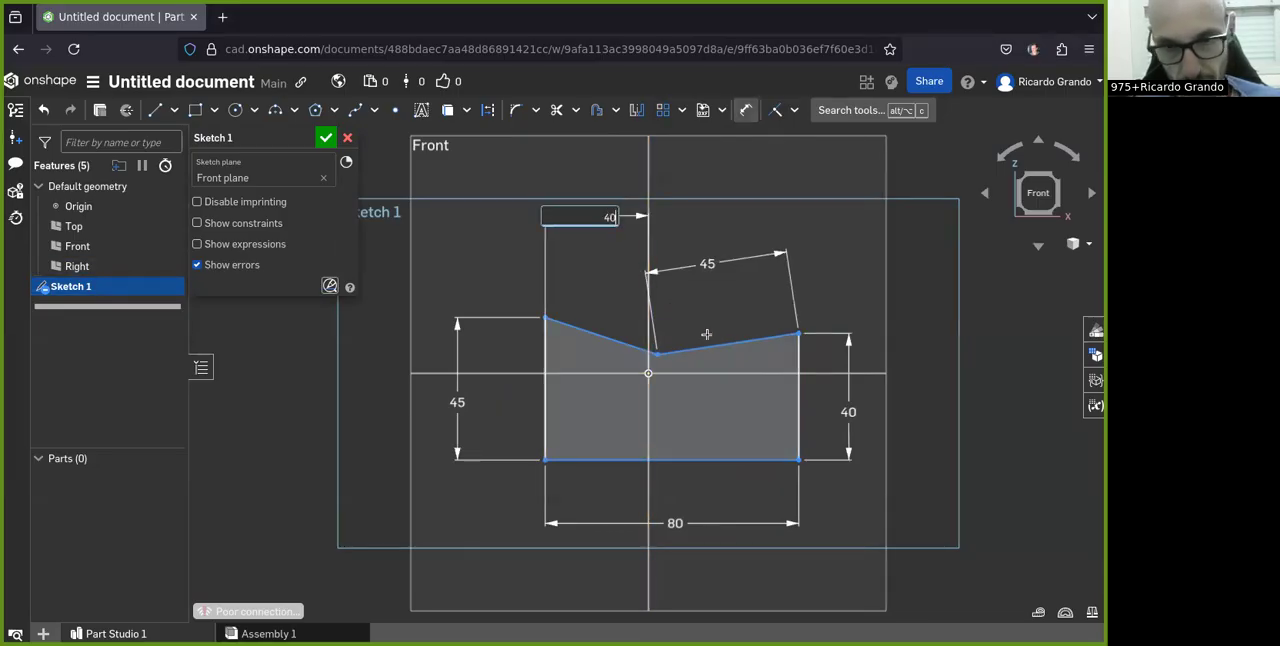
key(Return)
click(682, 373)
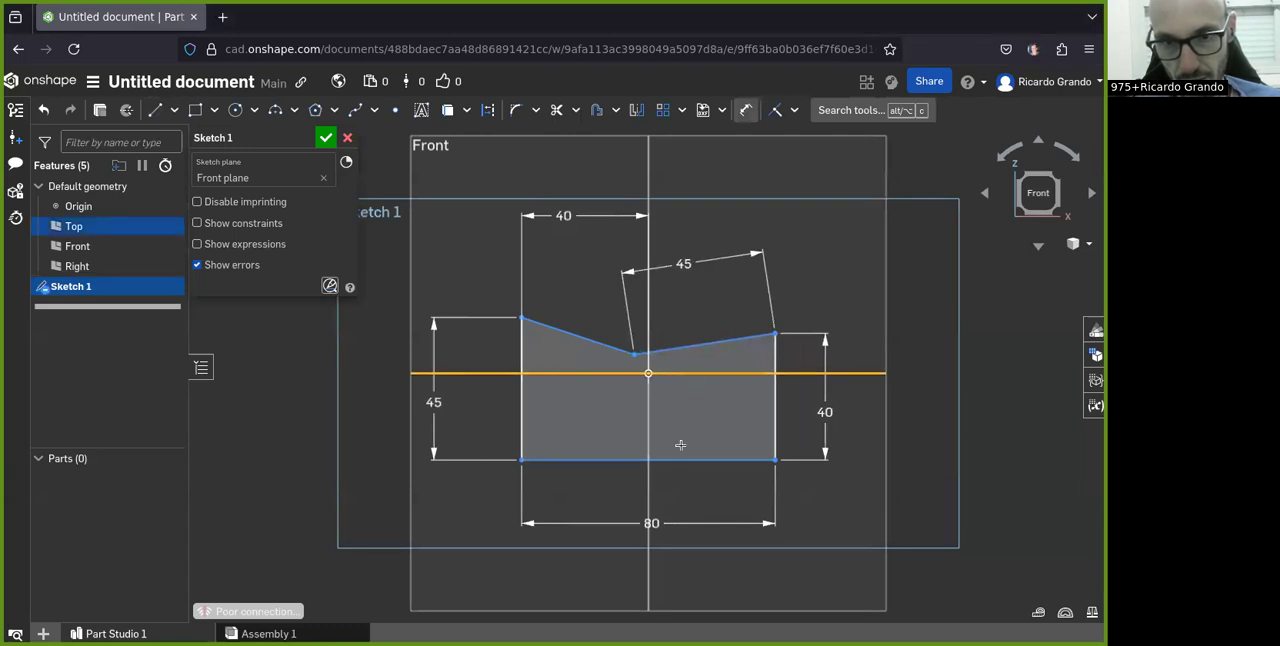
click(680, 459)
click(875, 423)
text(20)
key(Return)
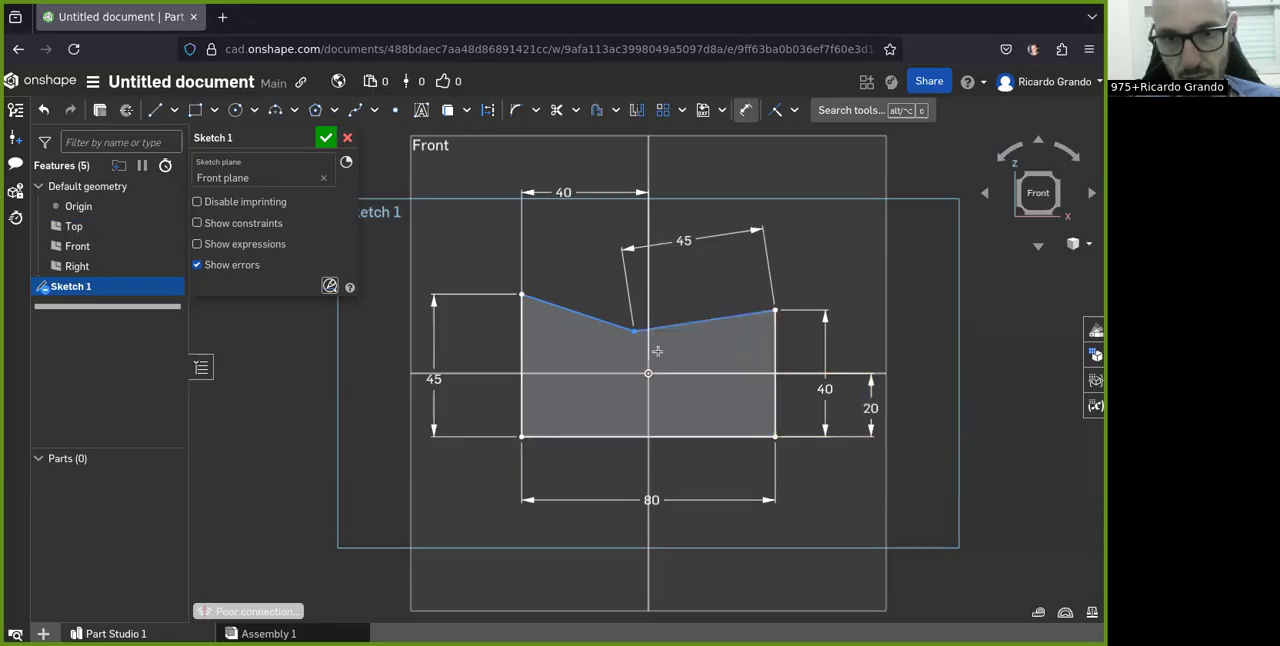
Step: Dimension the profile's left sloping top edge to 40 mm and finish the sketch
drag(583, 258, 596, 229)
click(596, 228)
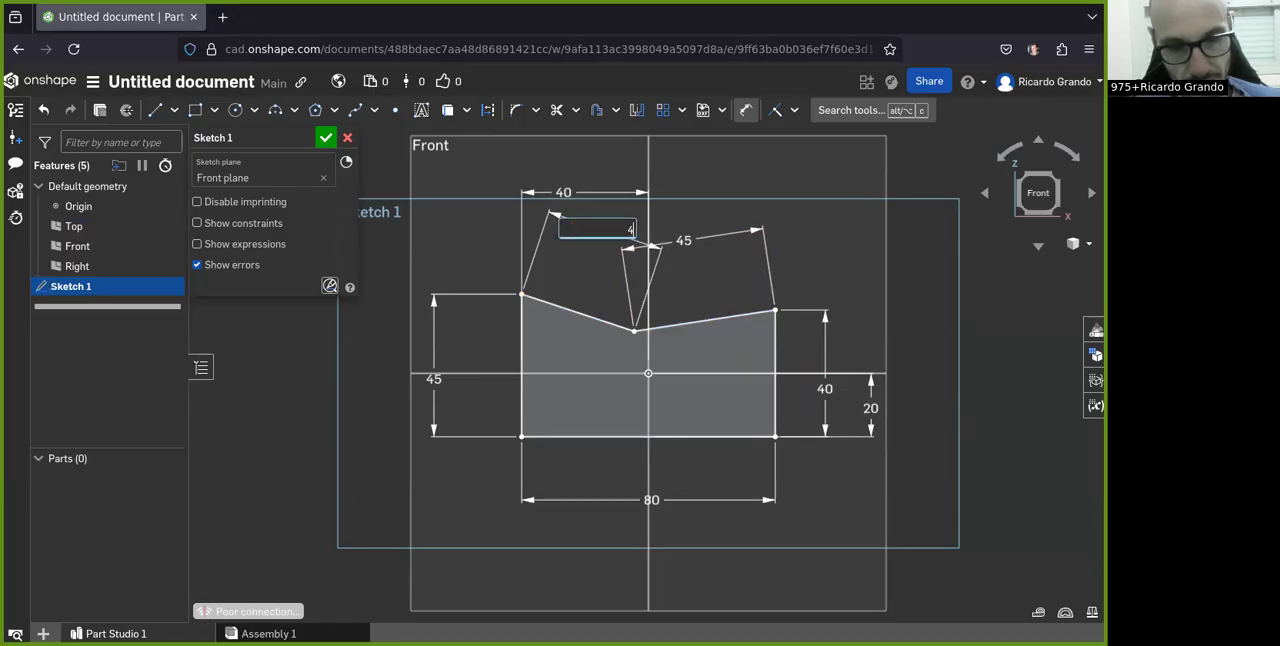
key(Return)
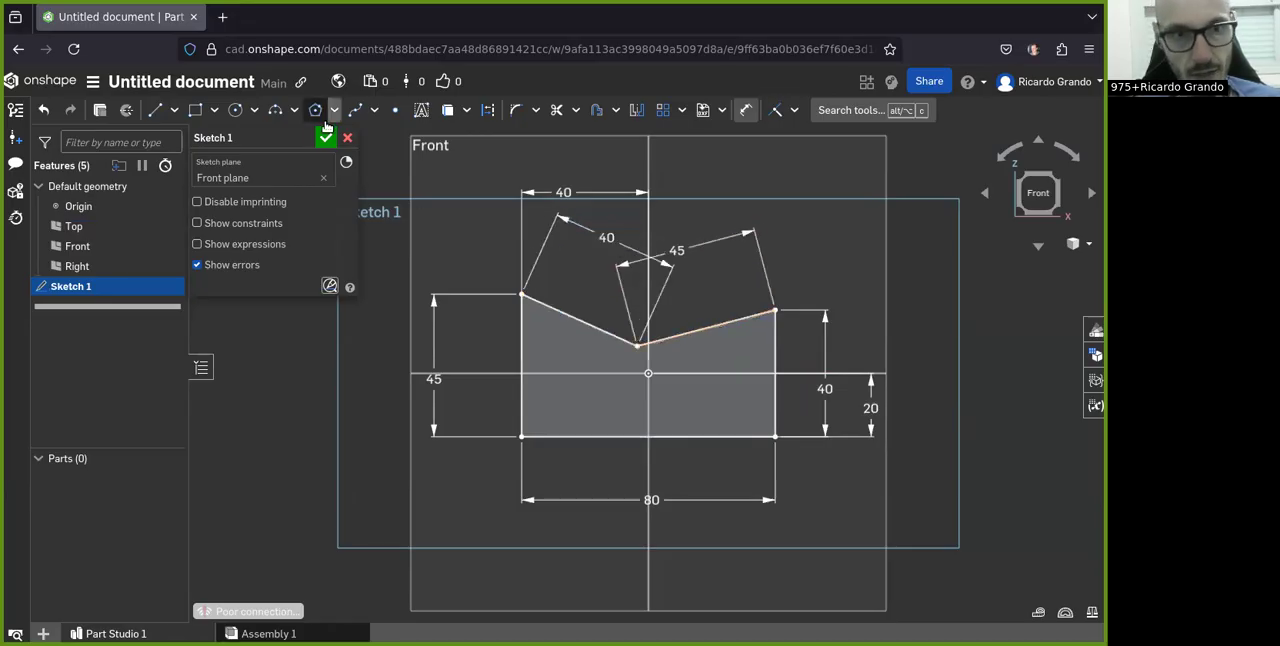
click(327, 137)
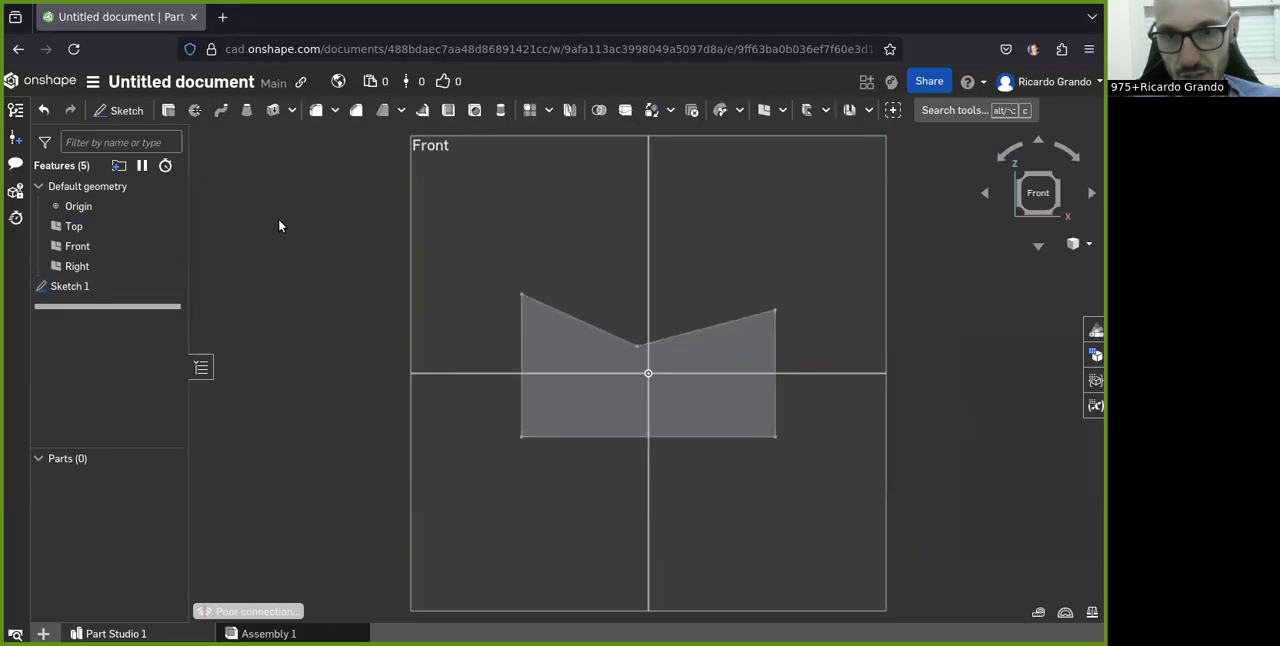
Step: Extrude the sketch profile symmetrically about the Front plane as a new solid, changing the default depth
click(76, 288)
click(168, 110)
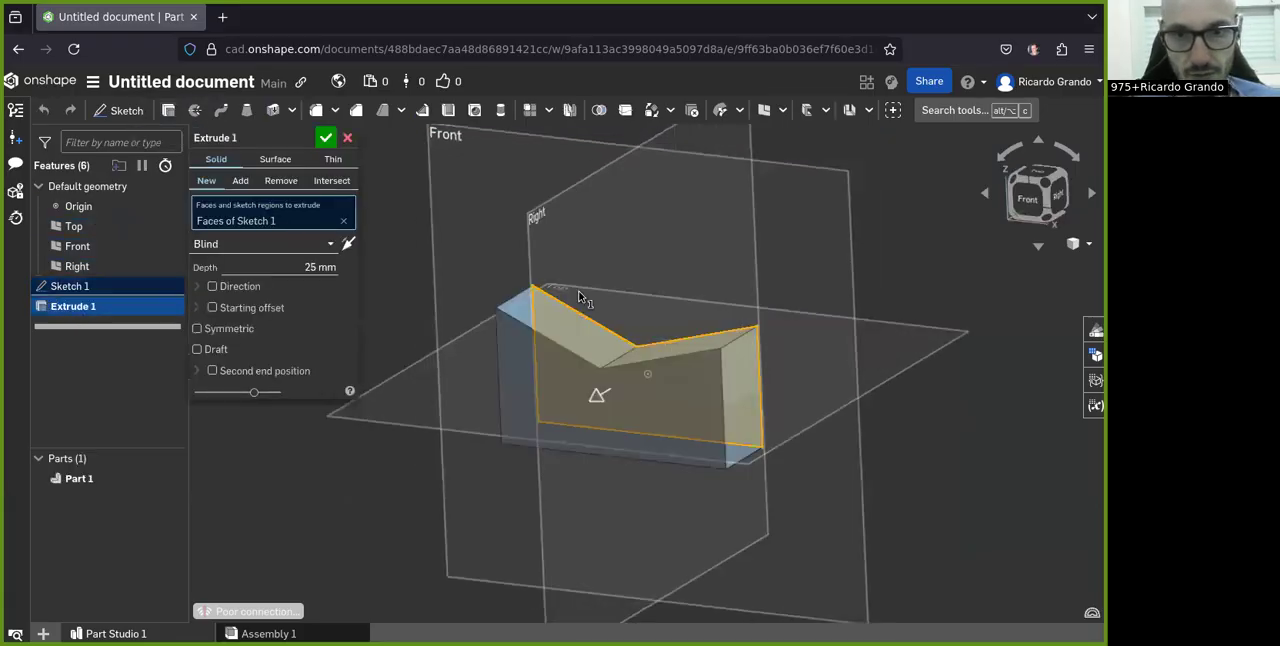
click(199, 329)
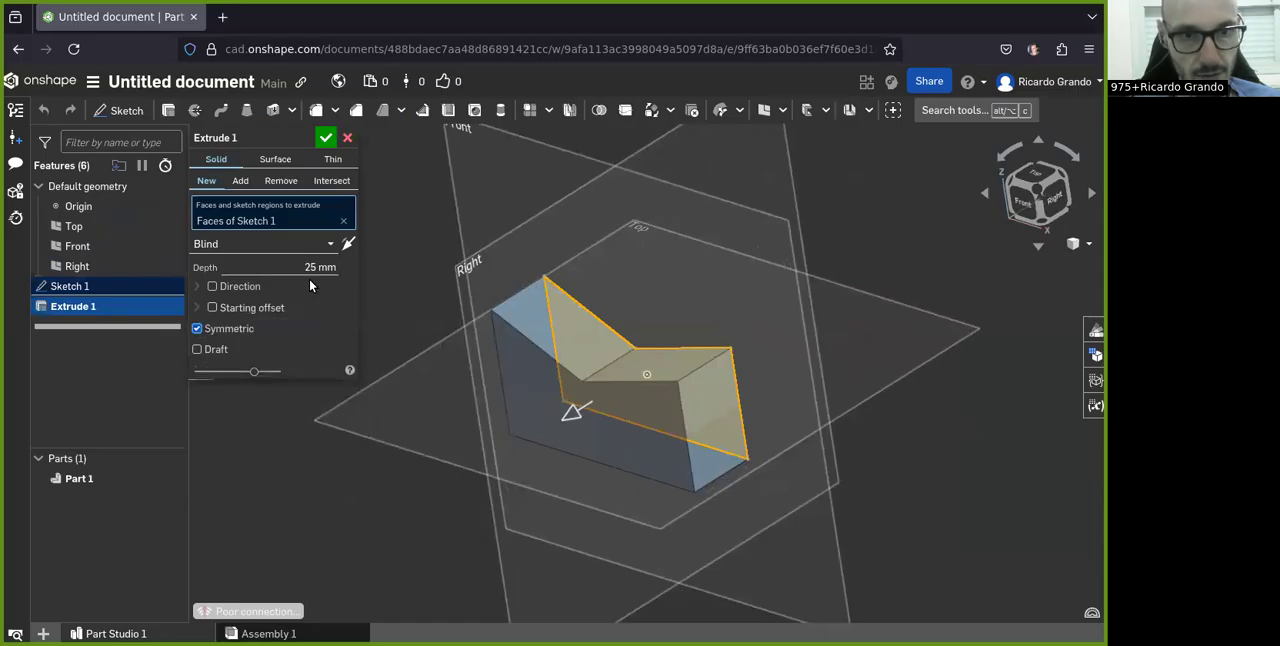
click(318, 268)
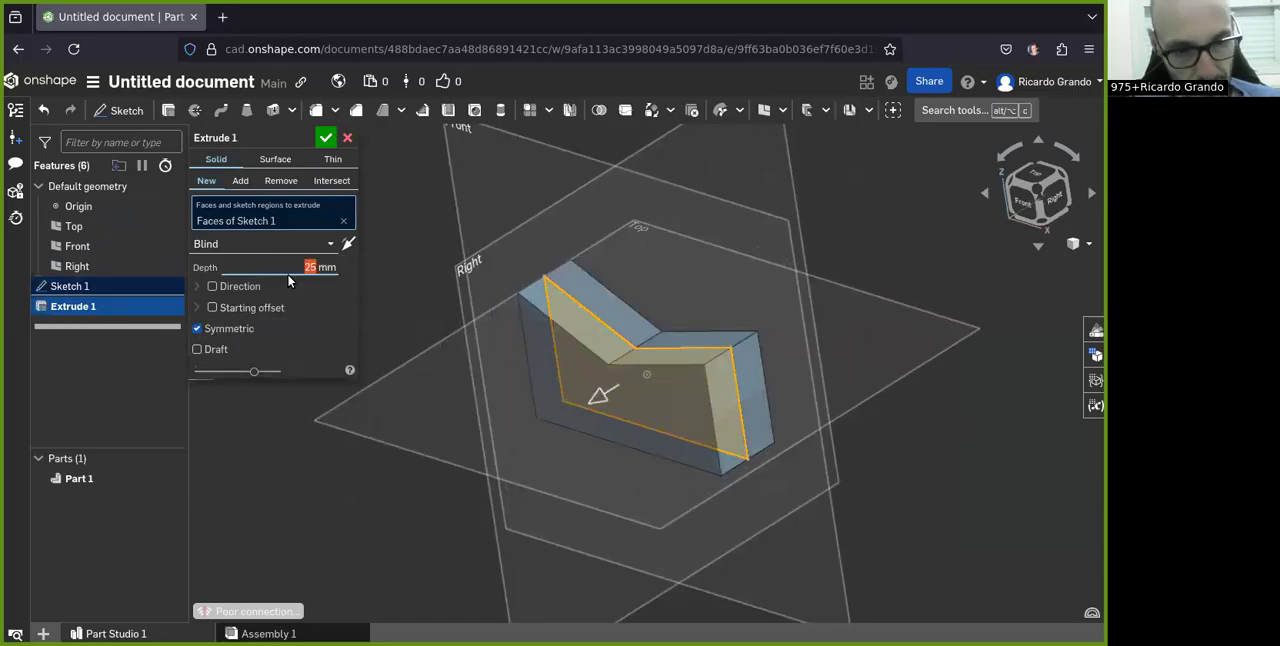
click(326, 137)
Step: Start a sheet metal model that converts the extruded block, with 2 mm thickness and 2 mm bend radius
mouse_move(572, 453)
right_down()
mouse_move(615, 418)
mouse_move(542, 462)
mouse_move(569, 418)
mouse_move(574, 435)
right_up()
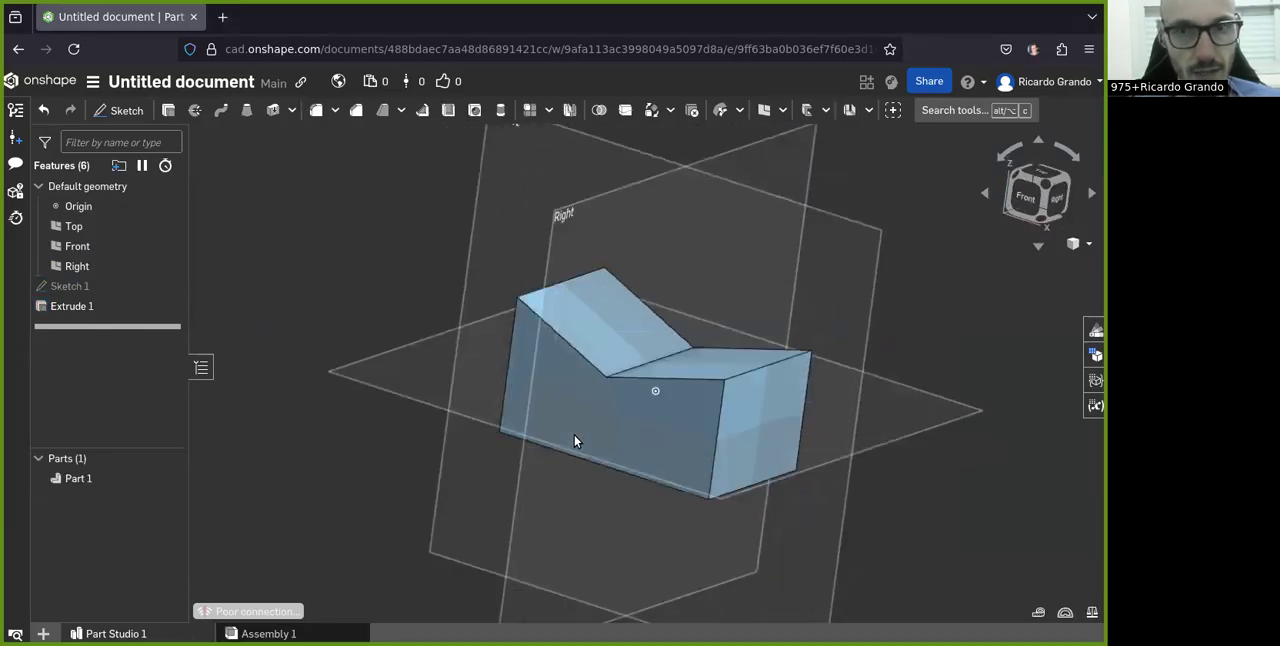
click(868, 110)
click(862, 136)
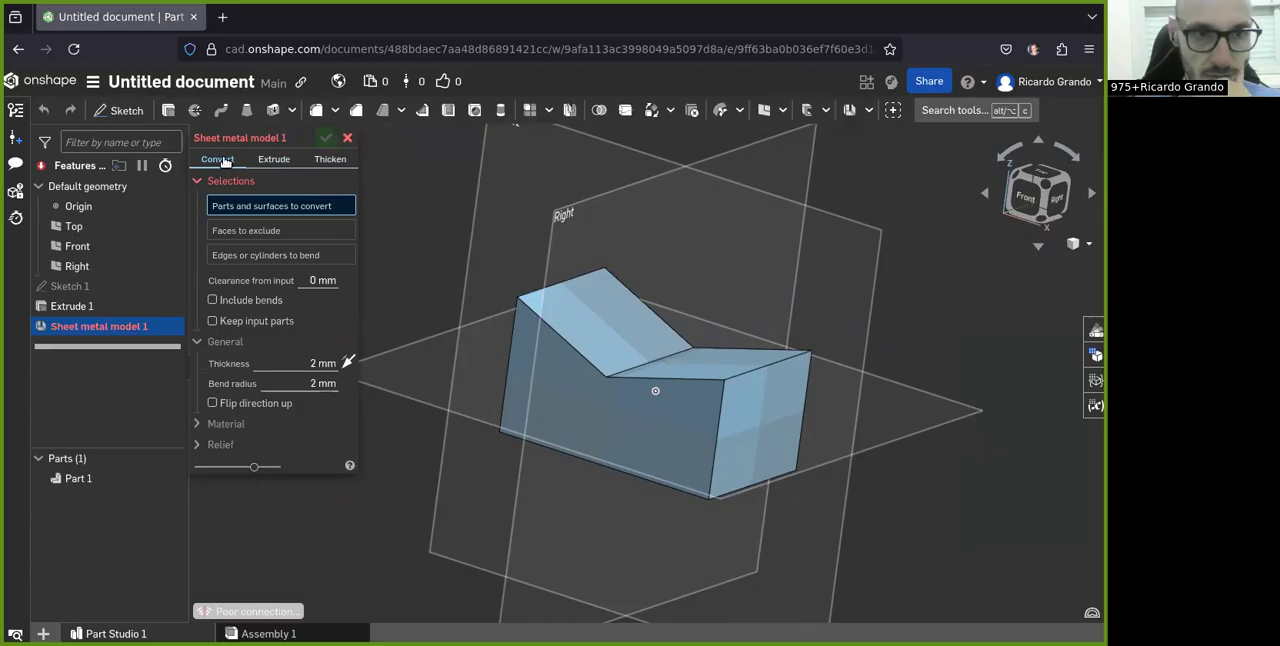
right_drag(781, 264, 733, 311)
right_drag(742, 438, 760, 419)
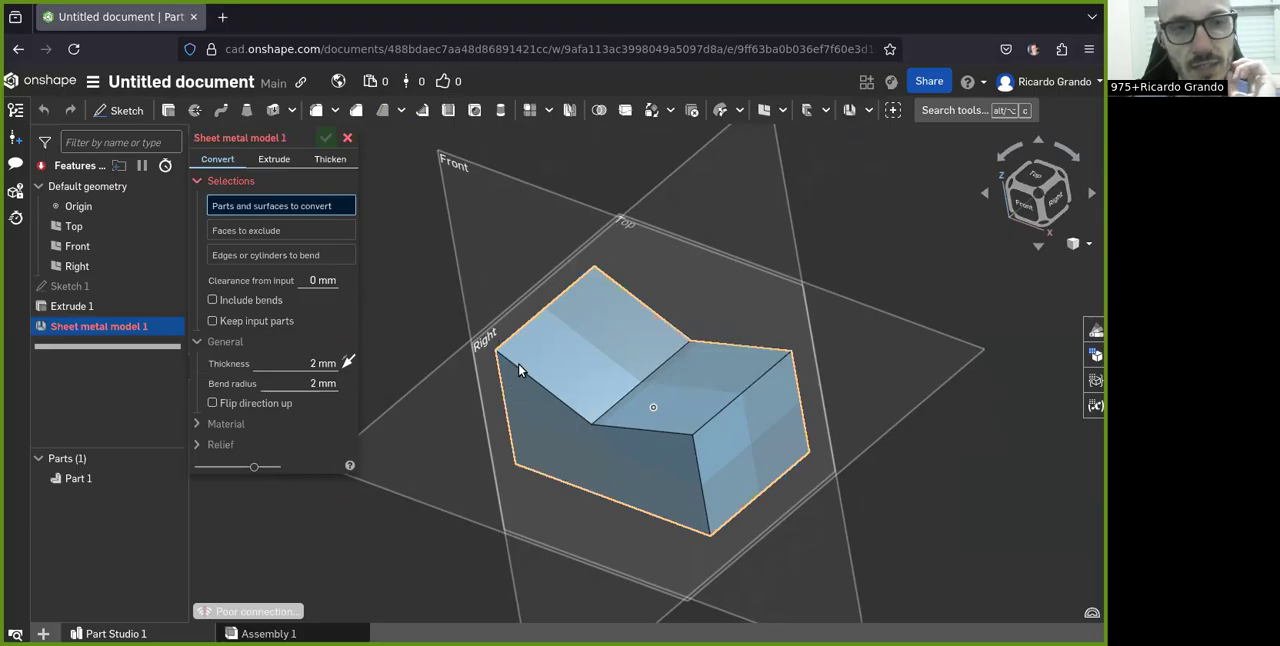
click(582, 364)
scroll(575, 368, up, 3)
right_drag(625, 455, 415, 370)
scroll(733, 521, up, 3)
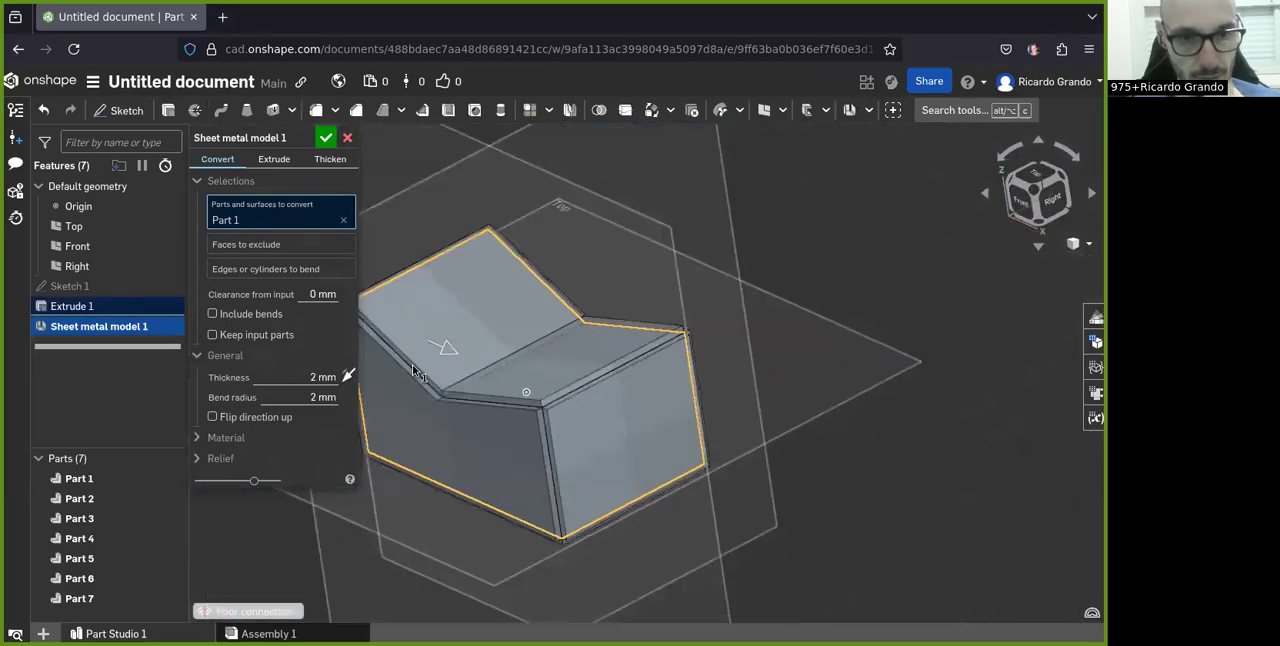
scroll(415, 370, up, 3)
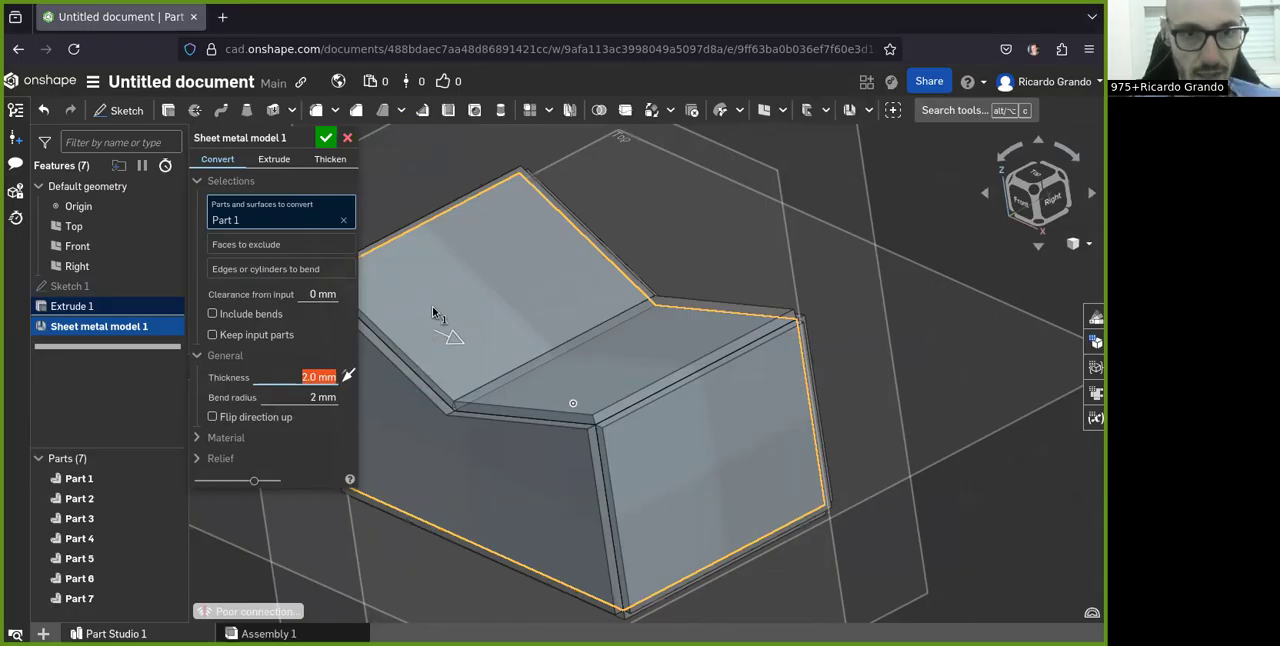
Step: Try excluding the two sloping top faces from the sheet metal conversion, and clear the excluded faces
click(240, 246)
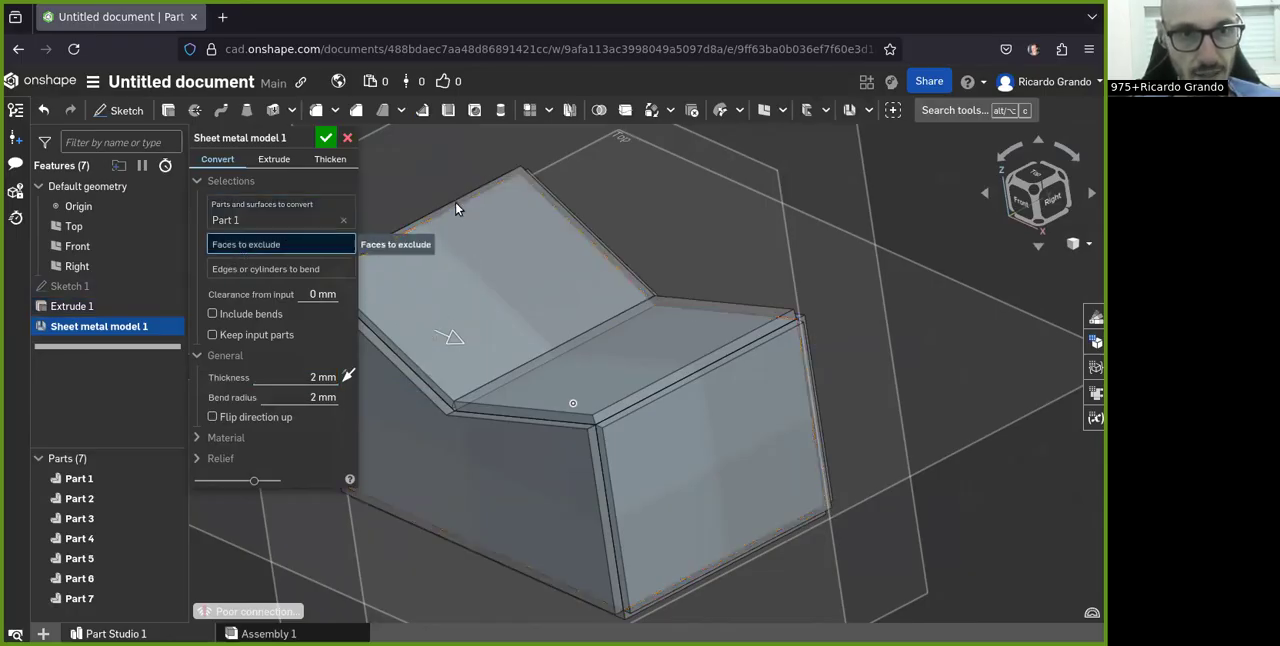
scroll(549, 240, down, 2)
scroll(475, 258, up, 2)
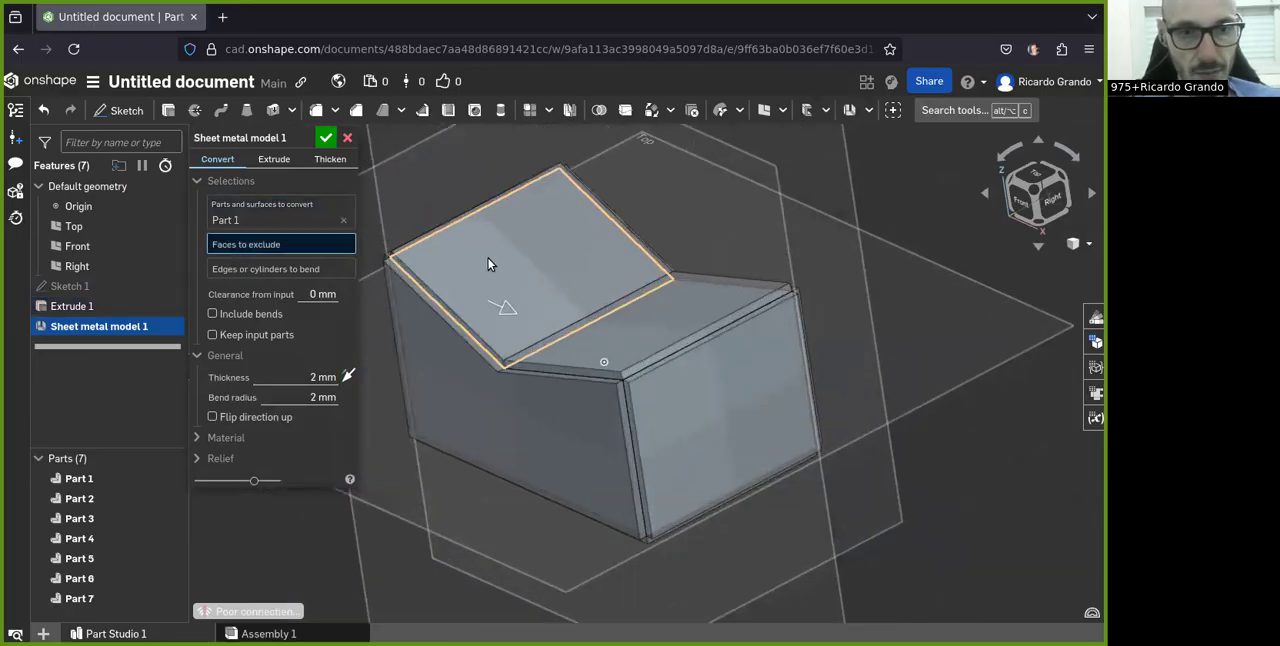
click(497, 256)
click(636, 340)
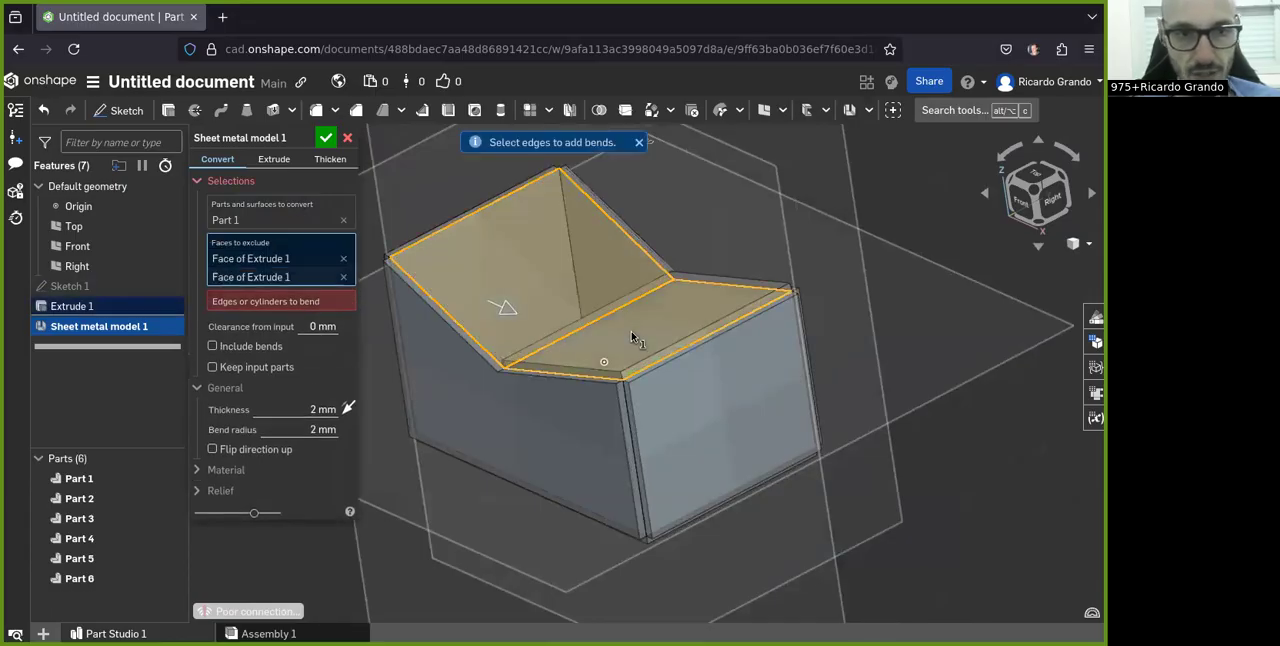
right_drag(509, 296, 435, 270)
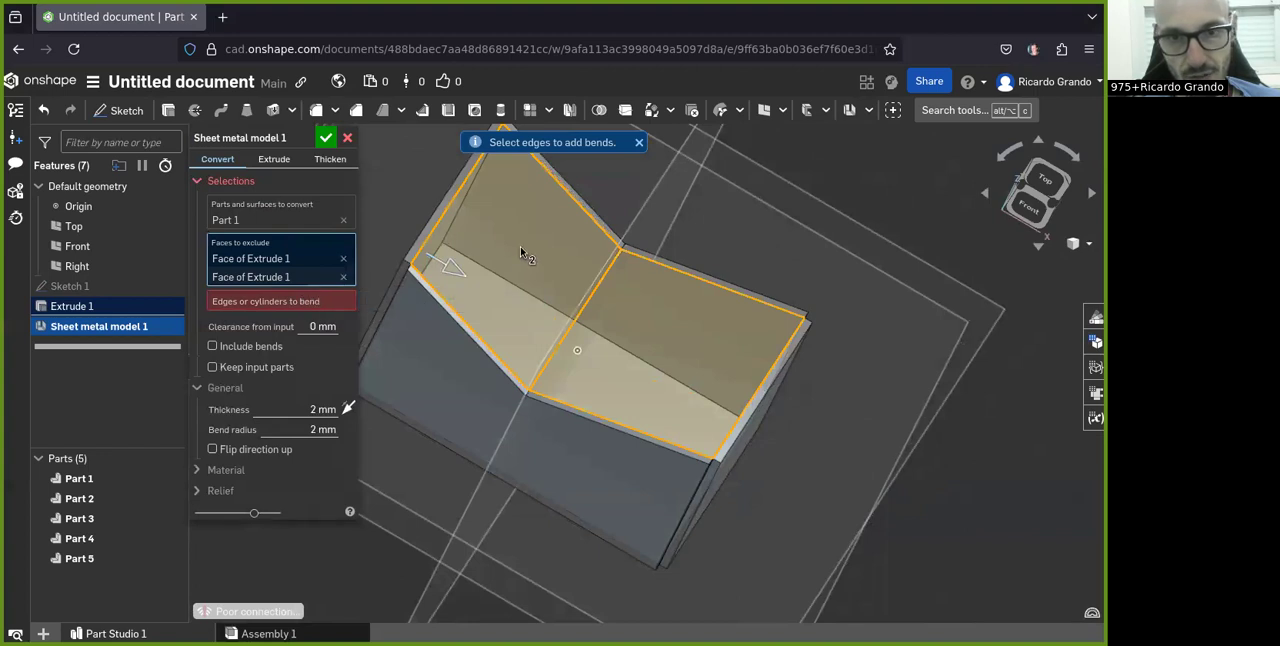
scroll(518, 248, down, 2)
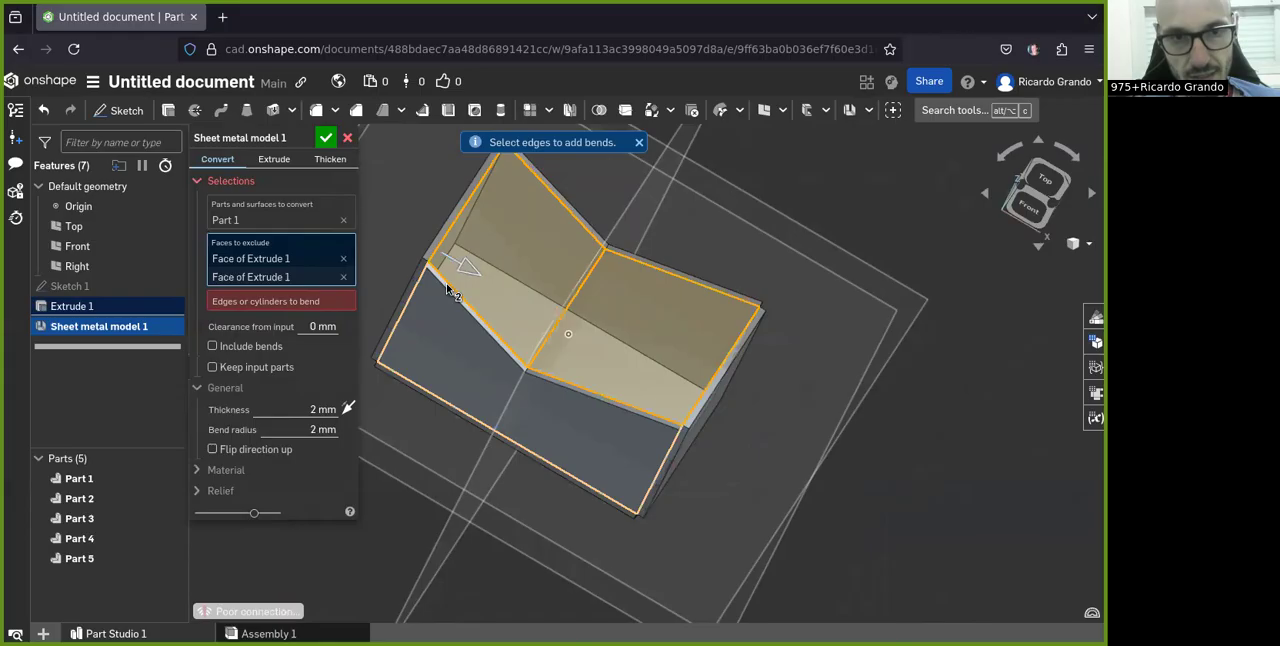
click(449, 289)
click(526, 289)
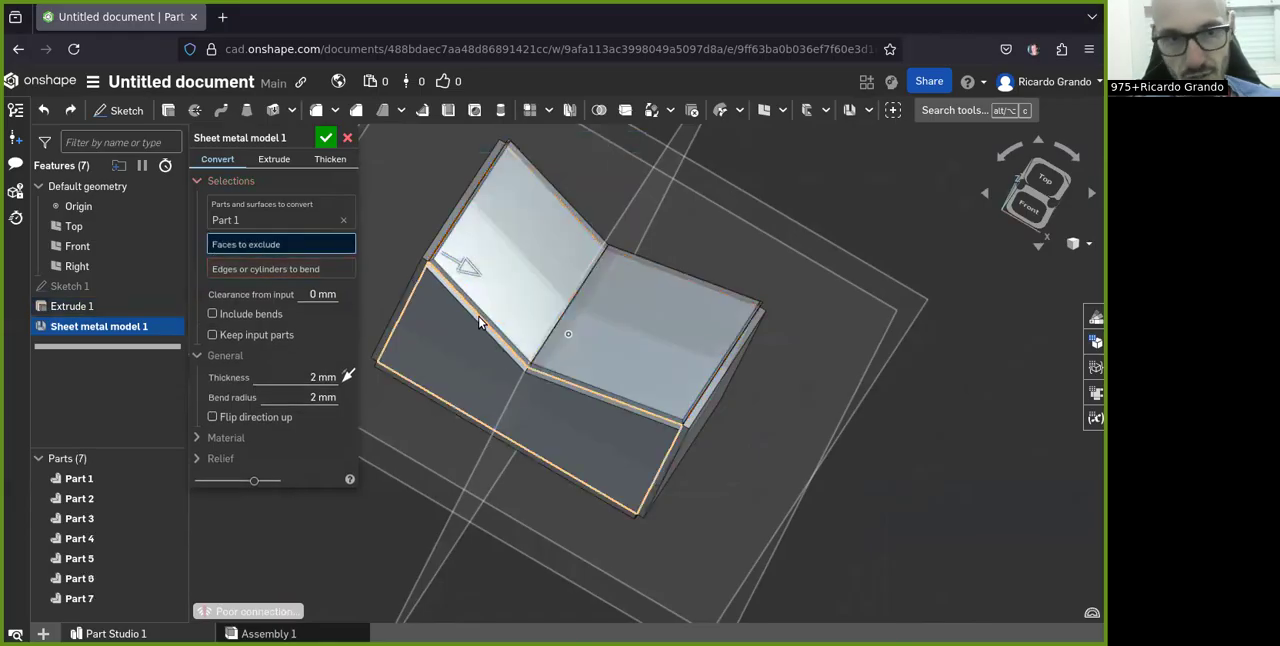
Step: Accept the sheet metal conversion of the block with no faces excluded
click(328, 139)
right_drag(671, 403, 774, 337)
right_drag(660, 335, 745, 420)
click(893, 110)
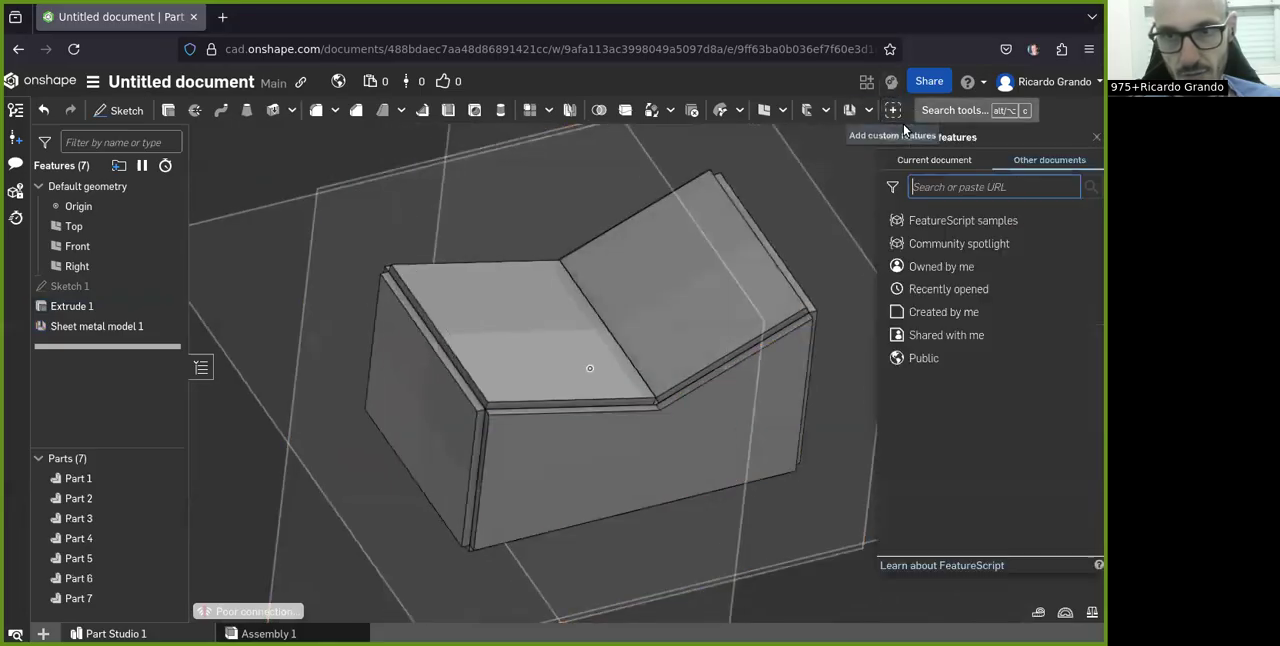
click(1096, 139)
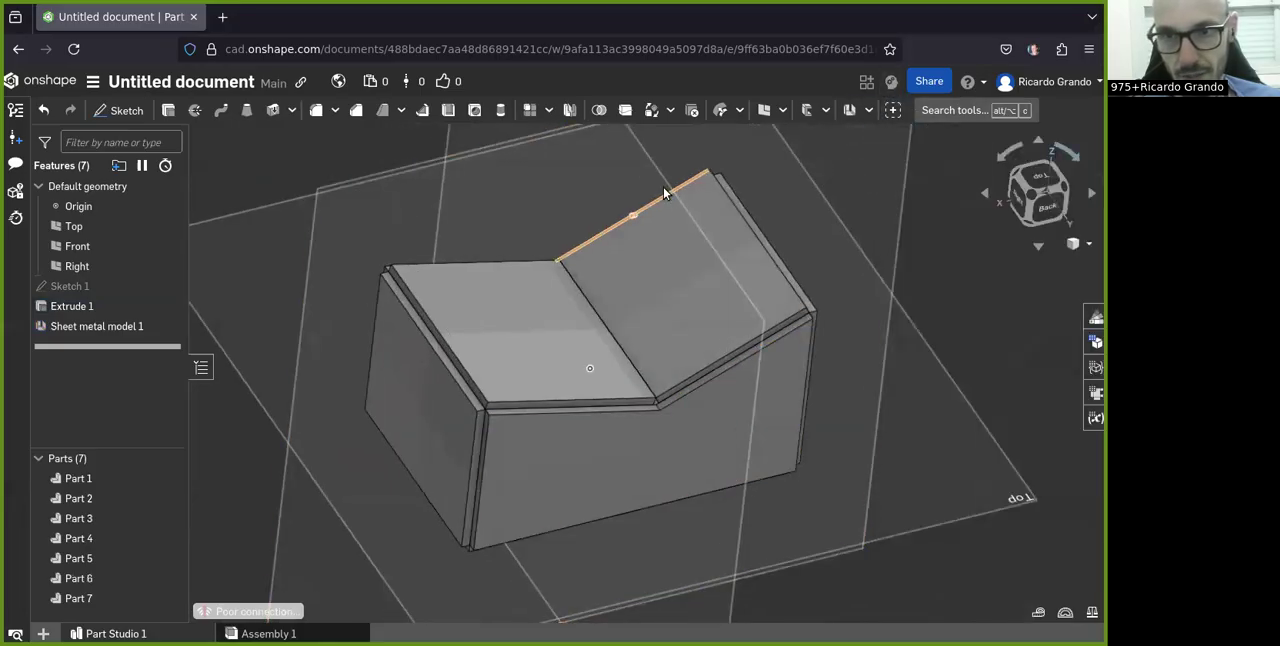
click(849, 111)
key(Escape)
right_drag(665, 344, 638, 314)
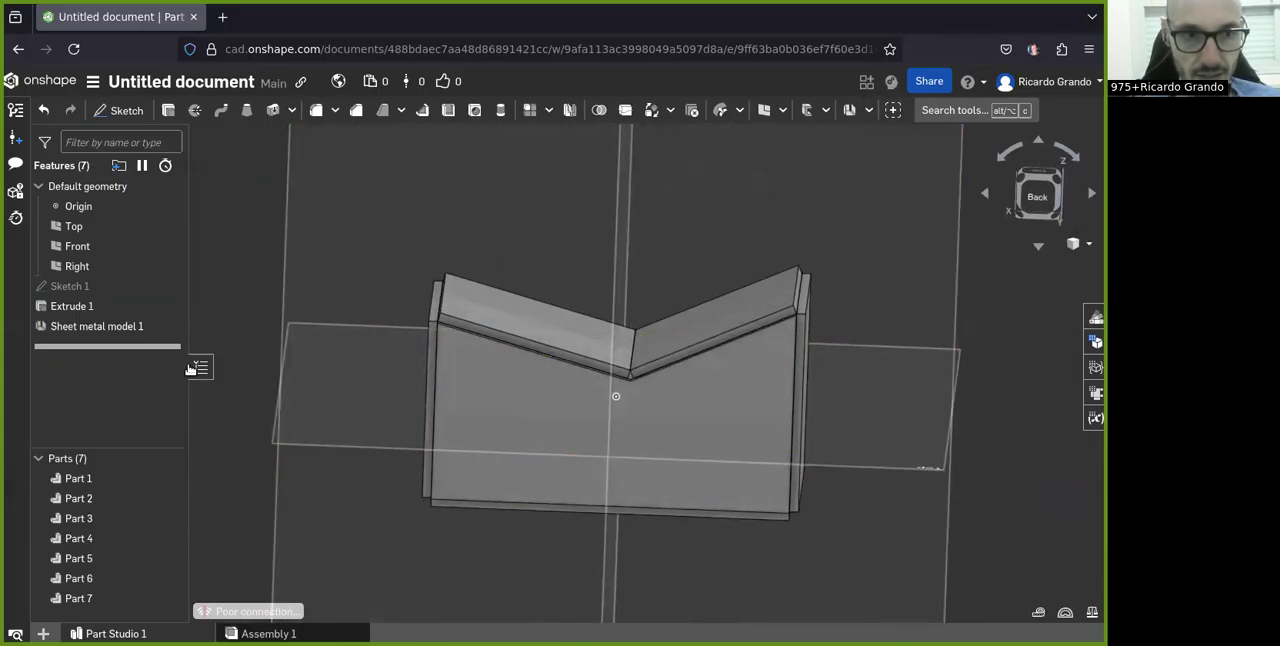
Step: Reopen the block's sheet metal model for editing and check its material bend settings
double_click(83, 330)
mouse_move(616, 396)
right_down()
mouse_move(614, 423)
mouse_move(630, 414)
right_up()
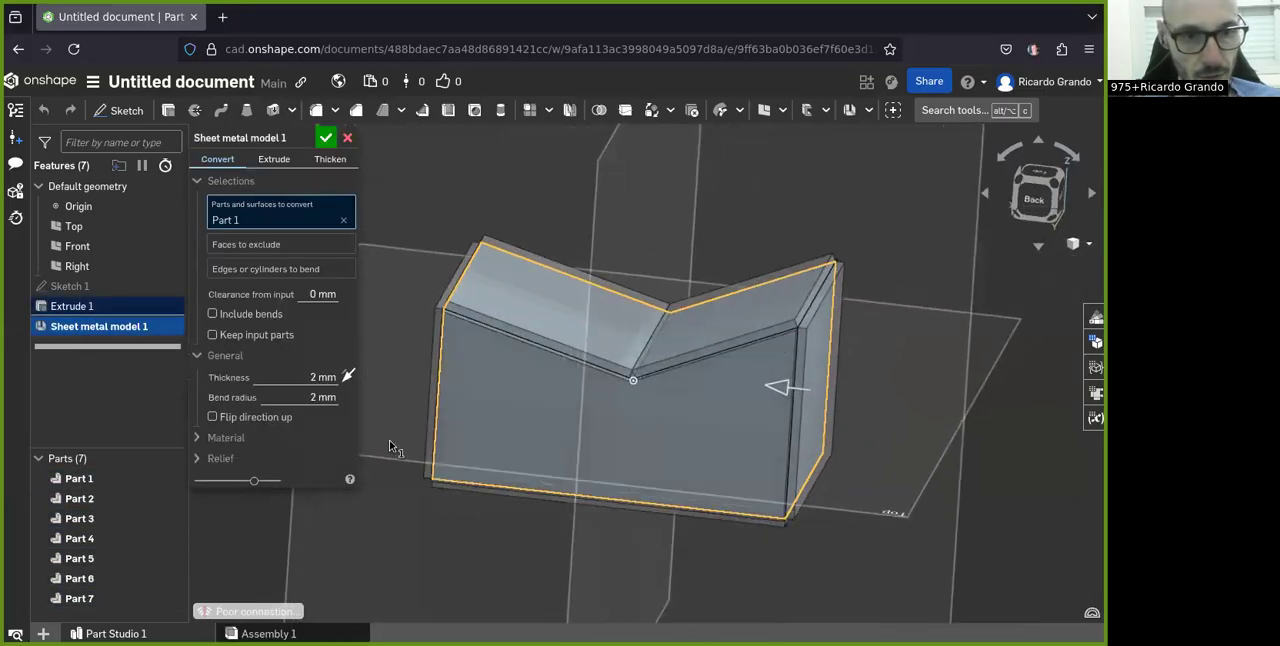
click(210, 438)
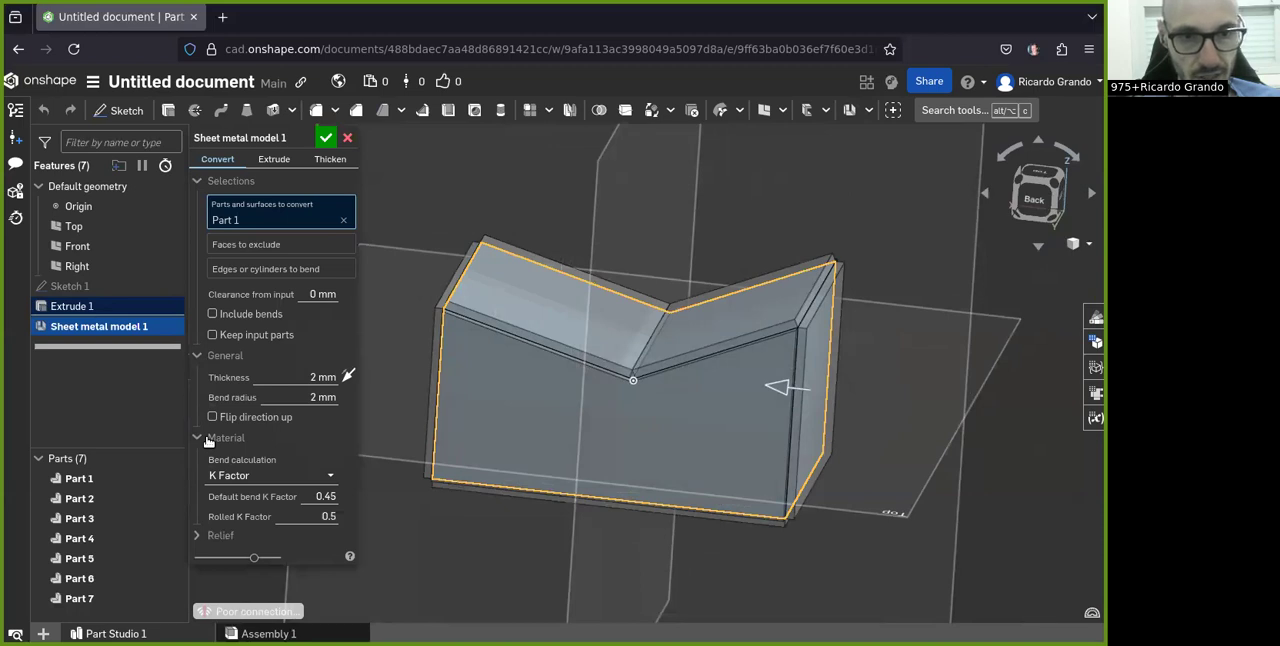
click(208, 440)
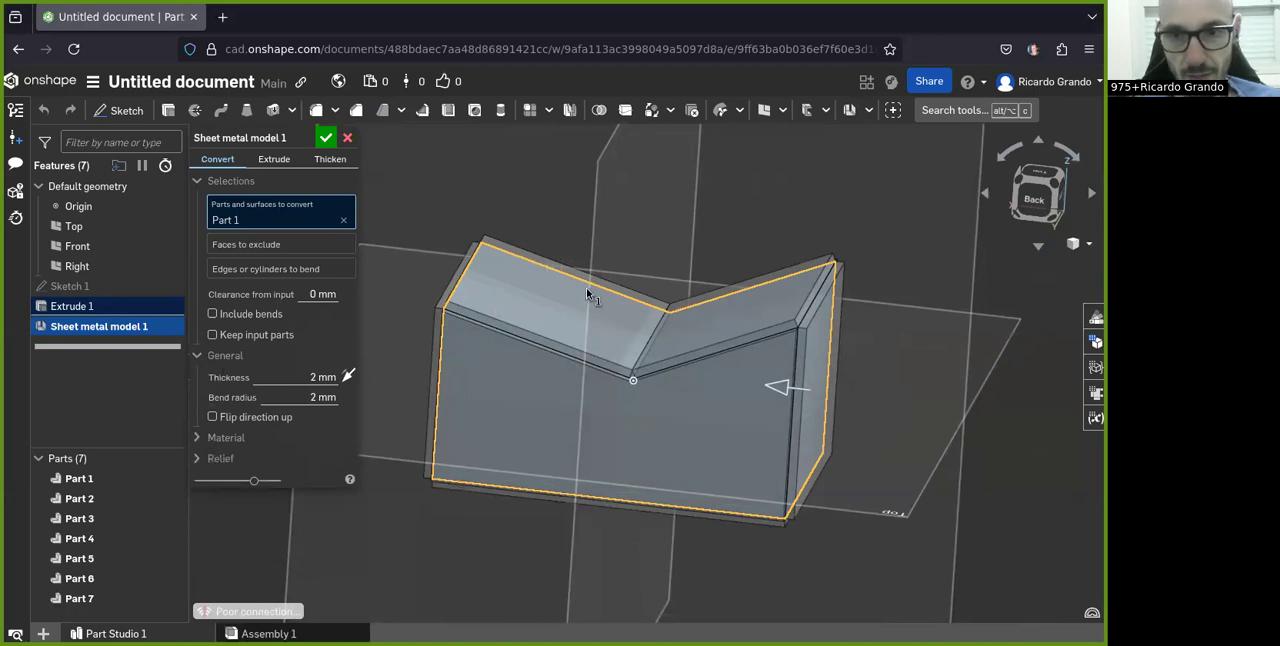
Step: Try excluding one end face of the block from the sheet metal conversion, and clear the exclusion
right_drag(588, 292, 590, 285)
click(237, 250)
right_drag(620, 400, 768, 435)
click(809, 424)
mouse_move(866, 474)
right_down()
mouse_move(817, 488)
mouse_move(868, 469)
right_up()
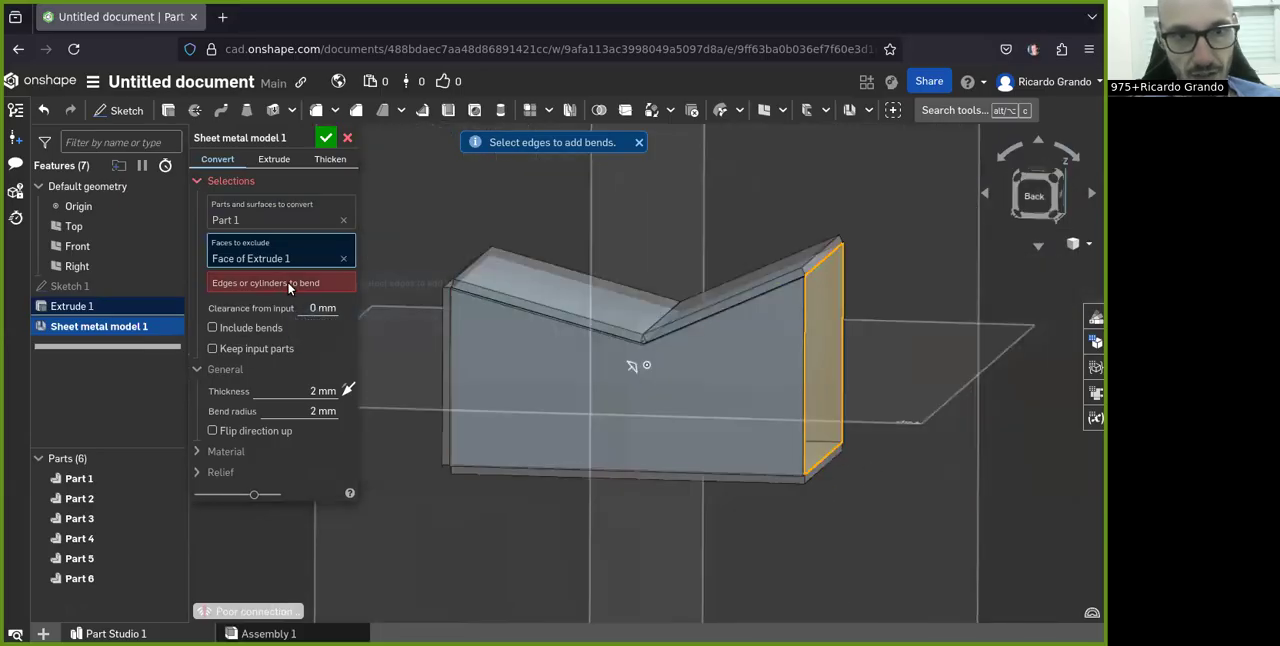
right_drag(730, 420, 681, 467)
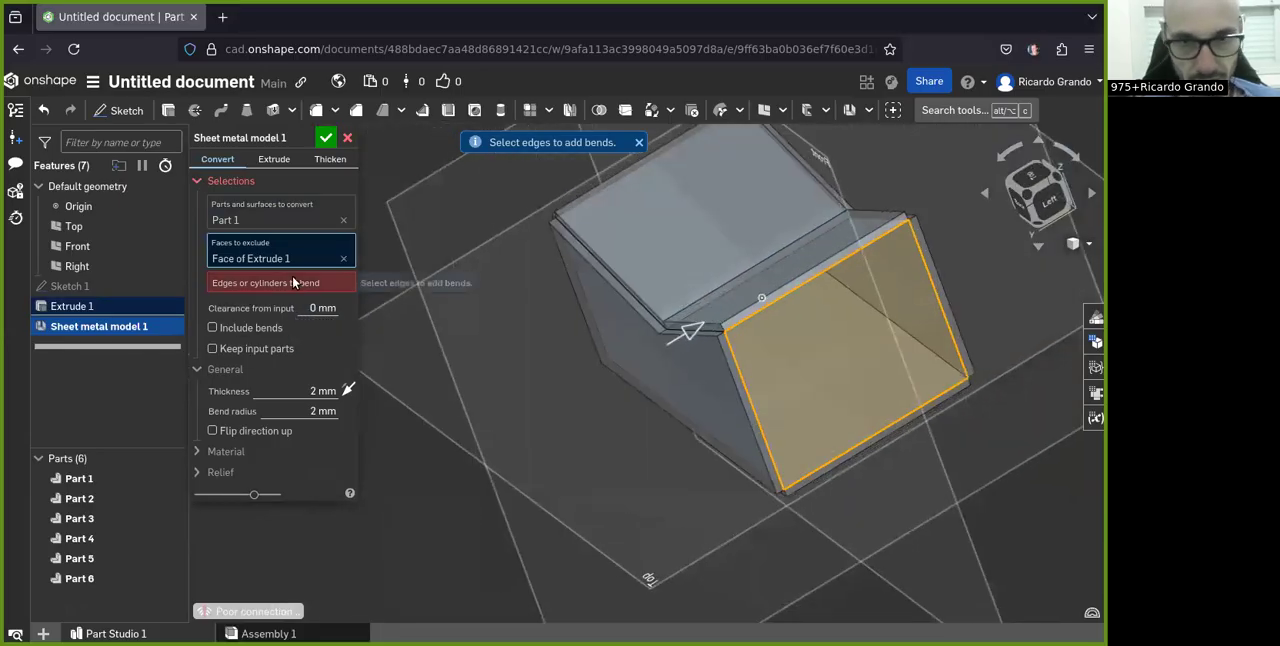
click(788, 362)
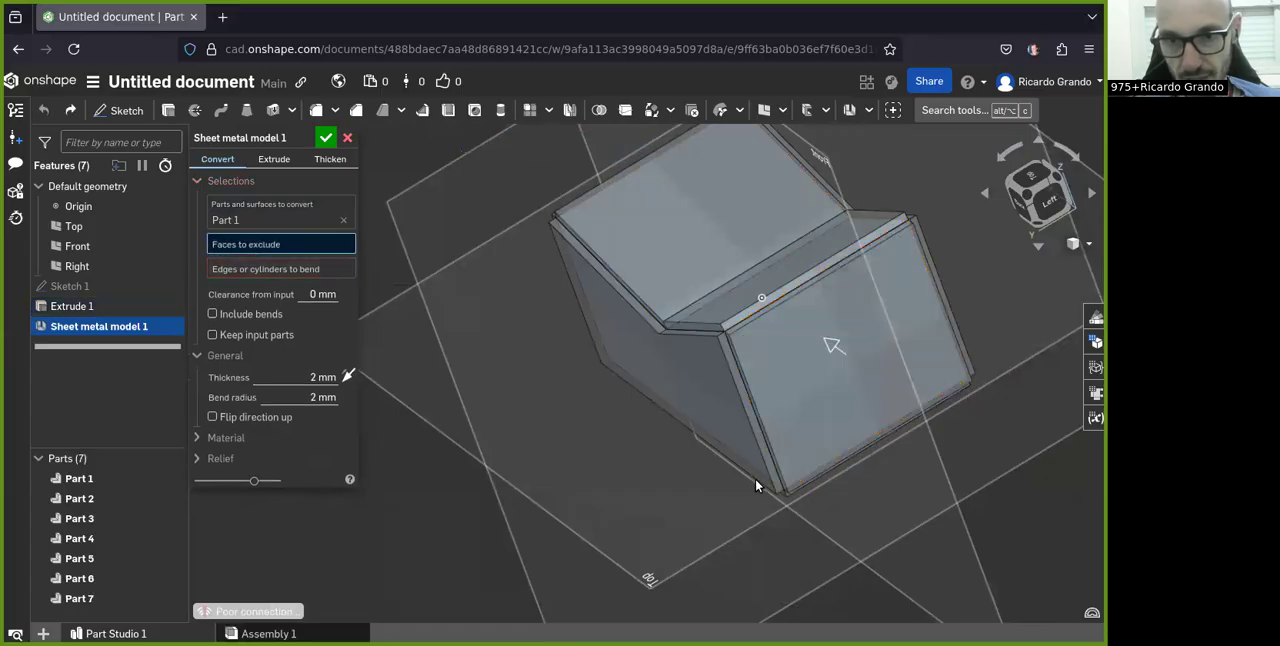
Step: Exclude the block's bottom face from the sheet metal conversion
click(758, 472)
right_drag(663, 441, 727, 380)
key(ctrl+z)
click(716, 461)
right_drag(686, 489, 617, 403)
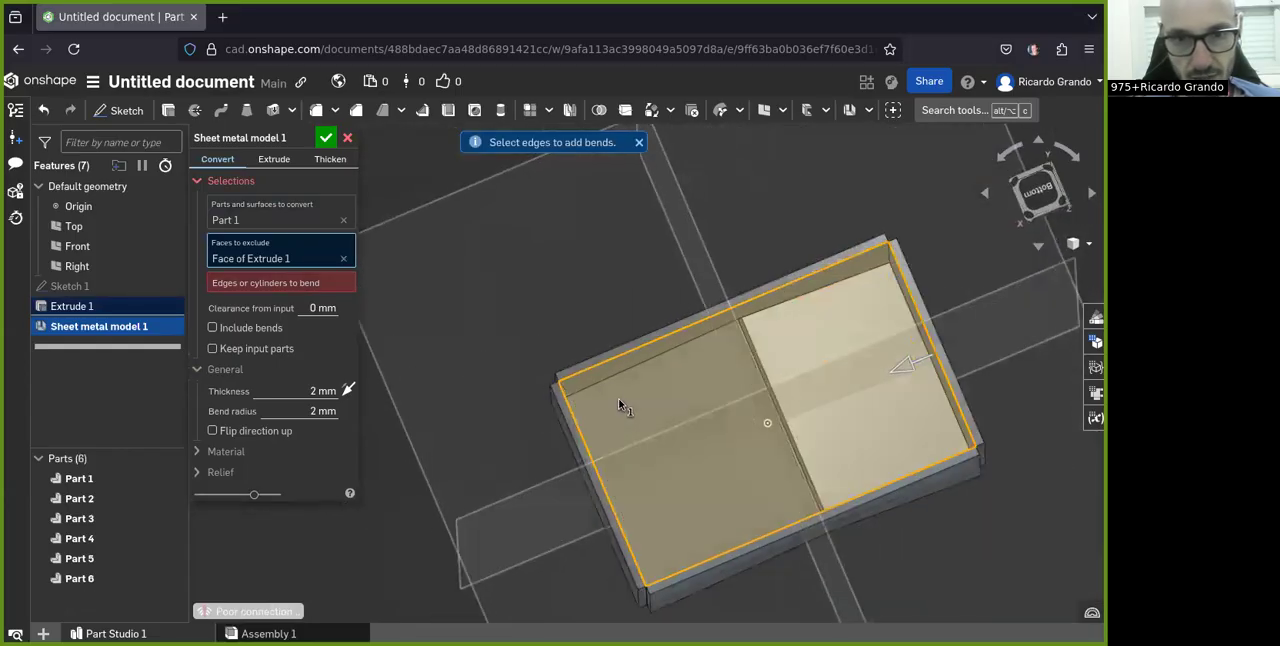
Step: Add the four edges around the open bottom face as edges to bend, and accept the sheet metal model
click(236, 286)
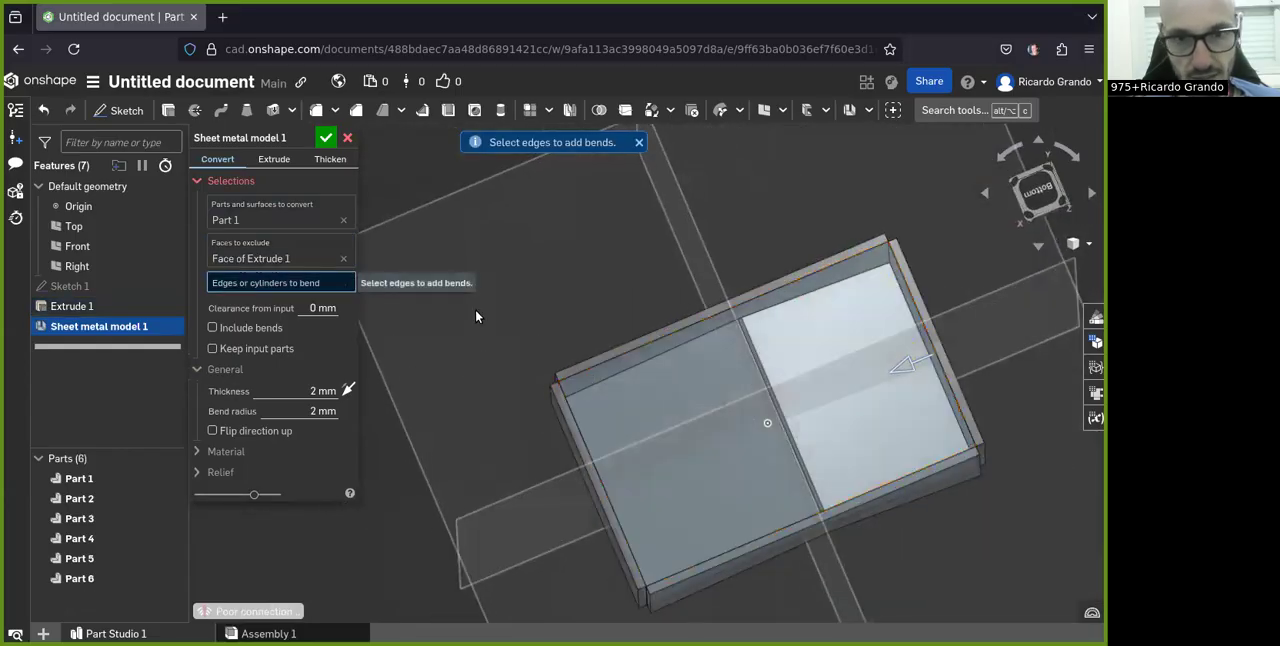
click(580, 375)
click(598, 470)
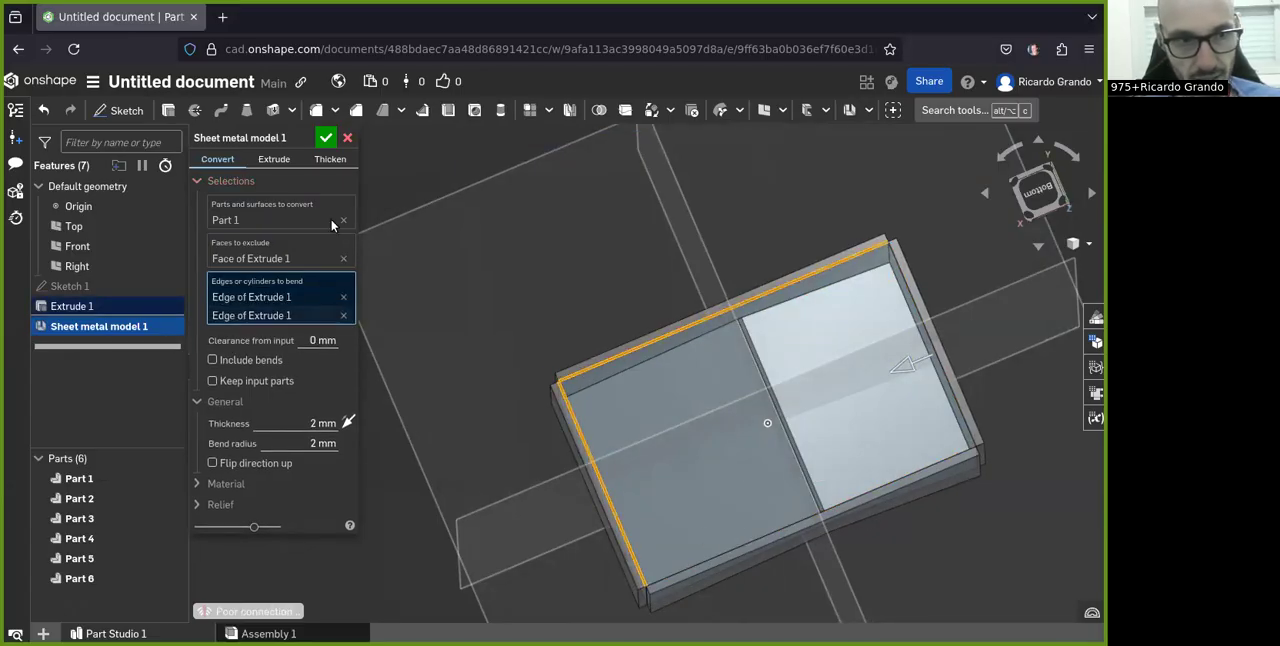
click(758, 543)
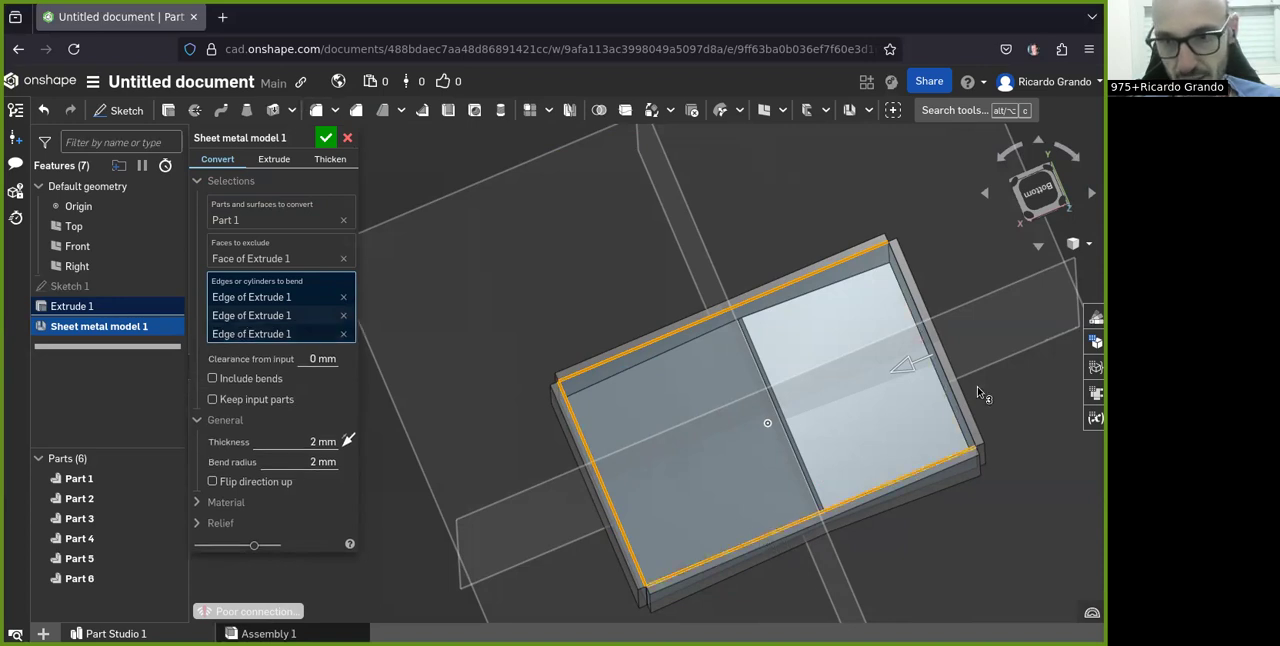
click(955, 390)
click(315, 136)
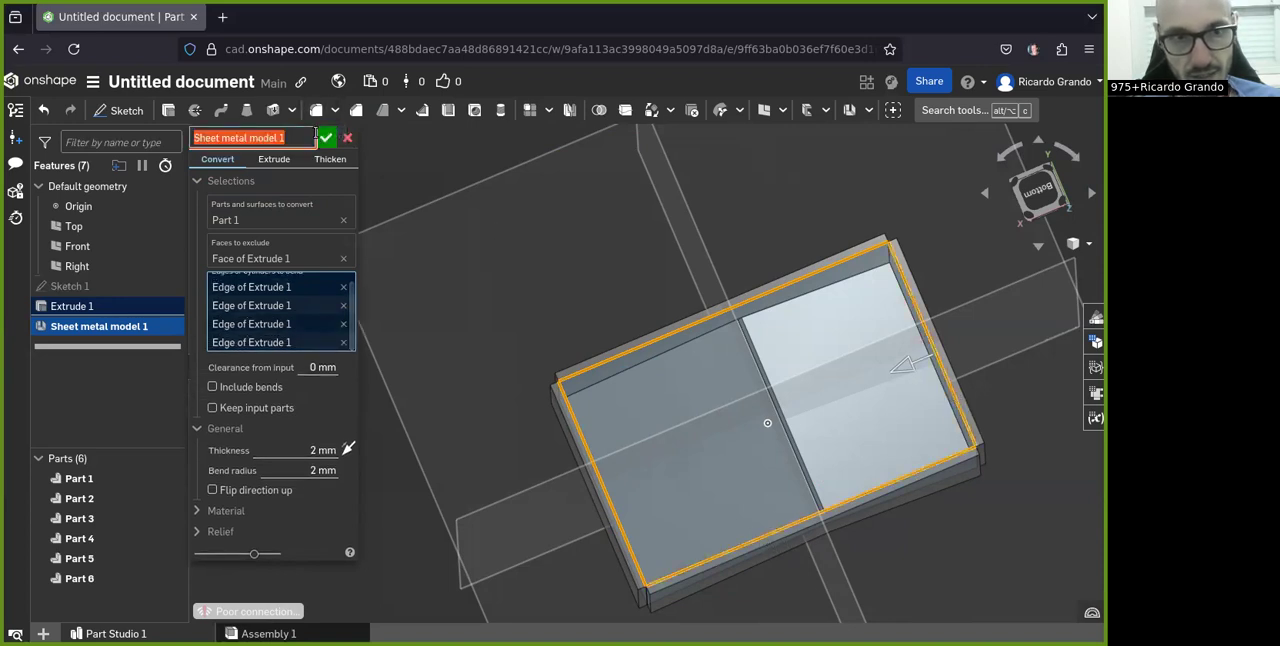
click(325, 137)
Step: Examine the converted sheet metal box from several sides and review its conversion settings without changing them
right_drag(543, 300, 798, 356)
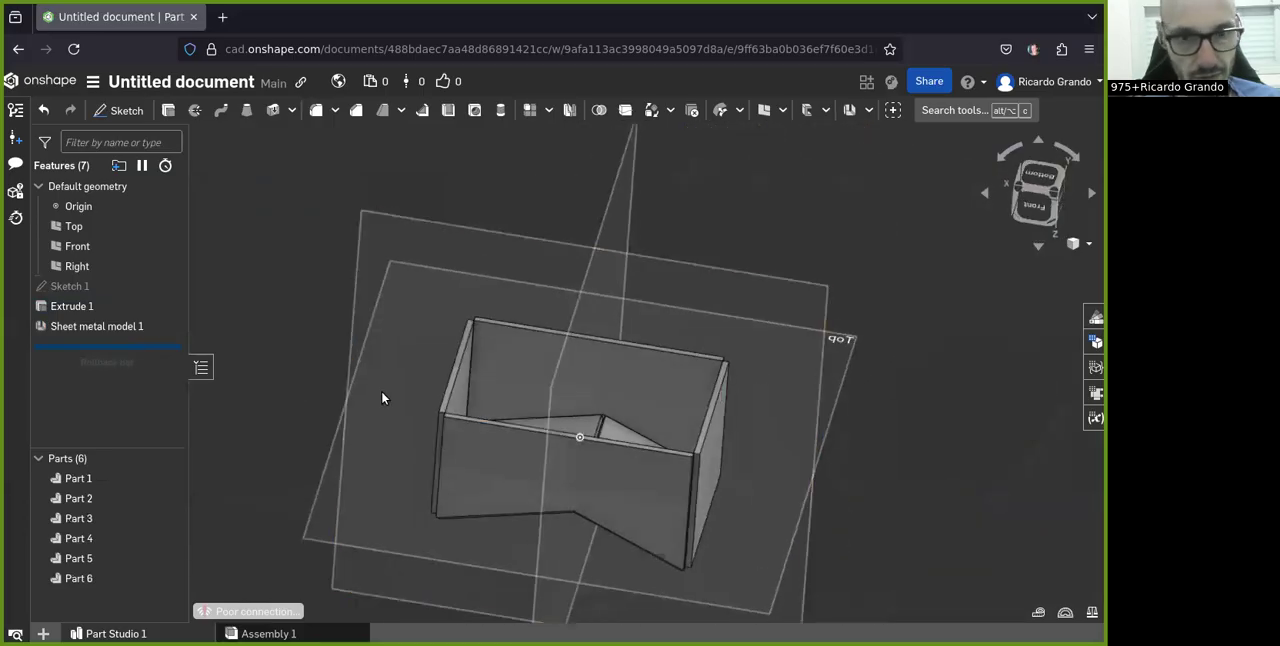
scroll(599, 432, down, 3)
right_drag(599, 432, 212, 258)
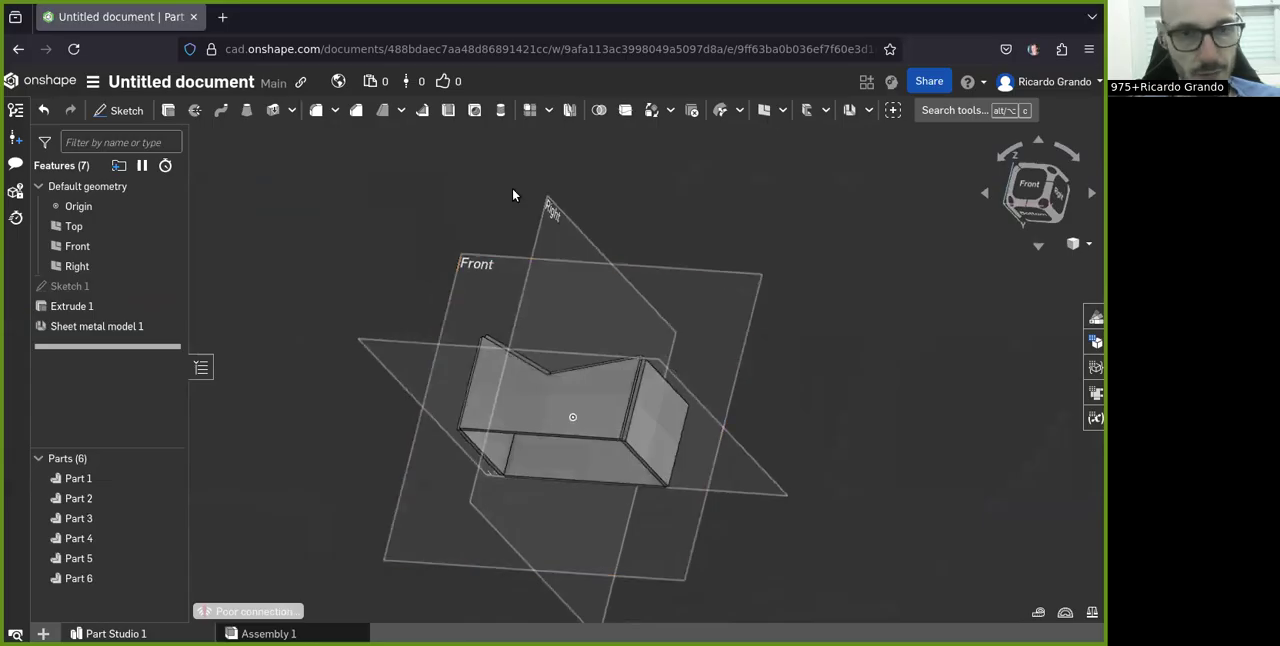
right_drag(603, 306, 749, 297)
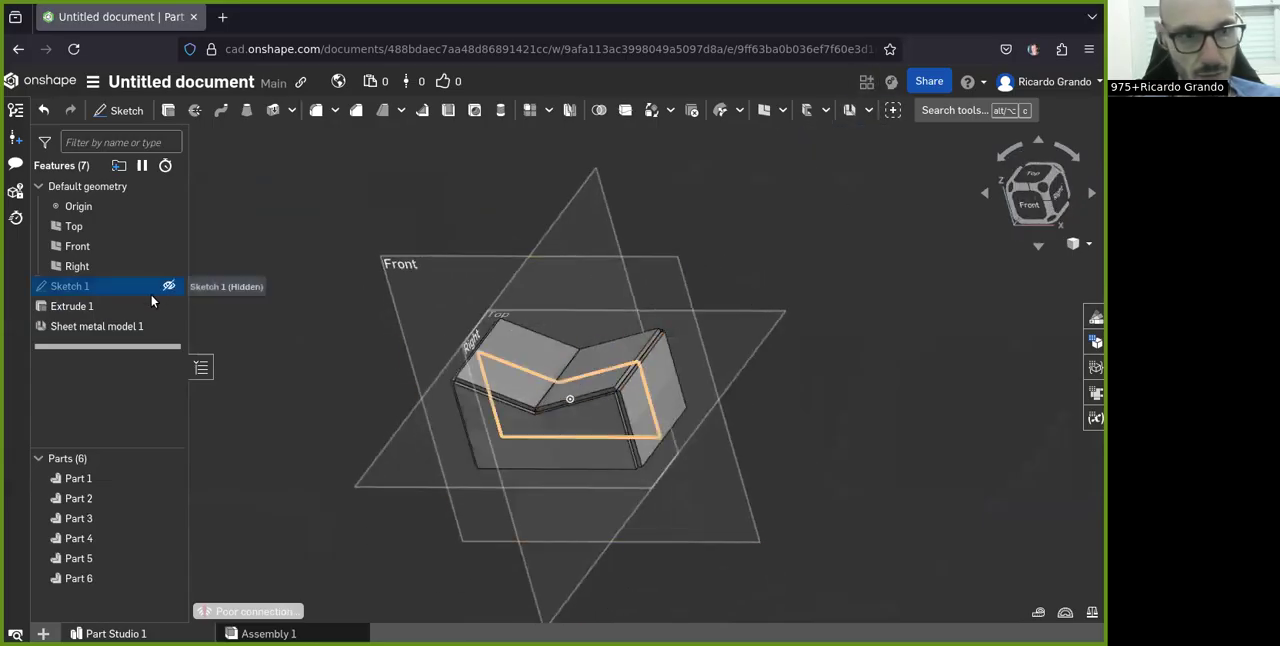
double_click(111, 332)
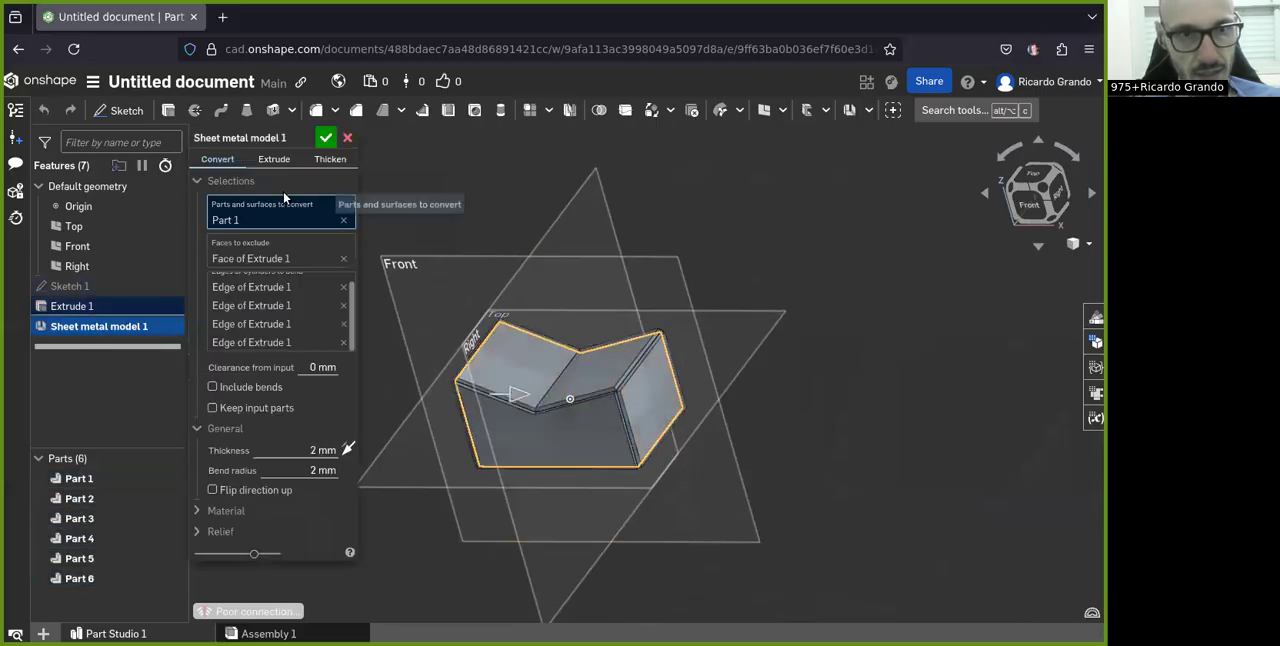
click(349, 138)
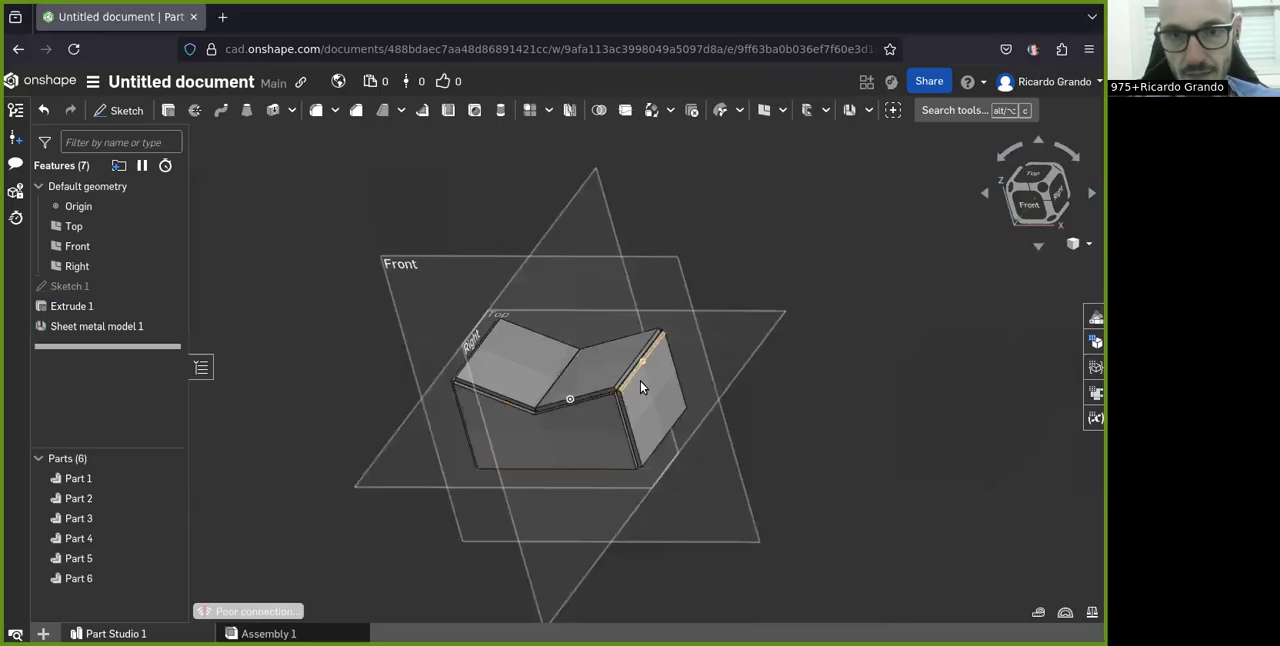
Step: Start a new sketch on the Top plane, viewed from the top
right_drag(655, 358, 789, 358)
click(1042, 196)
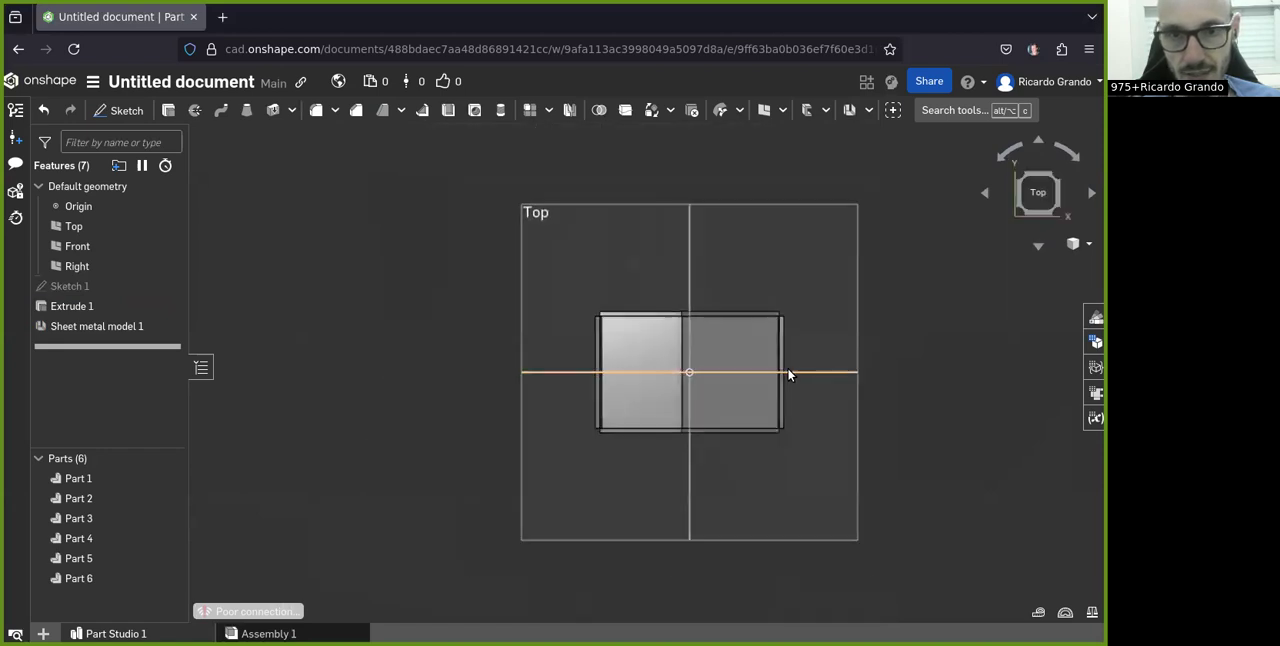
click(120, 110)
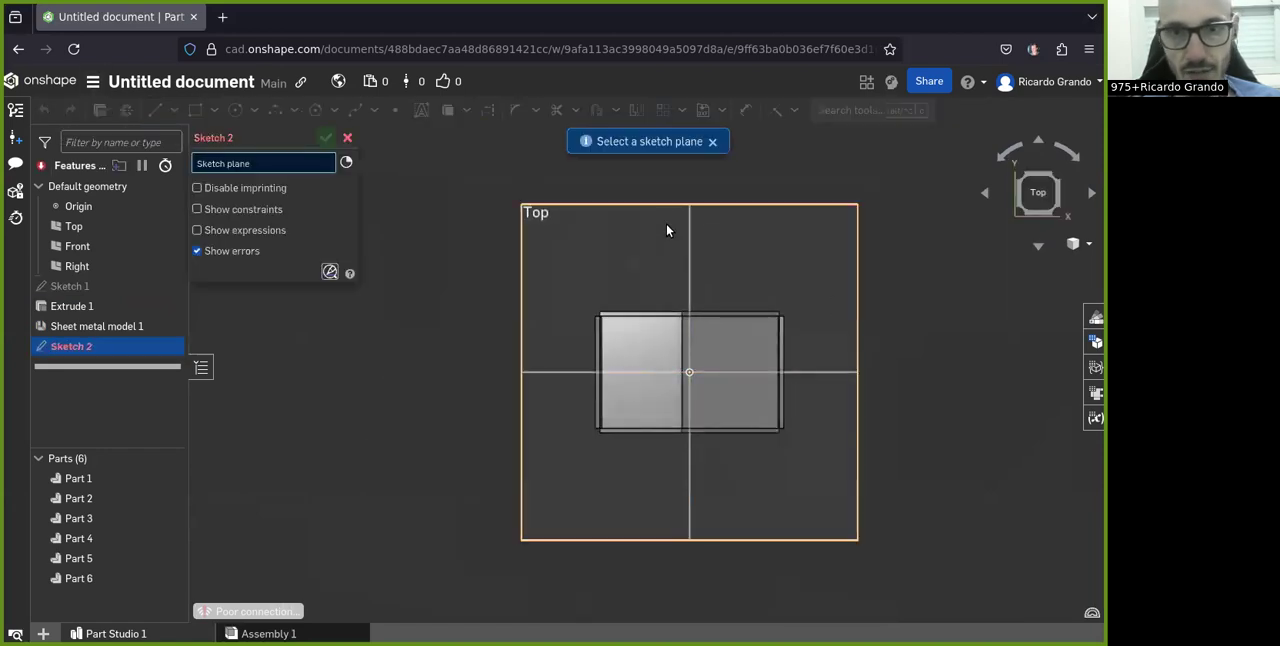
click(689, 254)
mouse_move(743, 357)
right_down()
mouse_move(689, 367)
mouse_move(758, 333)
mouse_move(726, 429)
right_up()
click(746, 351)
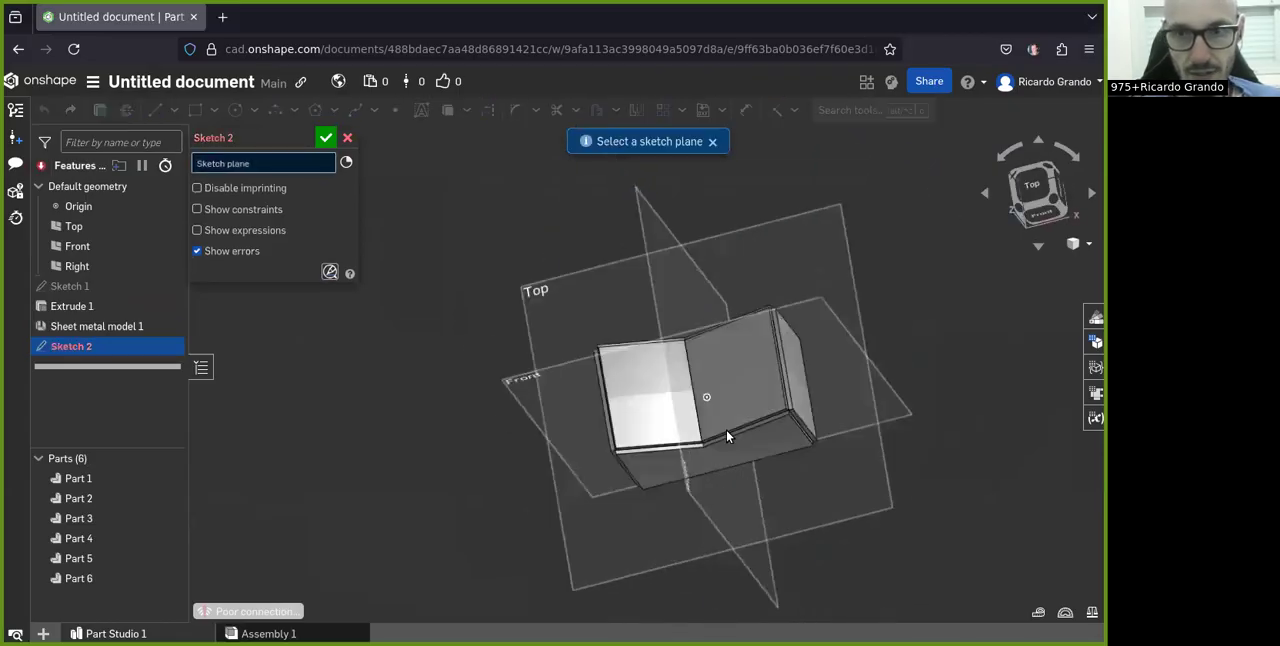
click(1032, 185)
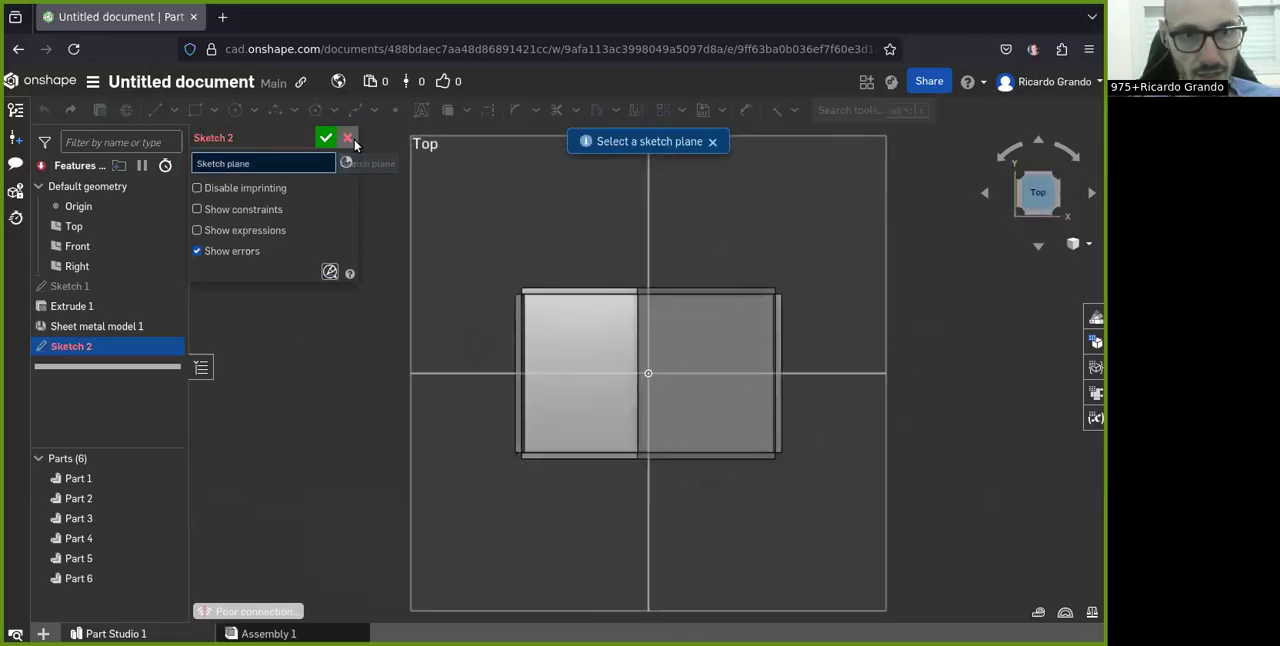
click(348, 139)
click(157, 110)
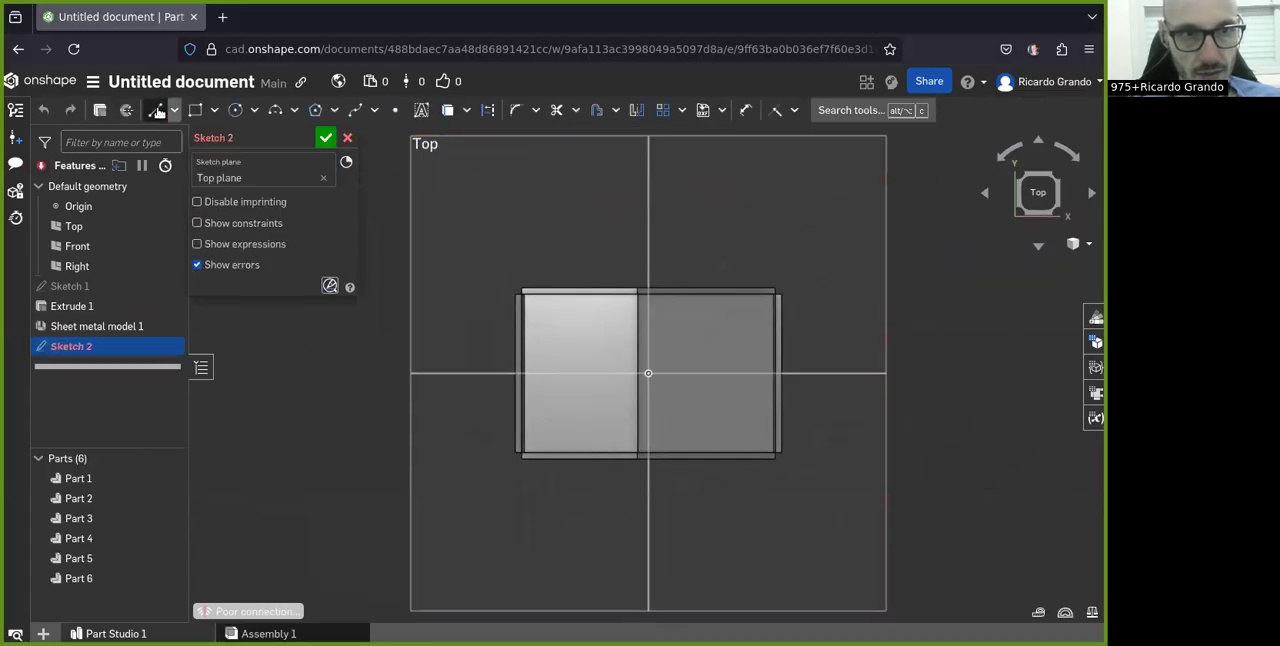
Step: Draw a center point rectangle behind the sheet metal box, with its center in line with the origin
click(214, 110)
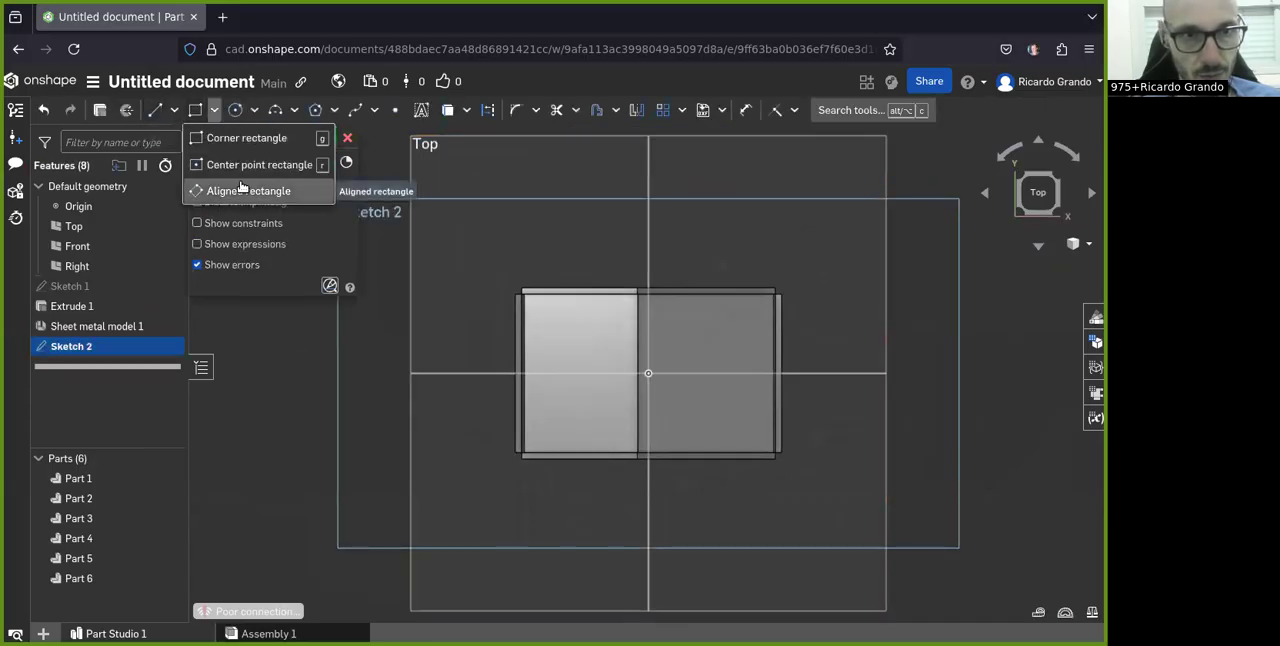
click(258, 164)
click(648, 225)
click(763, 261)
Step: Dimension the rectangle with a short side of 25 mm and a long side of 80 mm
key(d)
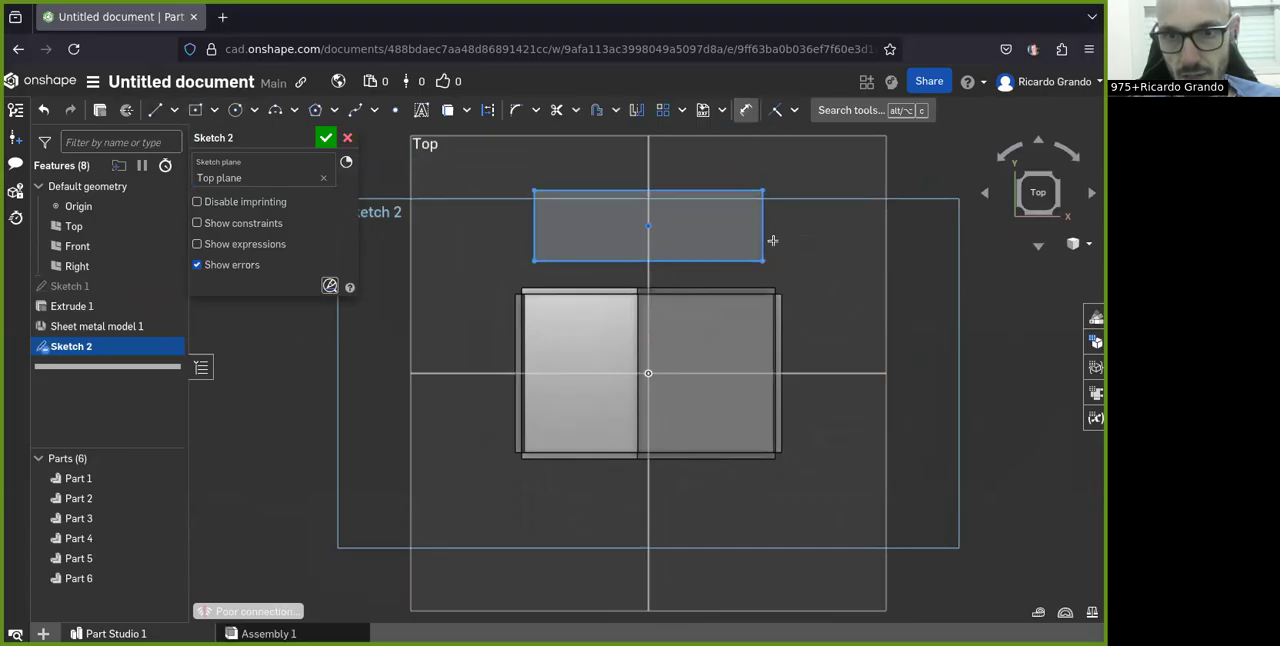
click(841, 238)
text(25)
key(Return)
click(652, 168)
click(652, 142)
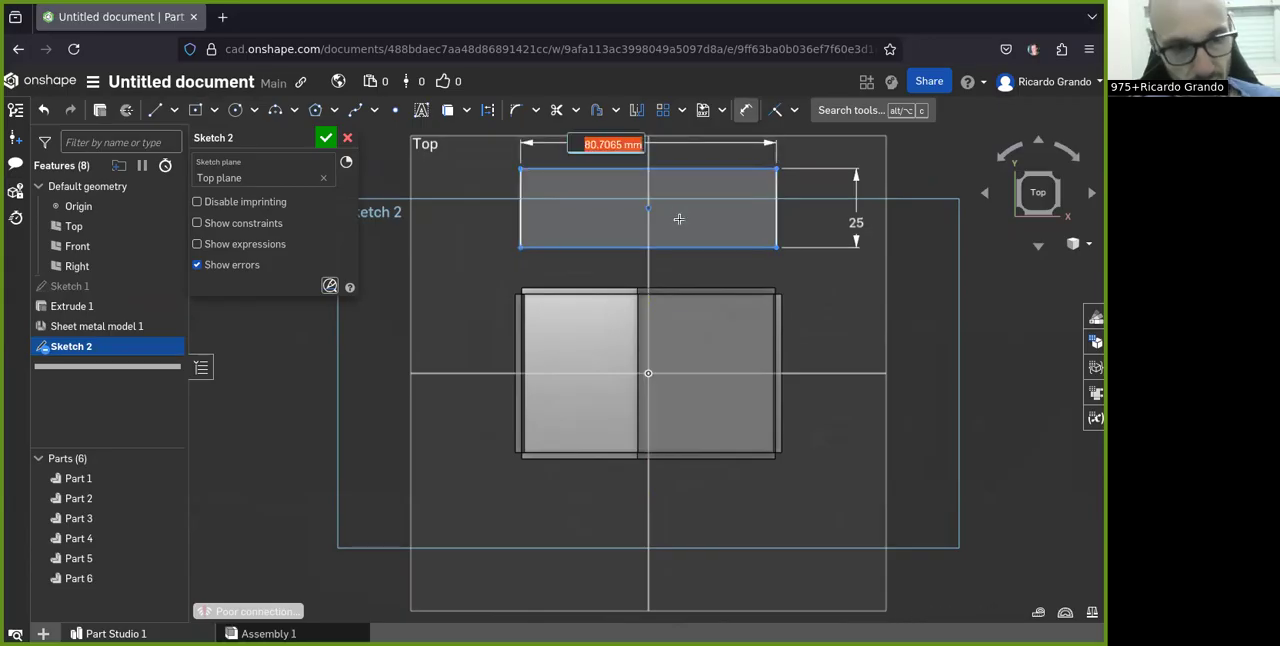
key(Return)
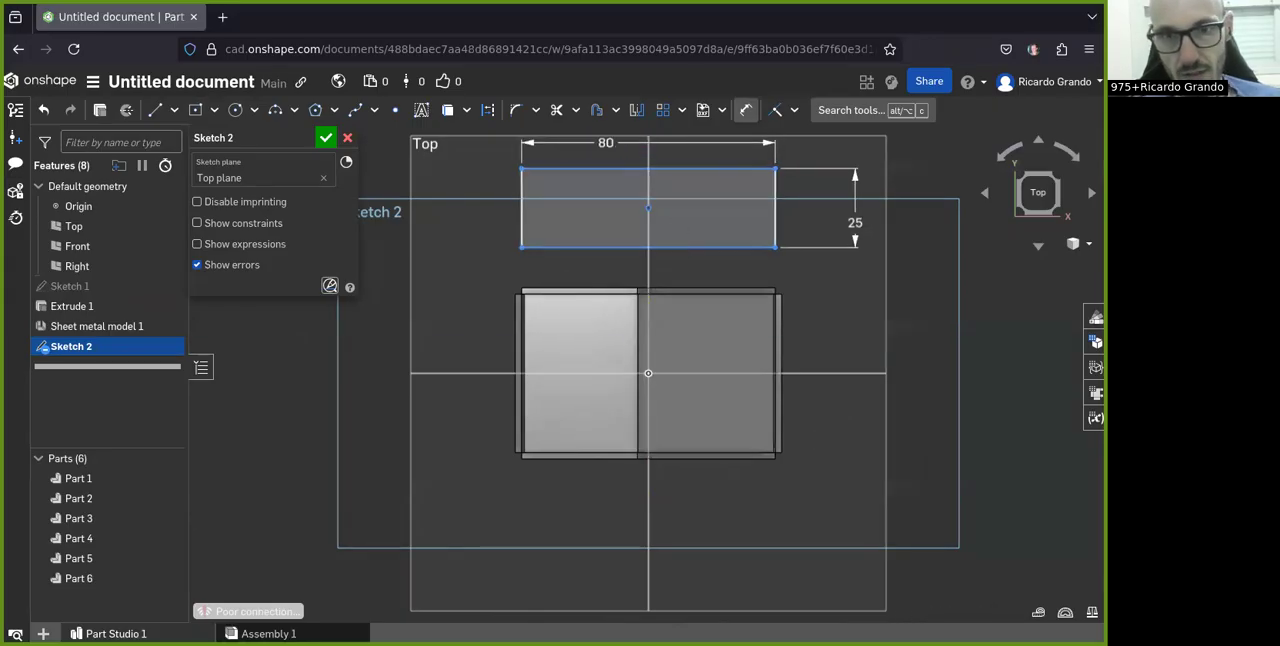
Step: Dimension the distance from the rectangle's near long edge to the Front plane as drawn, and accept the sketch
mouse_move(669, 286)
right_down()
mouse_move(580, 266)
mouse_move(661, 288)
right_up()
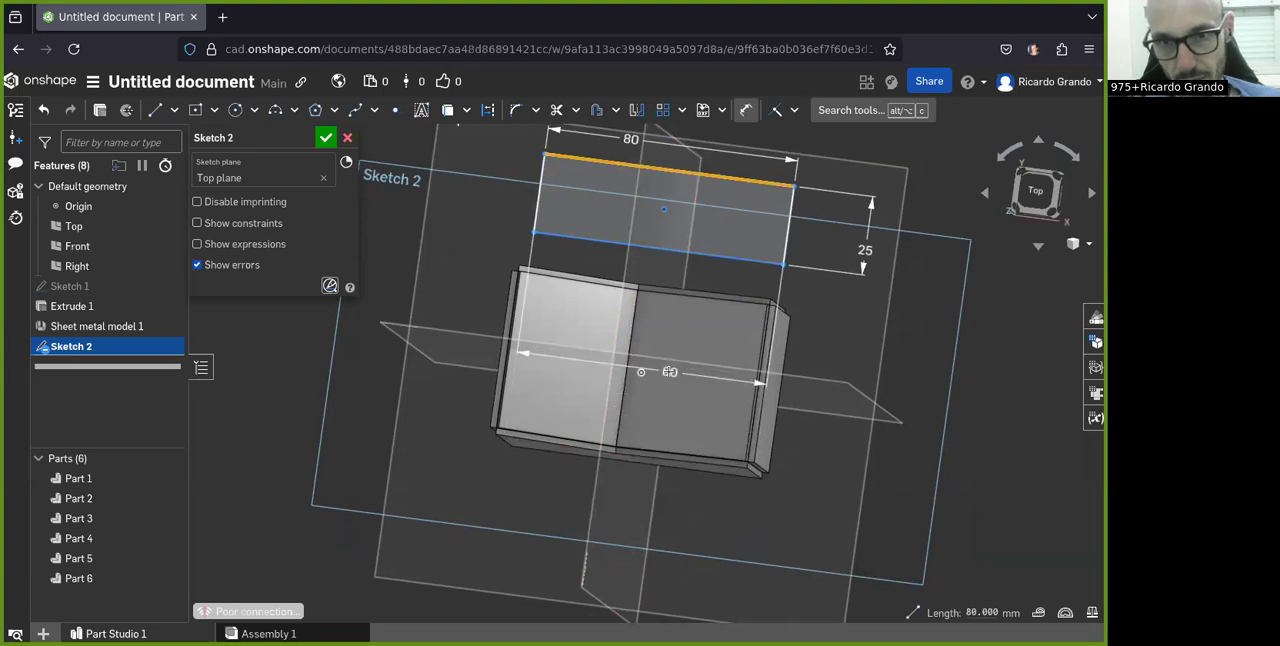
click(745, 110)
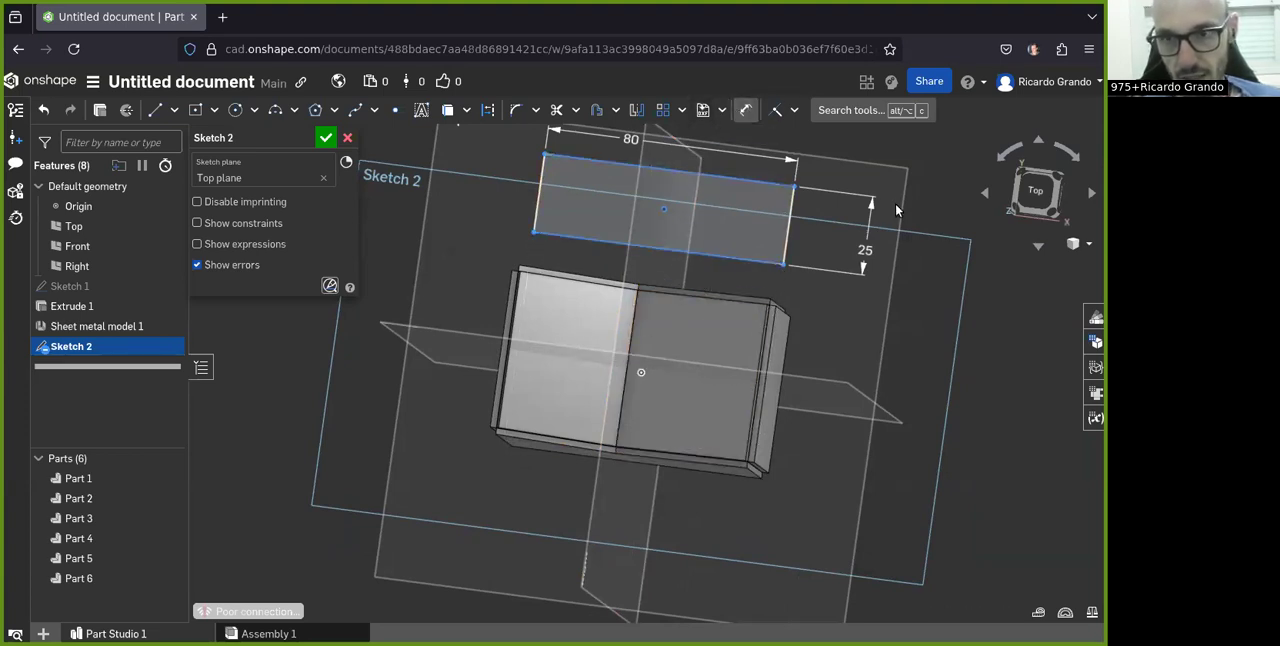
click(1034, 193)
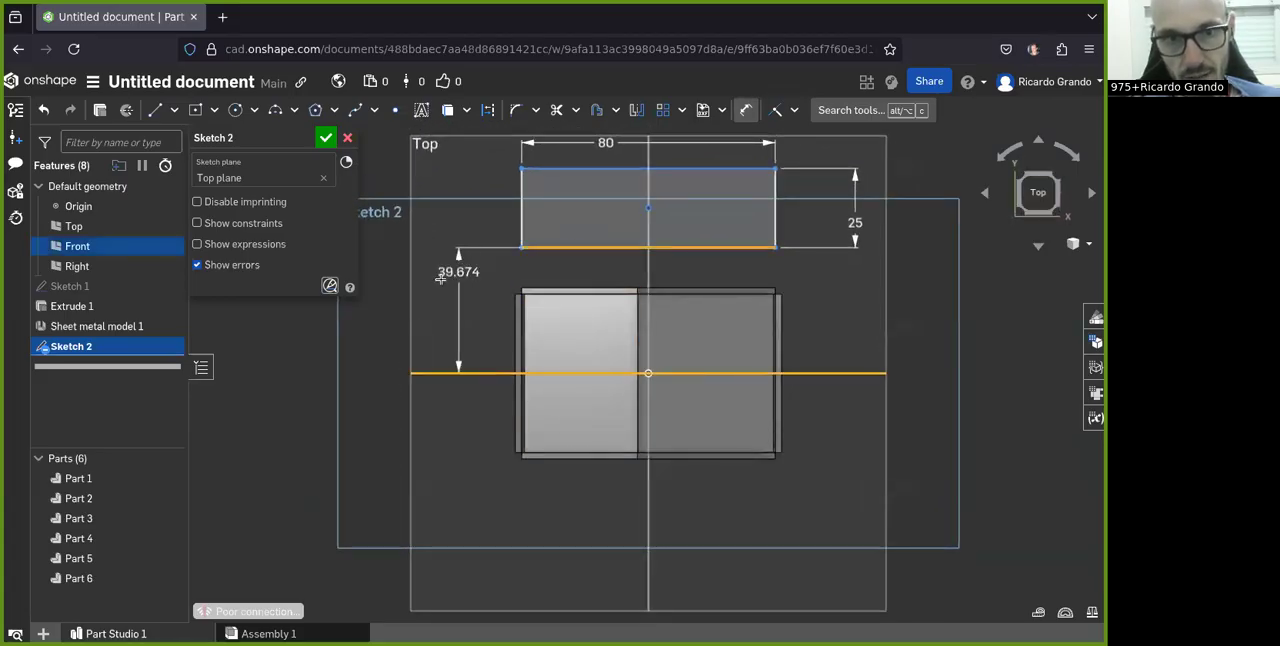
click(417, 298)
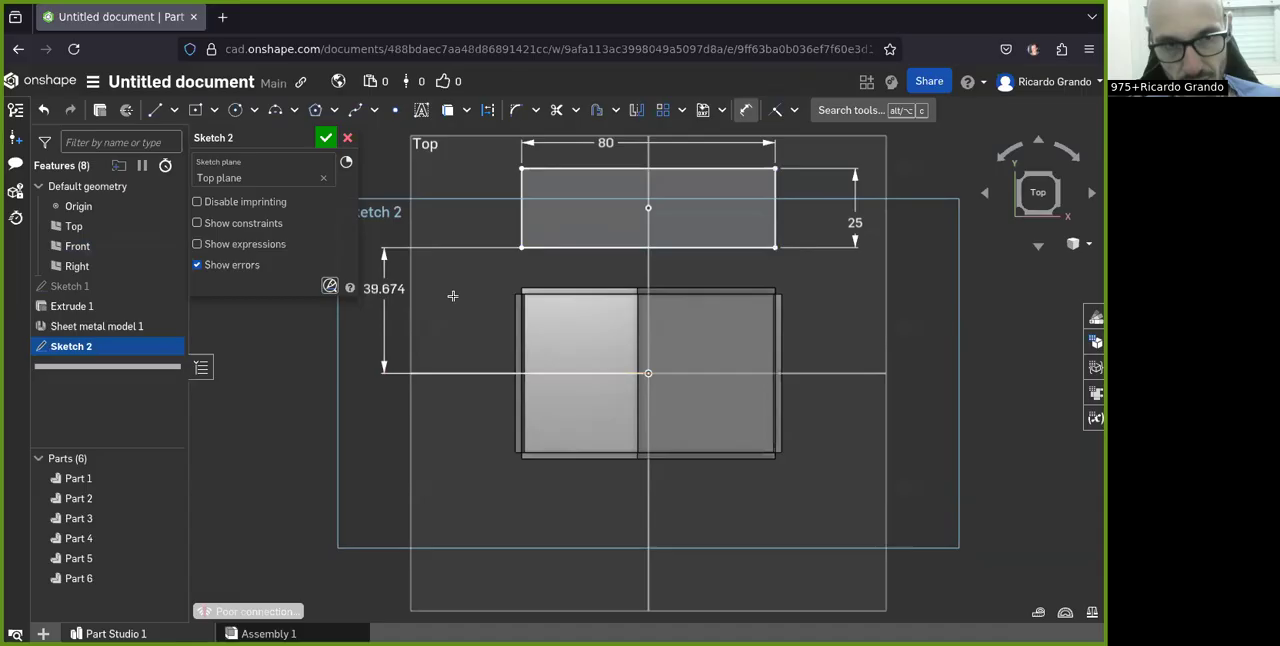
click(322, 138)
Step: Start a new sheet metal model in Extrude mode, using the 80 mm rectangle's long edge farthest from the box
mouse_move(440, 440)
right_down()
mouse_move(449, 474)
mouse_move(360, 428)
mouse_move(432, 450)
right_up()
key(shift+5)
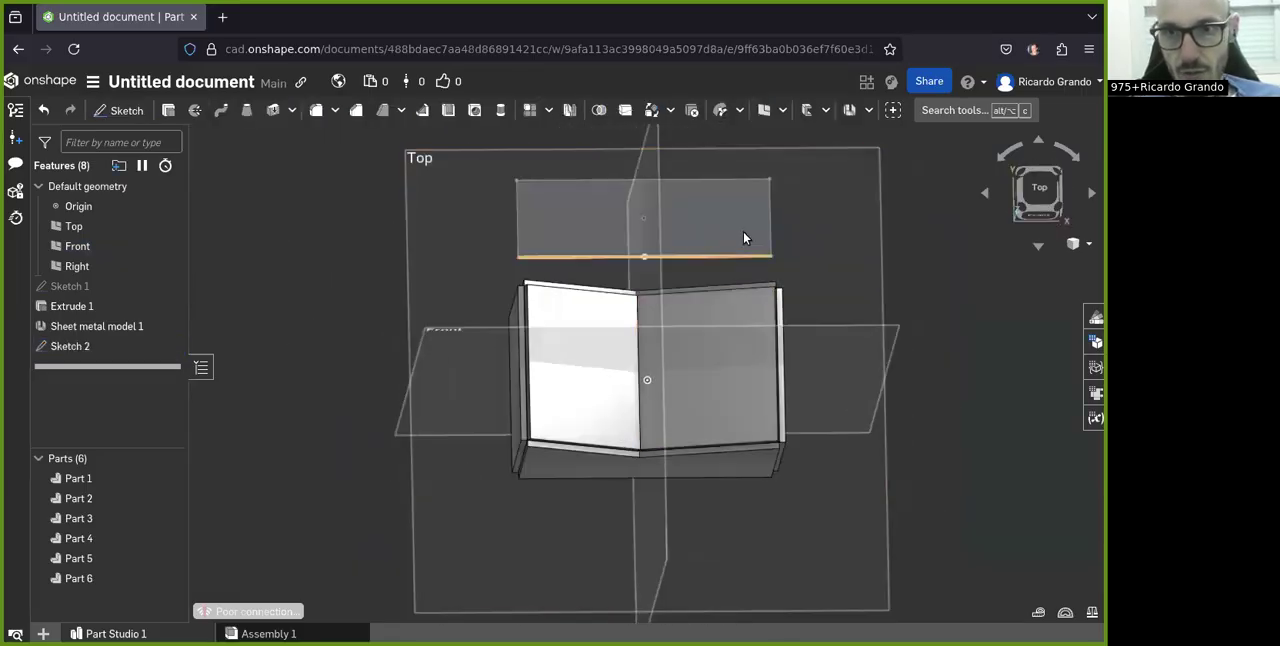
click(869, 110)
click(880, 138)
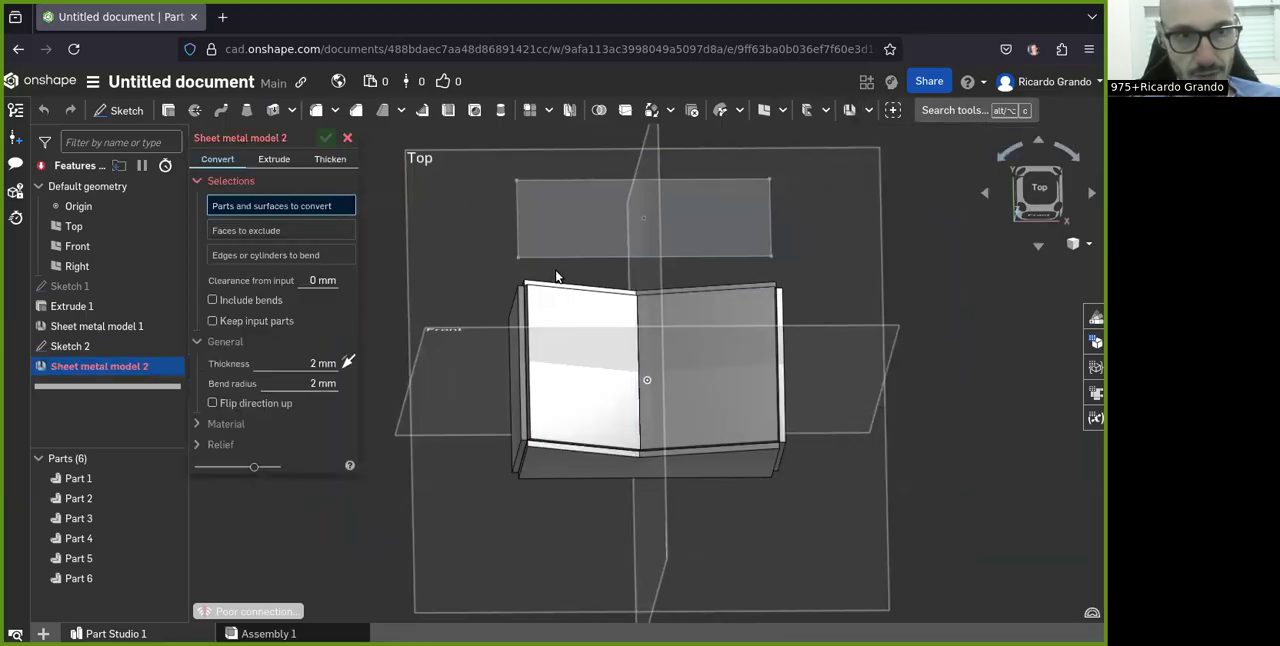
right_drag(677, 374, 659, 383)
click(256, 159)
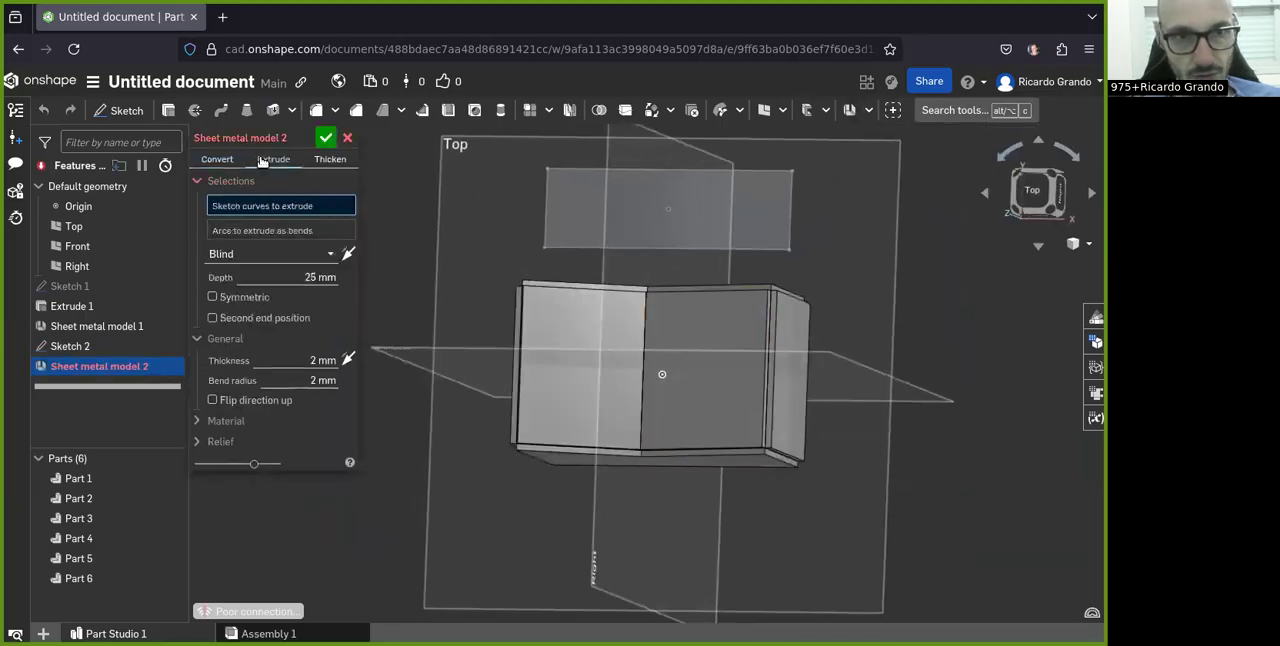
scroll(604, 246, down, 3)
scroll(606, 241, up, 3)
mouse_move(606, 241)
right_down()
mouse_move(411, 298)
mouse_move(383, 292)
mouse_move(388, 324)
mouse_move(612, 361)
mouse_move(585, 396)
right_up()
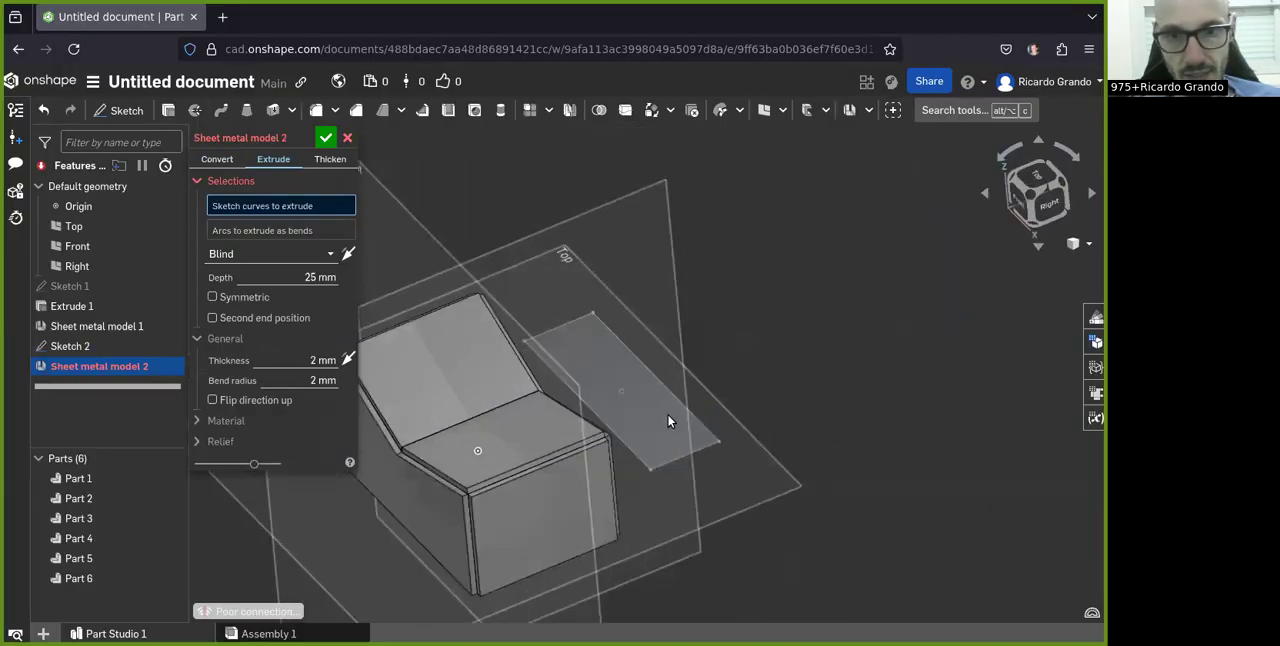
scroll(668, 415, up, 2)
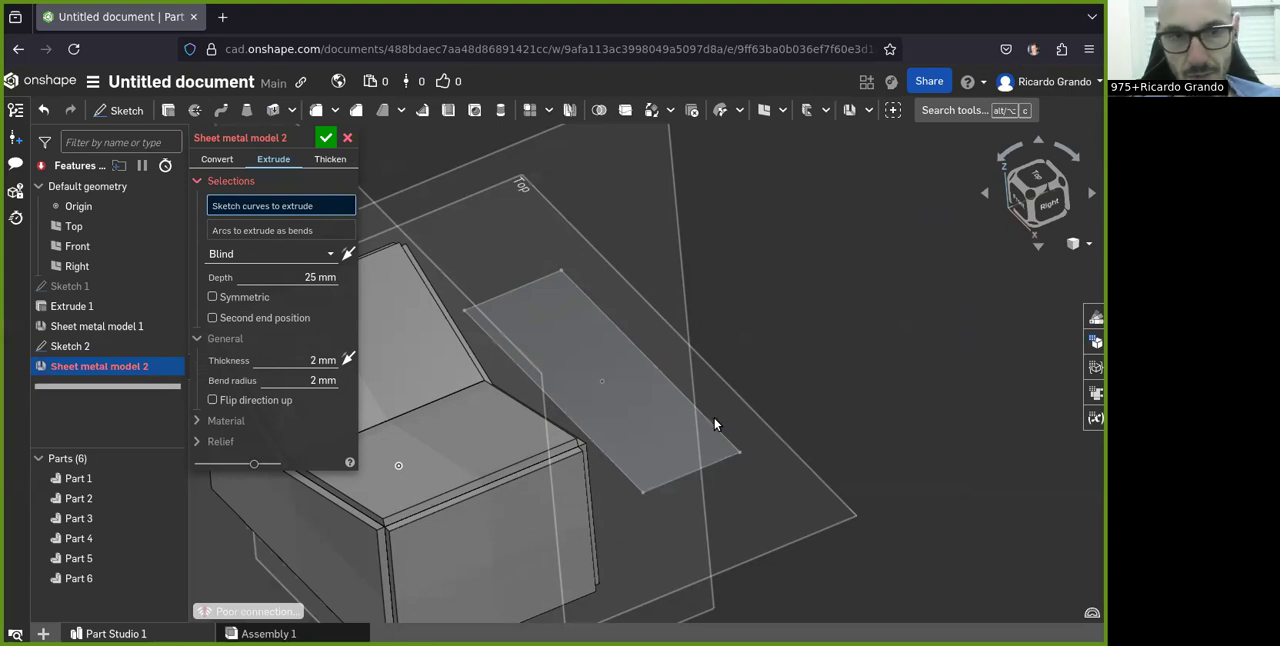
click(674, 384)
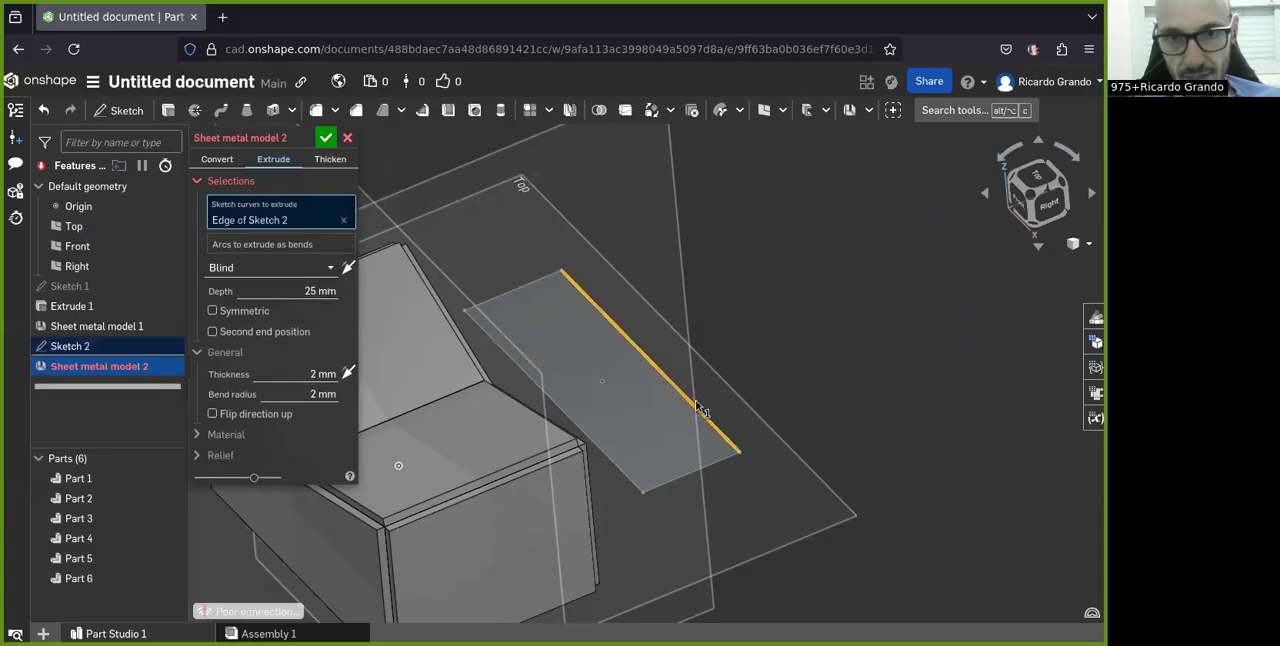
Step: Add the rectangle's adjoining short edge on the right-hand side to the sheet metal extrusion to form a bent corner
scroll(671, 360, up, 2)
mouse_move(681, 404)
right_down()
mouse_move(659, 408)
mouse_move(654, 368)
mouse_move(672, 400)
mouse_move(648, 392)
mouse_move(714, 423)
mouse_move(649, 410)
mouse_move(708, 471)
right_up()
scroll(685, 419, up, 5)
scroll(686, 420, down, 6)
click(707, 470)
mouse_move(636, 412)
right_down()
mouse_move(657, 429)
mouse_move(665, 465)
right_up()
scroll(697, 343, up, 3)
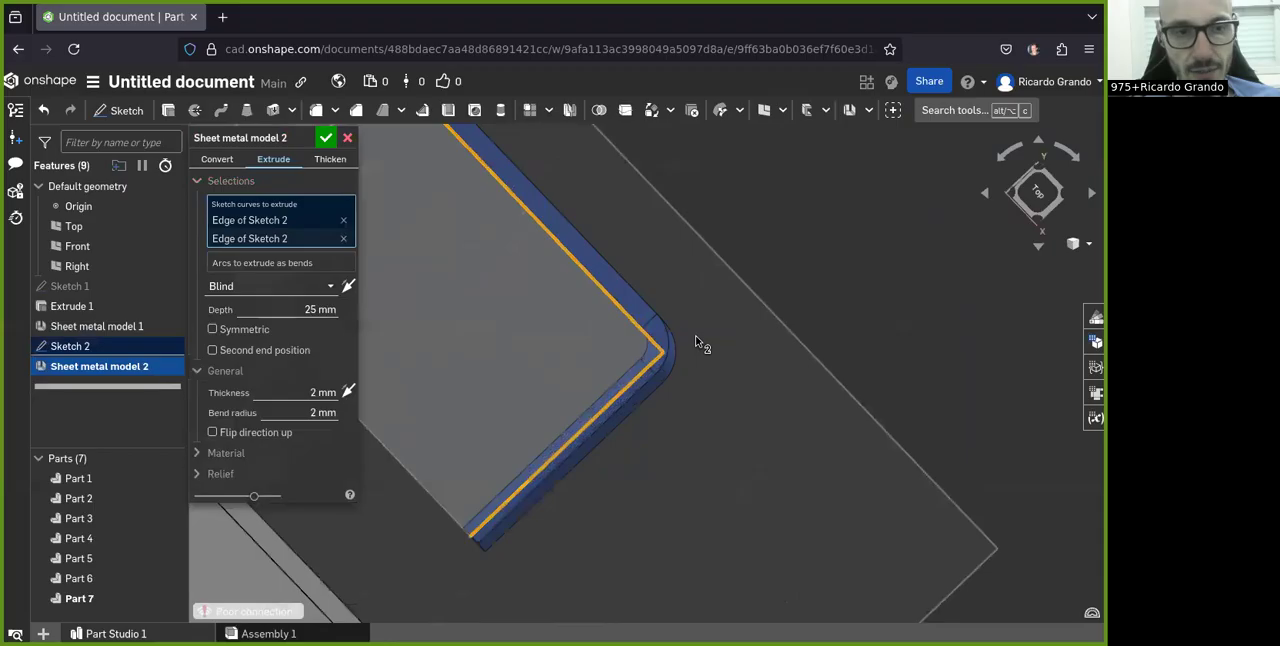
scroll(660, 345, down, 5)
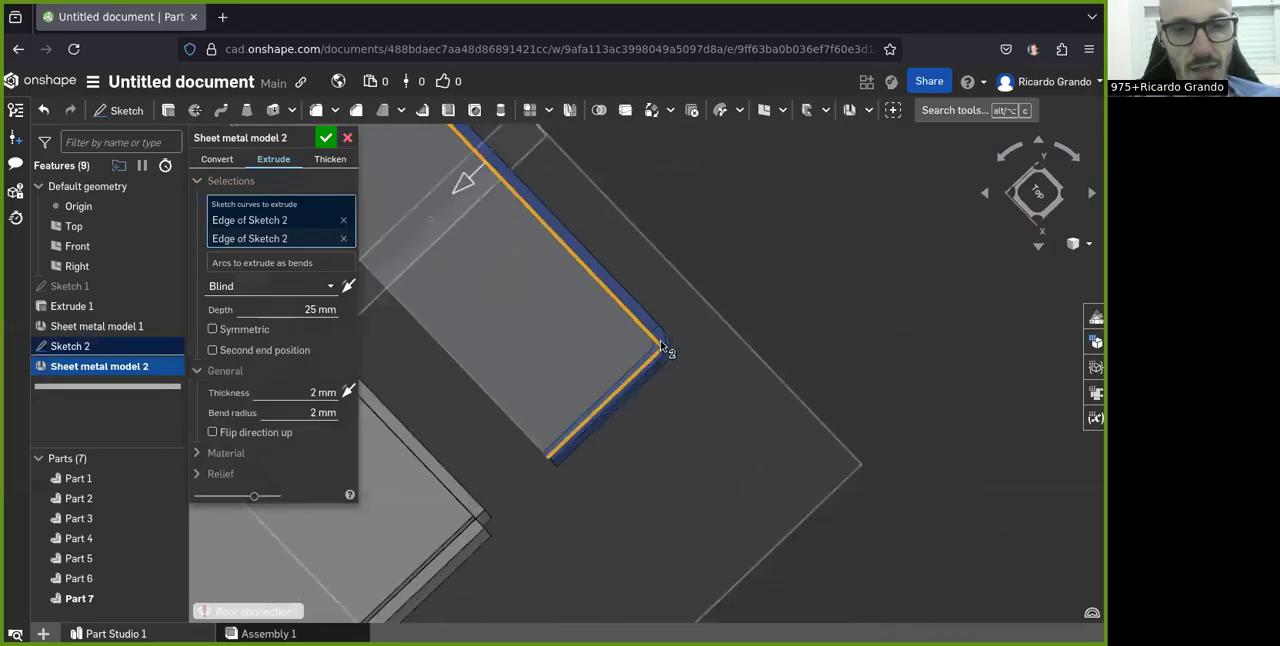
right_drag(640, 376, 728, 313)
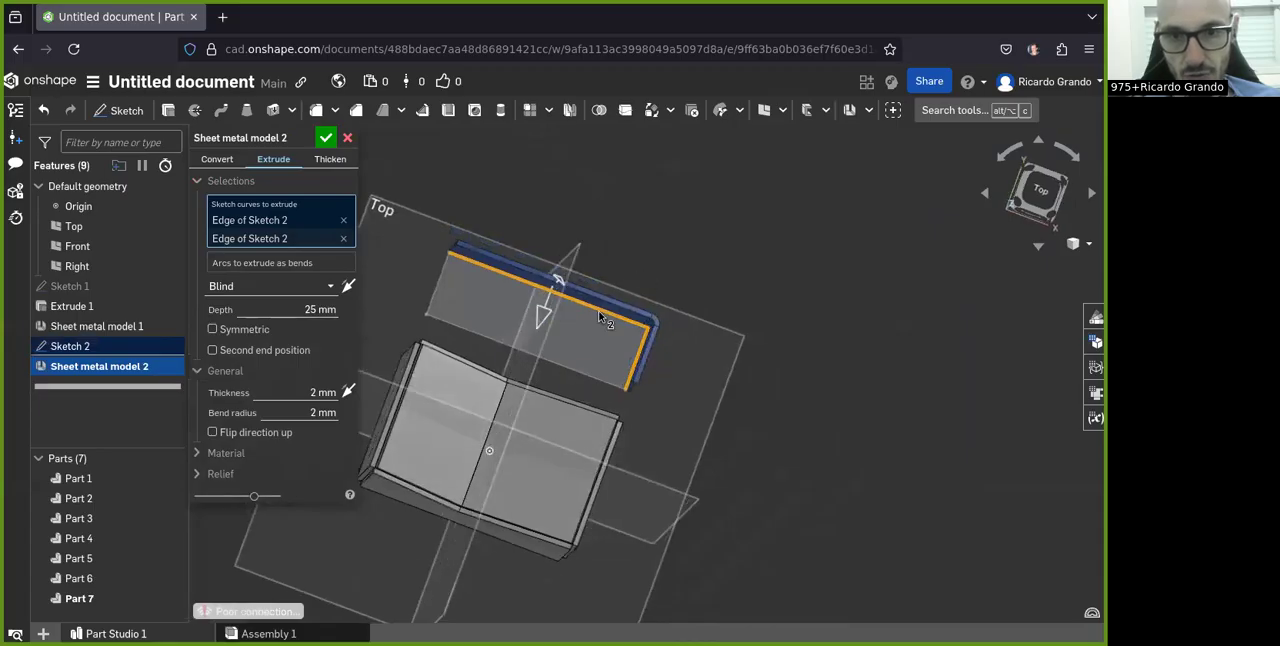
Step: Try adding the rectangle's remaining long and short edges to the extrusion, and undo both selections
click(563, 368)
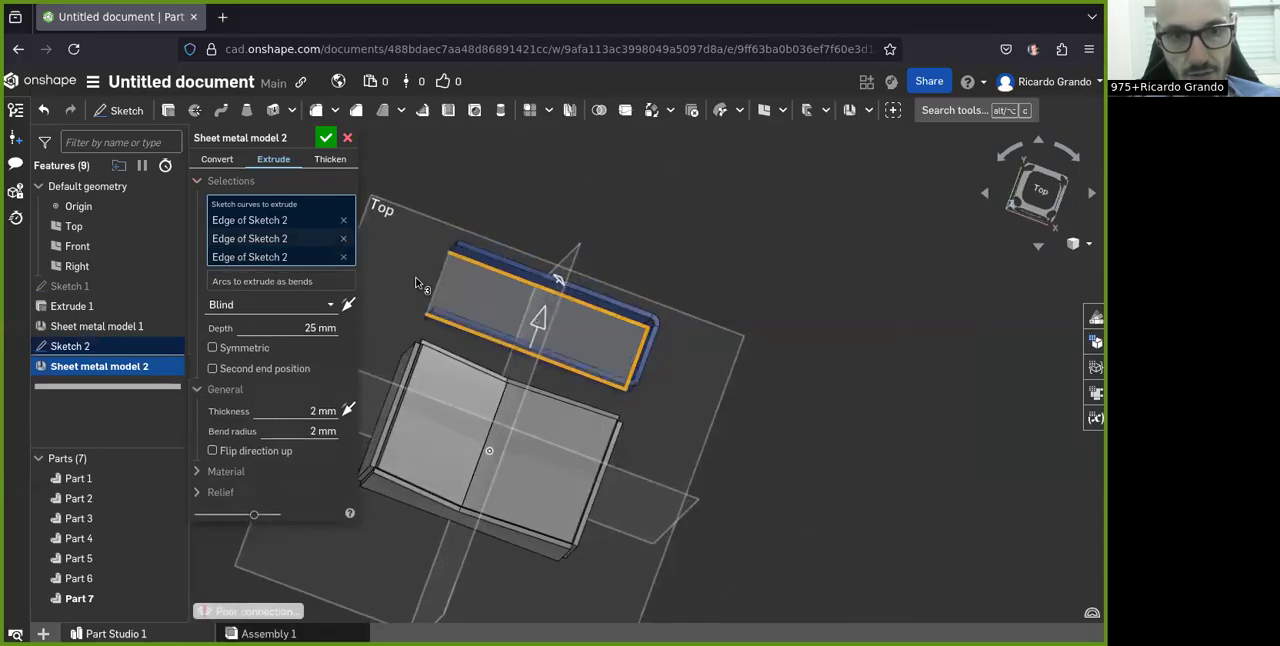
click(437, 280)
mouse_move(590, 328)
right_down()
mouse_move(527, 352)
mouse_move(555, 338)
mouse_move(543, 334)
mouse_move(563, 341)
right_up()
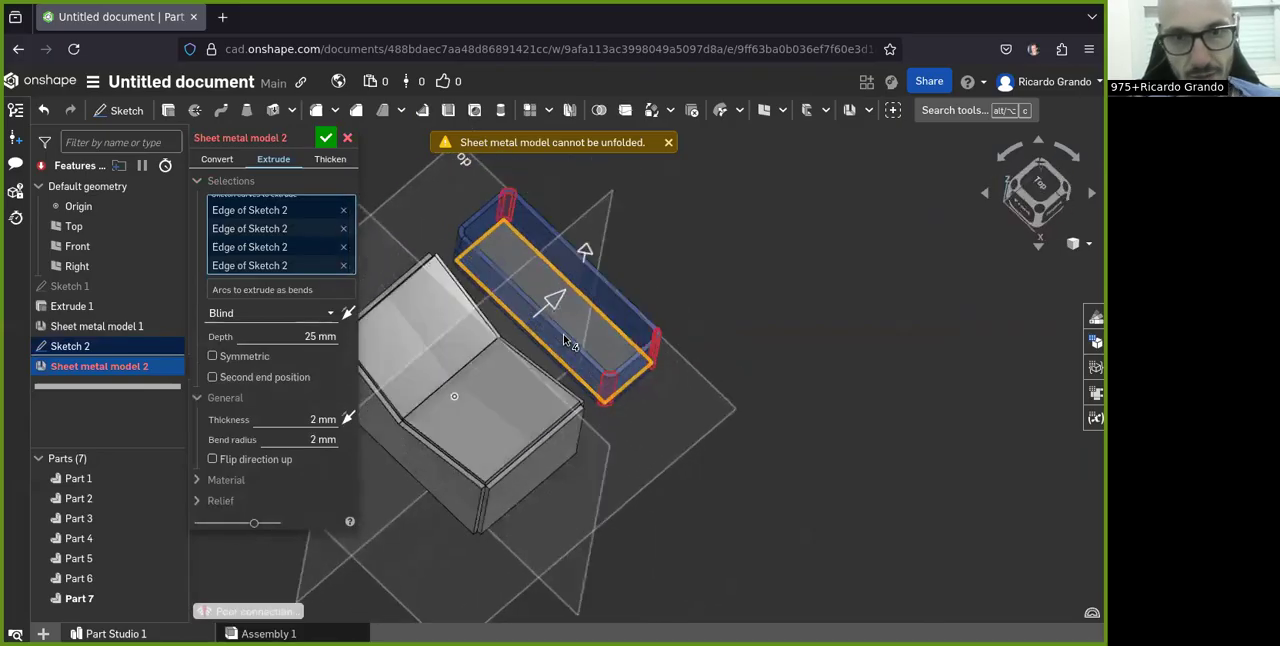
key(ctrl+z)
key(ctrl+z)
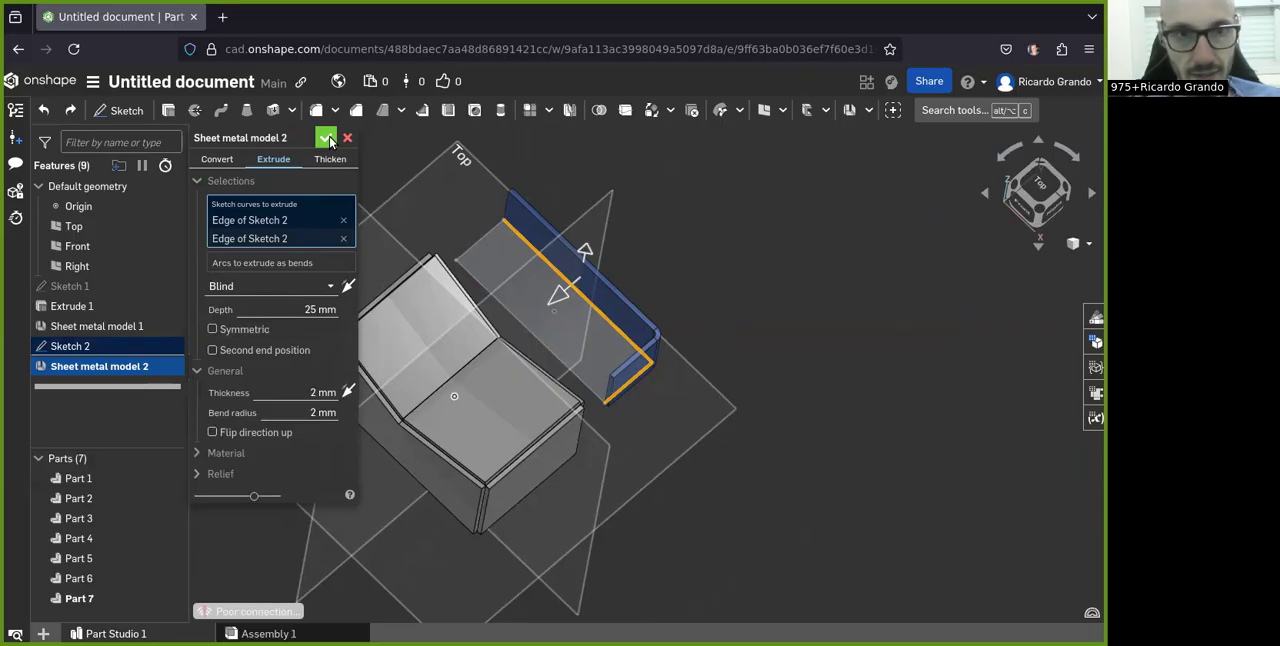
Step: Accept the two-edge sheet metal extrusion, and briefly reopen its settings without changing them
click(328, 138)
mouse_move(586, 337)
right_down()
mouse_move(520, 330)
mouse_move(571, 343)
mouse_move(643, 283)
mouse_move(588, 341)
mouse_move(571, 319)
right_up()
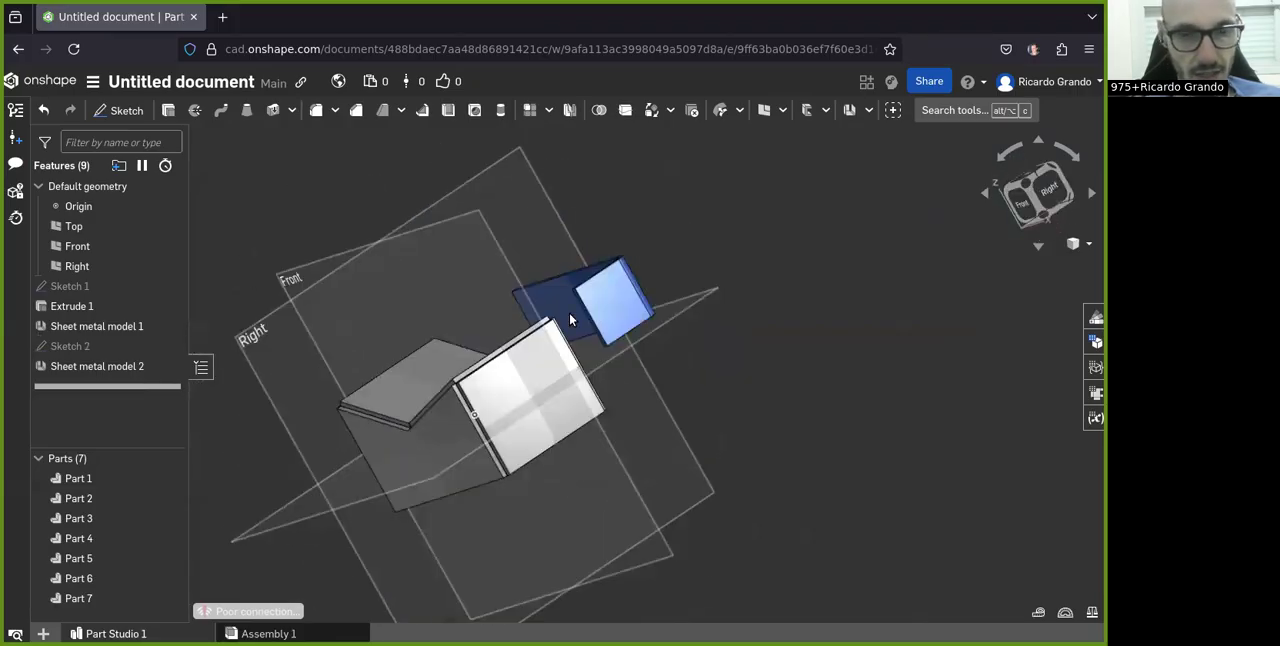
double_click(76, 368)
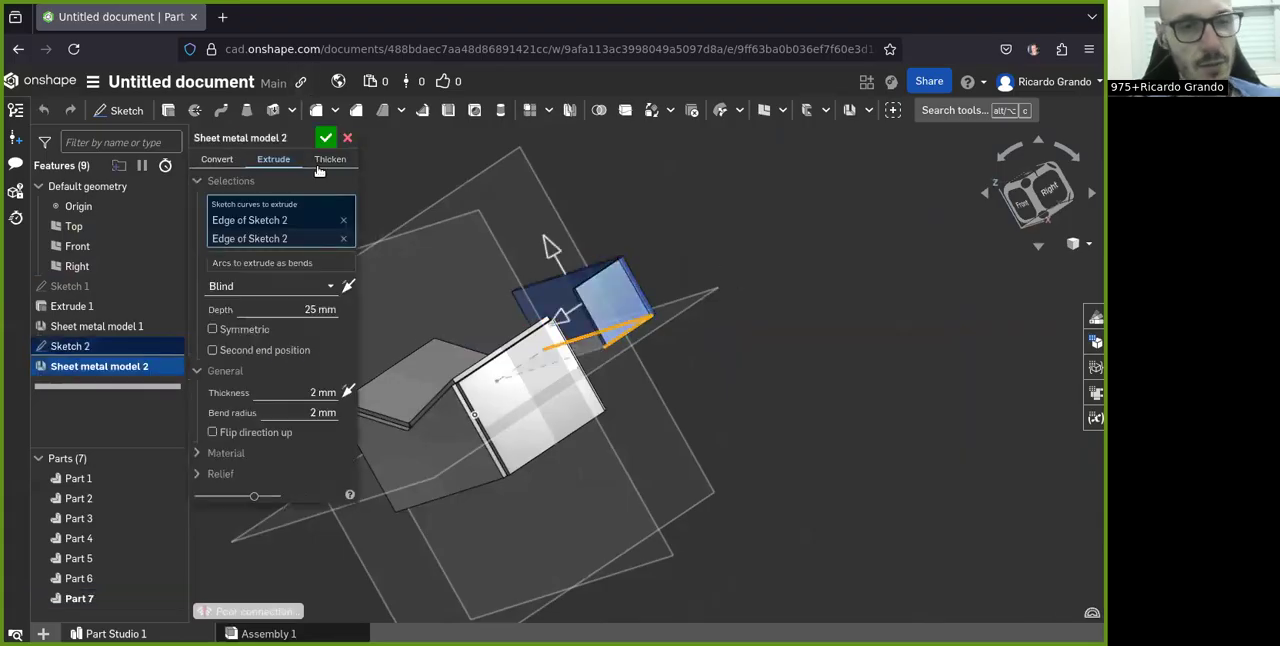
click(346, 139)
right_drag(466, 197, 741, 213)
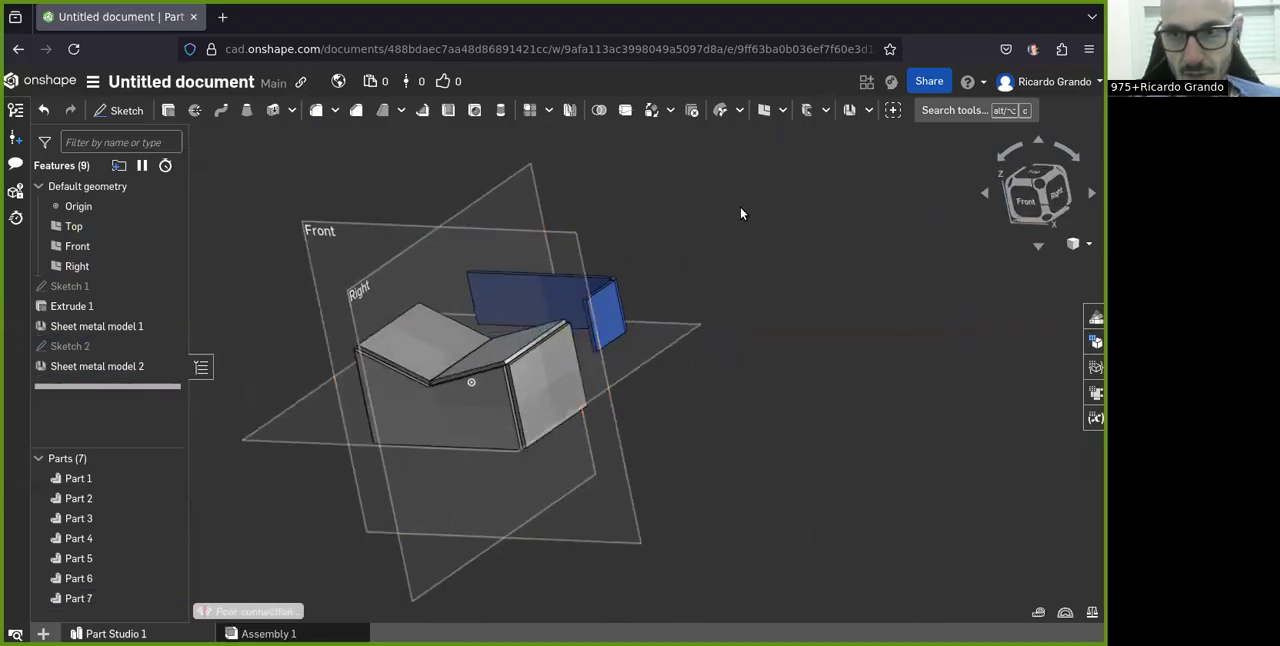
Step: Create a construction plane offset 50 mm above the Top plane
click(765, 110)
click(268, 442)
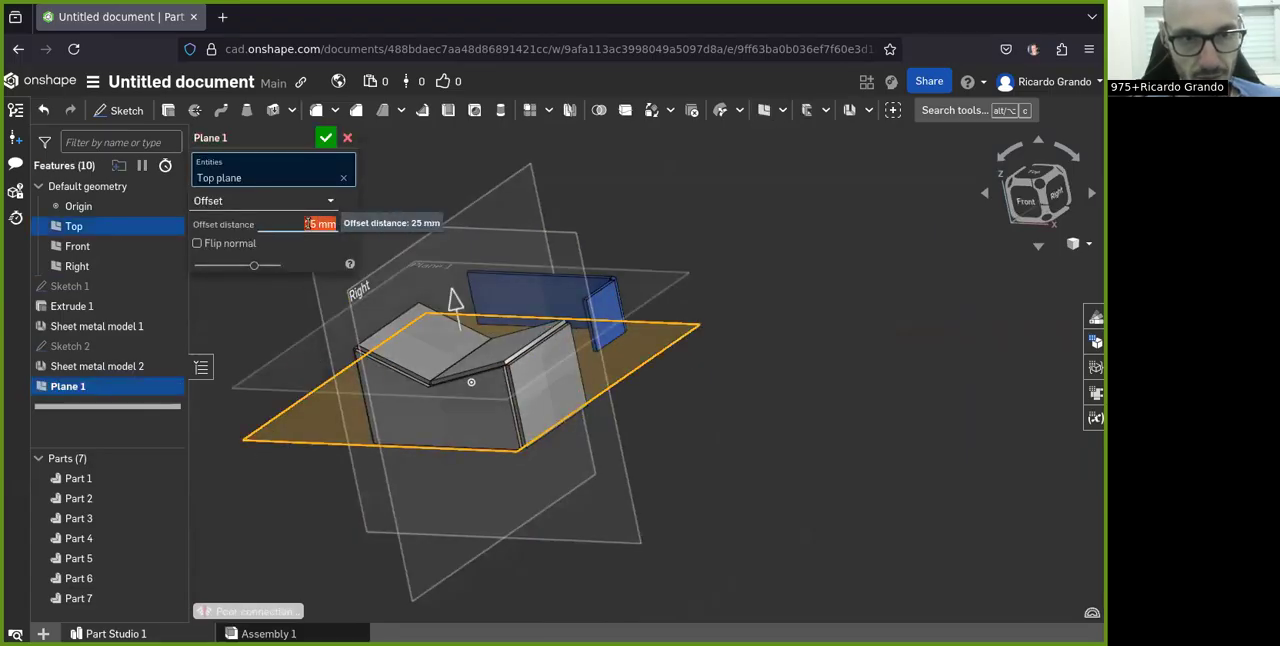
text(100)
key(Return)
mouse_move(463, 294)
right_down()
mouse_move(472, 302)
mouse_move(481, 265)
mouse_move(474, 300)
right_up()
double_click(299, 226)
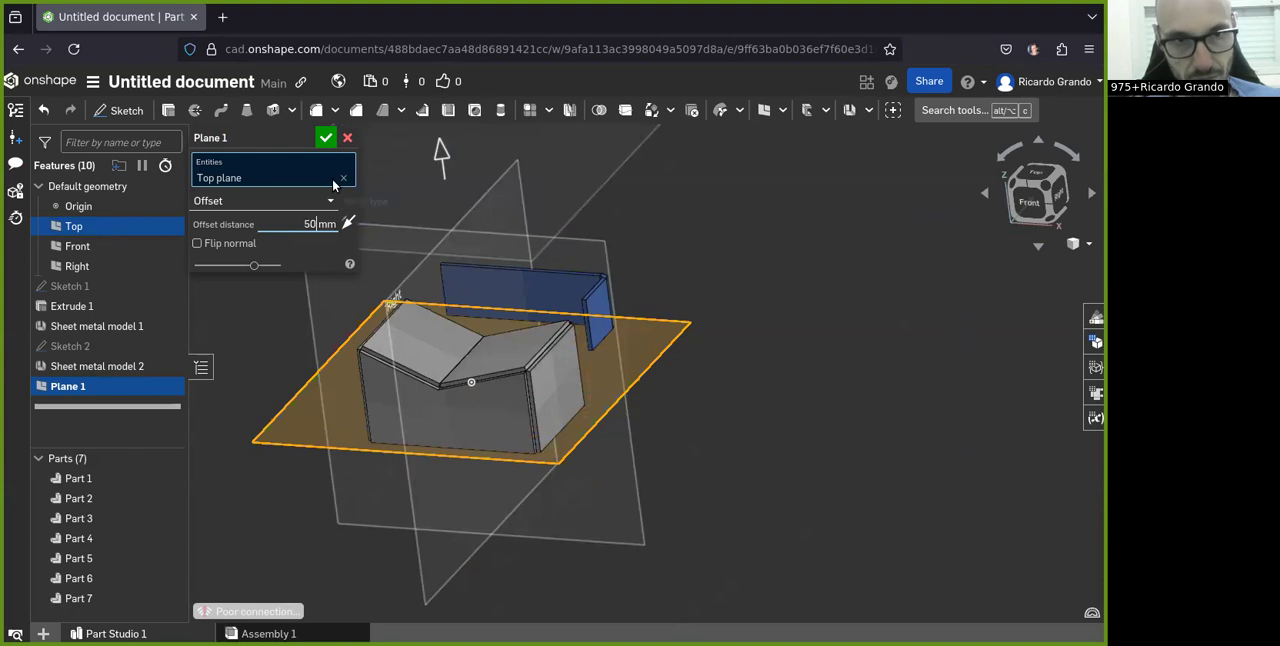
click(327, 138)
Step: Start a sketch on the new offset plane and draw an origin-centered rectangle about 41 by 24 mm
right_drag(420, 300, 400, 359)
click(119, 110)
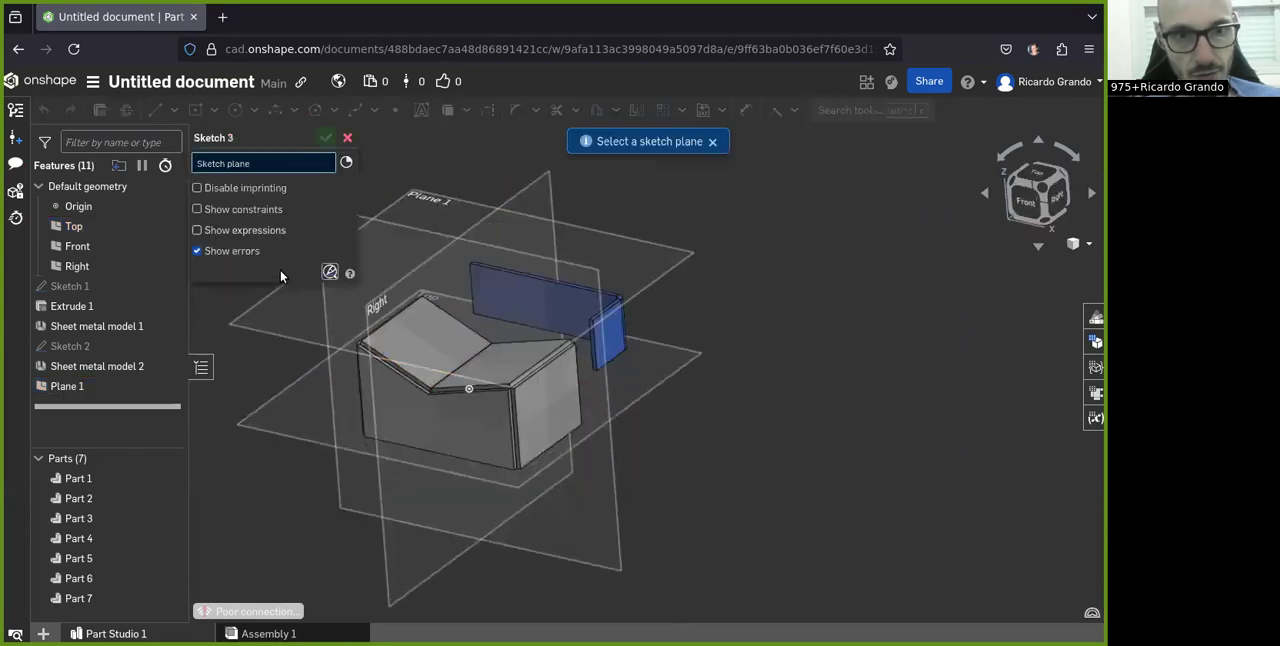
click(255, 326)
right_drag(480, 390, 494, 422)
click(1042, 185)
click(195, 110)
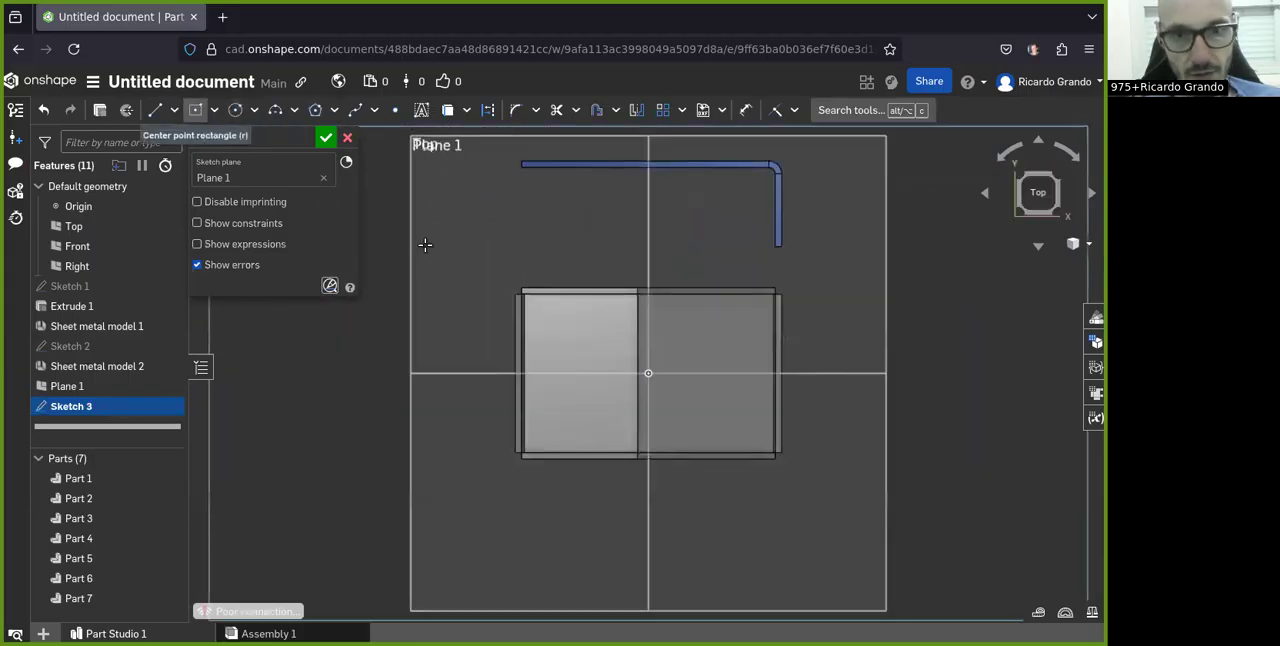
click(712, 409)
click(745, 110)
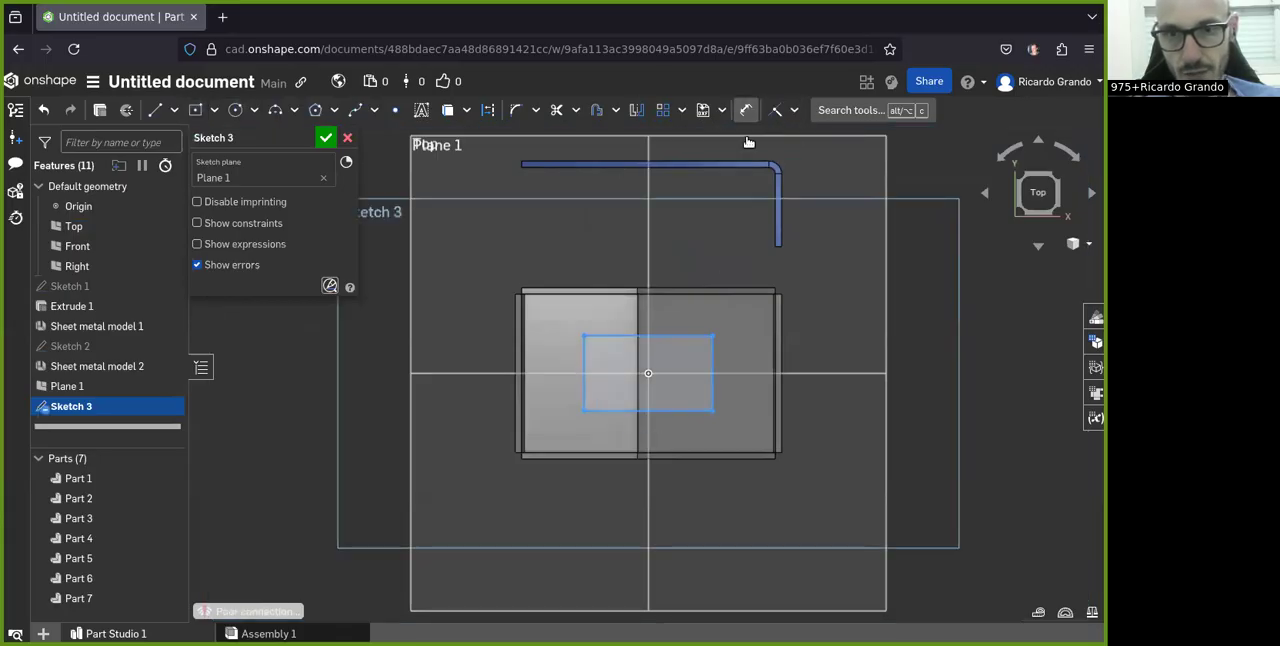
click(710, 355)
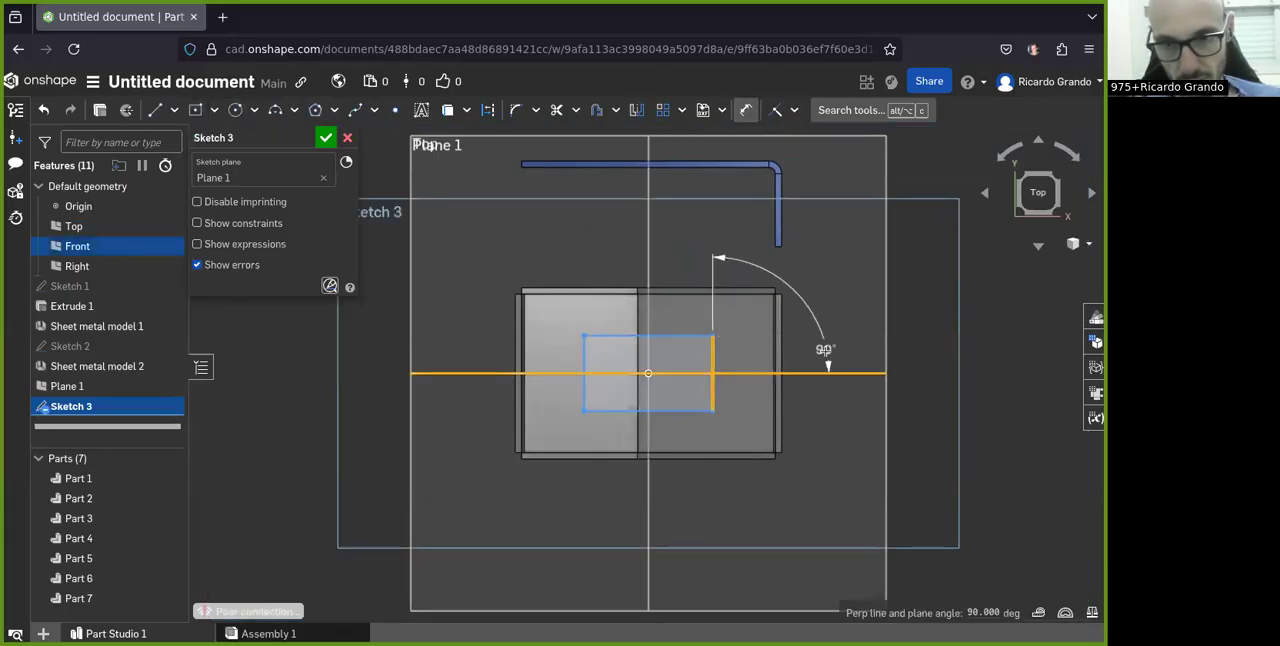
key(Escape)
Step: Dimension the centered rectangle with a short side of 25 mm and a long side of 50 mm, and accept the sketch
click(745, 110)
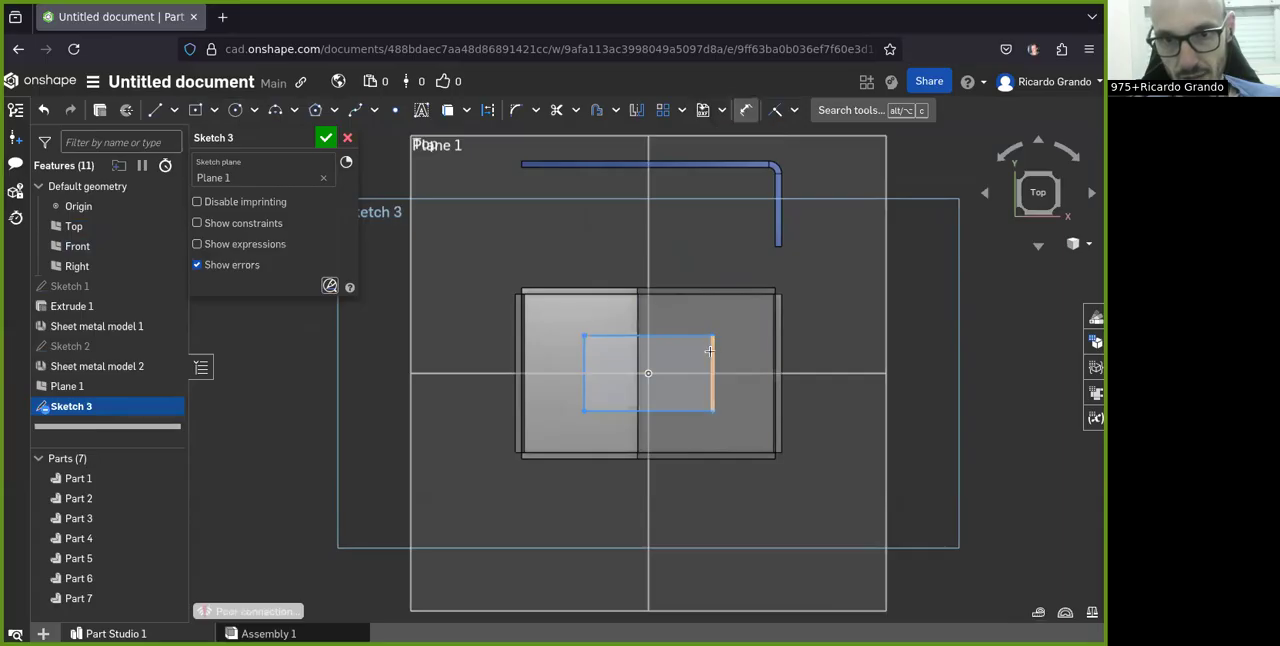
click(822, 345)
text(25)
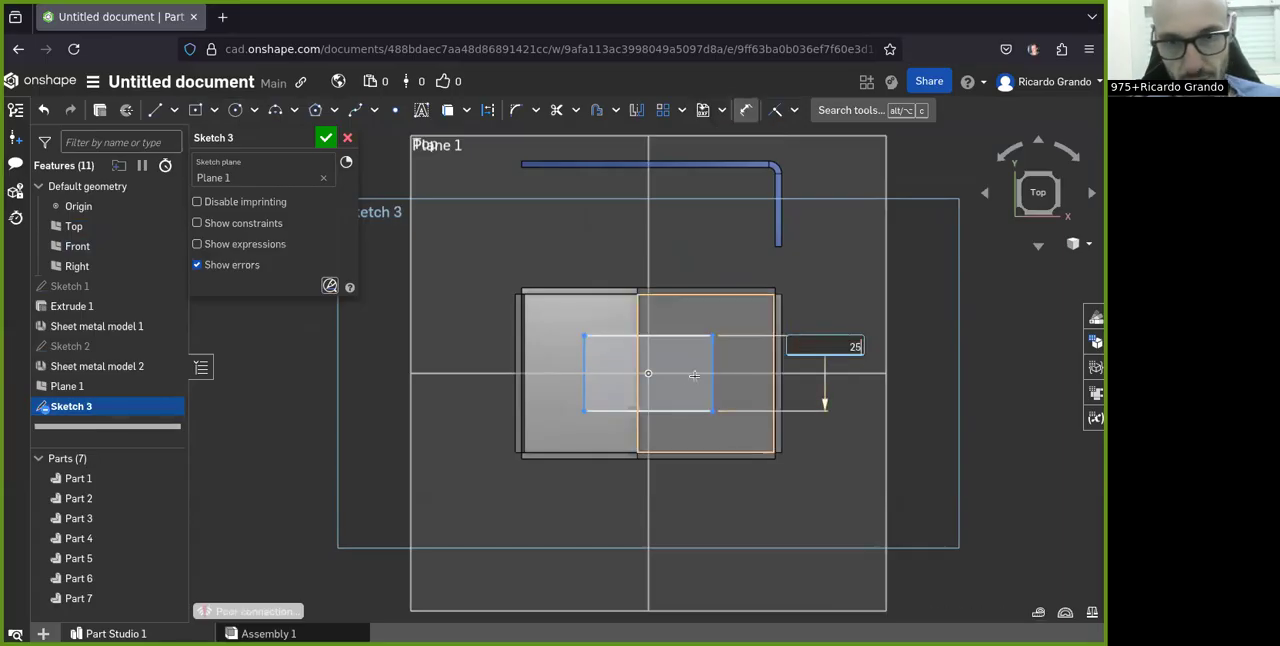
key(Return)
click(614, 411)
click(636, 515)
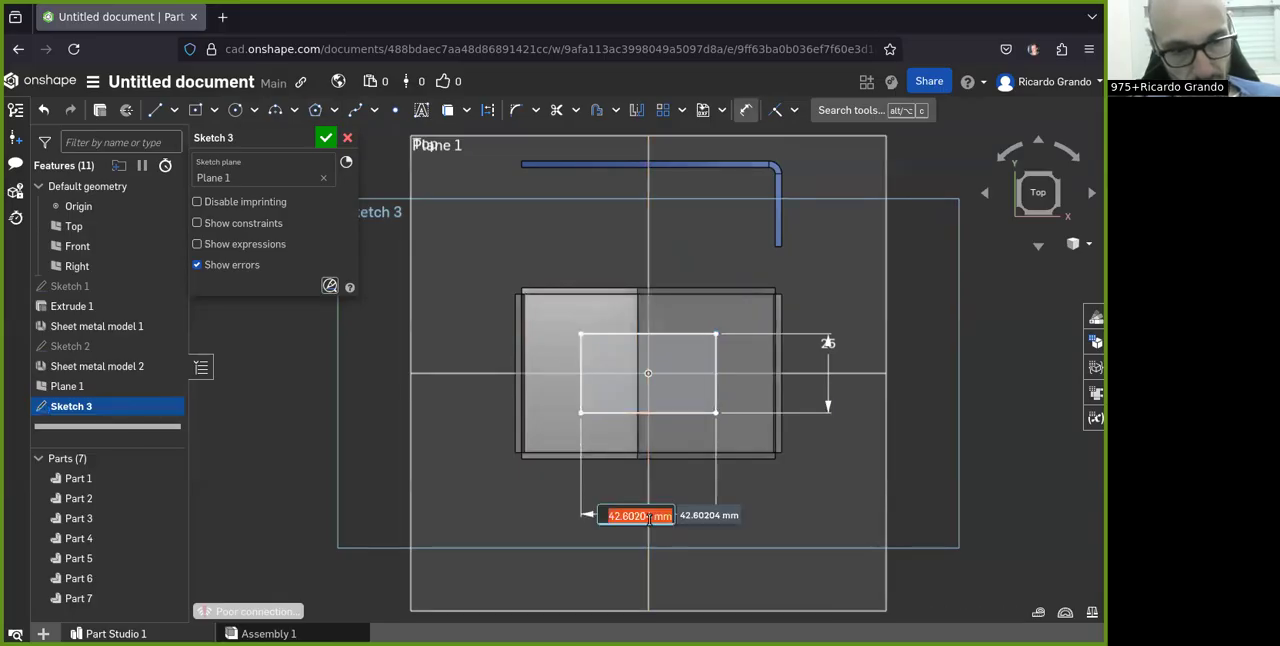
key(Return)
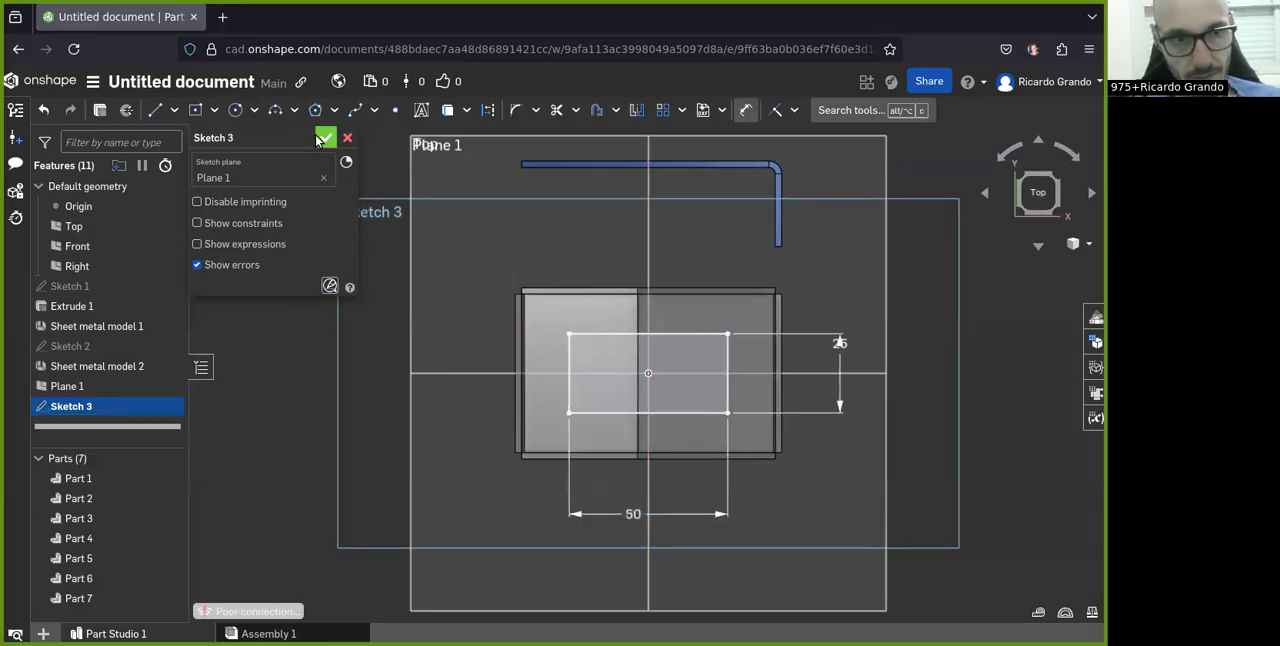
click(326, 137)
Step: Start another sheet metal model in Extrude mode, using the front long edge of the 50 mm rectangle
mouse_move(450, 575)
right_down()
mouse_move(455, 533)
mouse_move(418, 495)
mouse_move(461, 463)
mouse_move(418, 505)
mouse_move(430, 549)
mouse_move(722, 289)
mouse_move(860, 133)
right_up()
click(869, 110)
click(875, 134)
right_drag(718, 435, 535, 444)
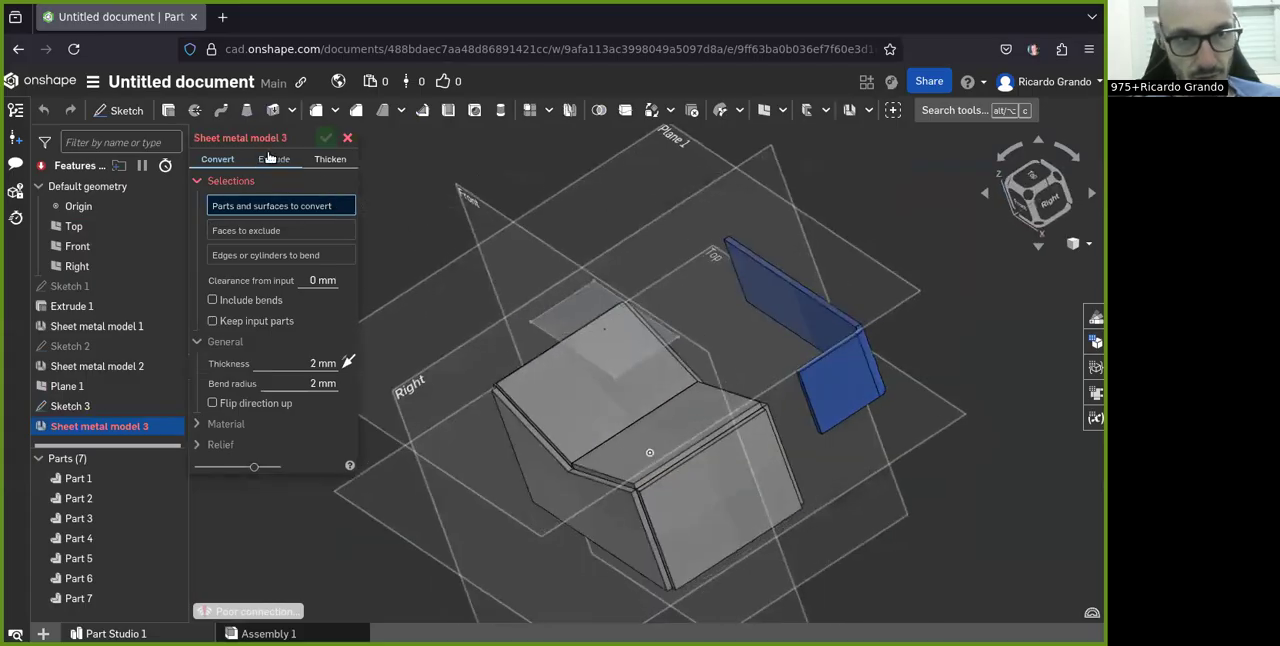
click(269, 157)
scroll(718, 428, up, 3)
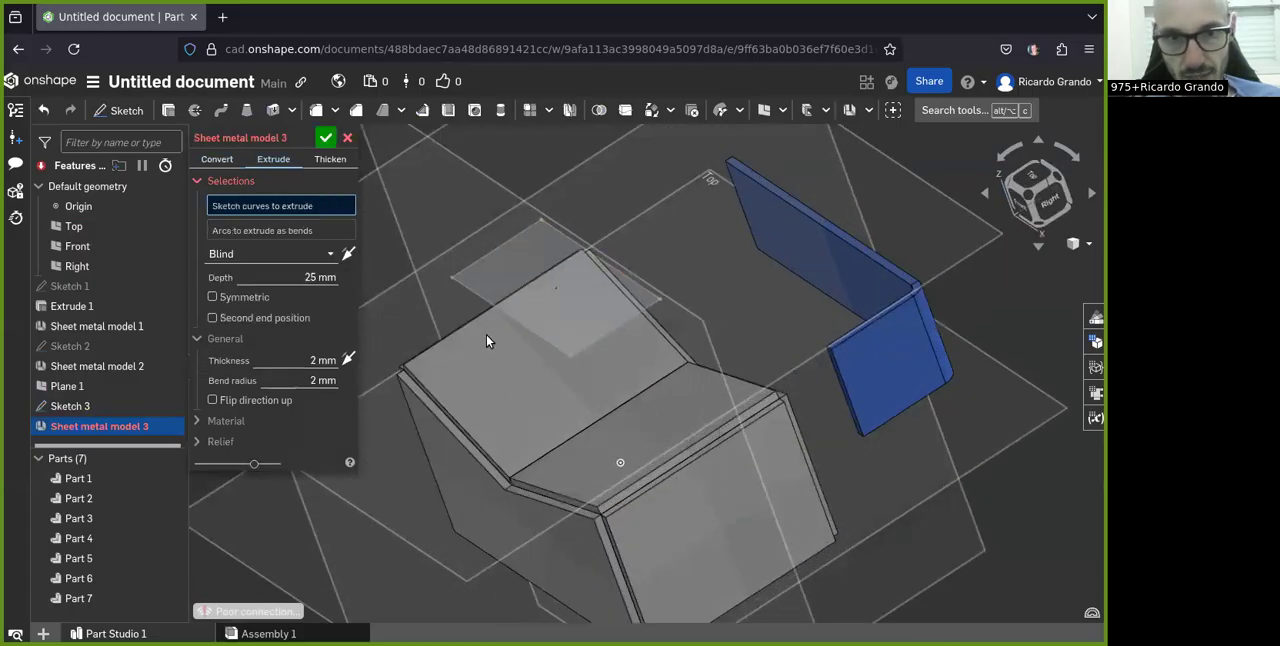
click(511, 318)
right_drag(482, 346, 522, 350)
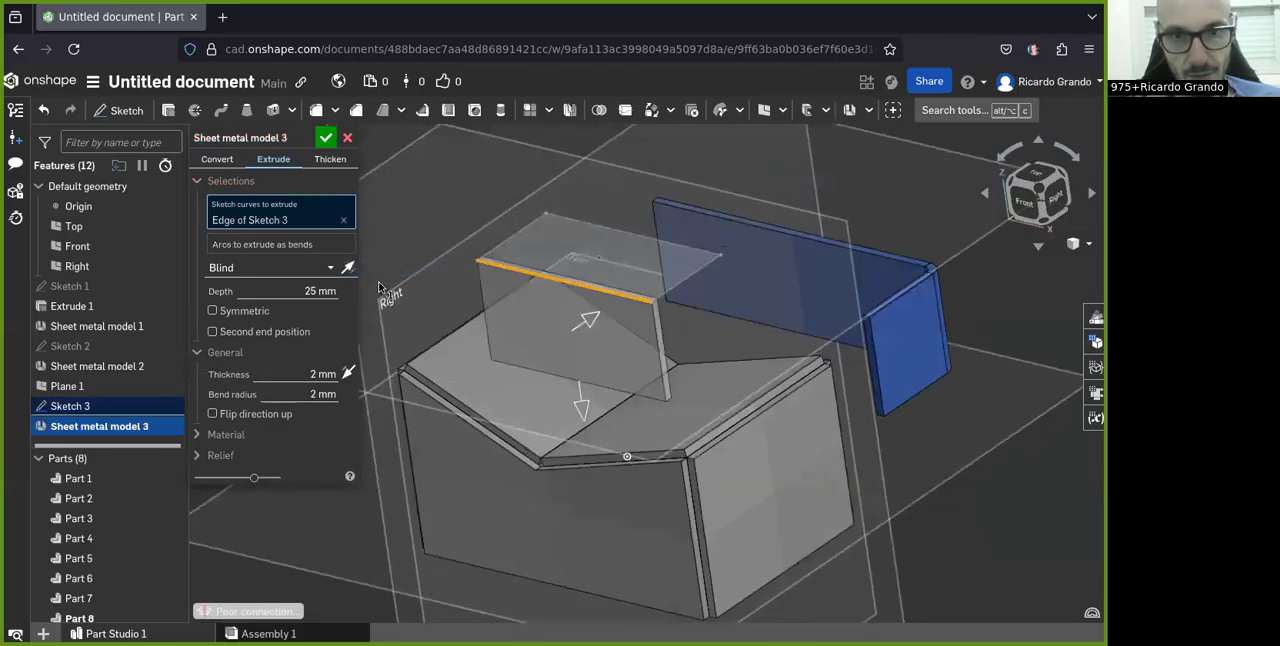
Step: Change the extrusion's end condition to Up to face, ending on the right-hand sloped face of the V-topped box
click(316, 272)
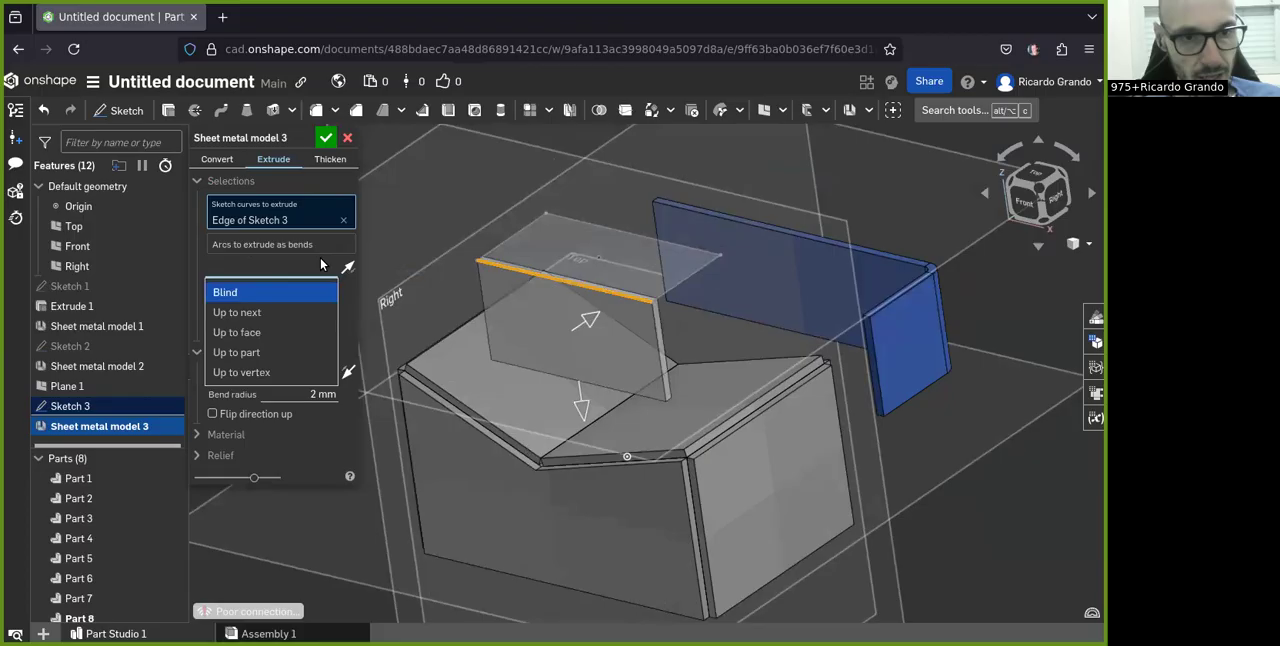
click(236, 335)
scroll(562, 340, up, 2)
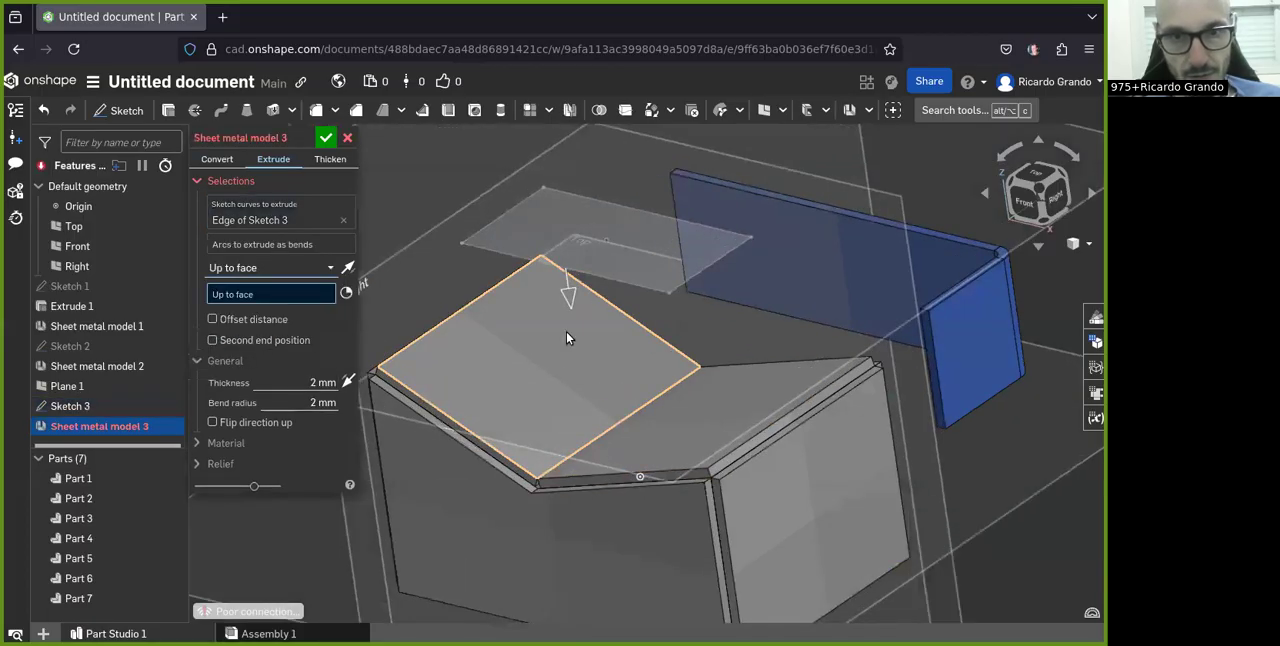
click(652, 459)
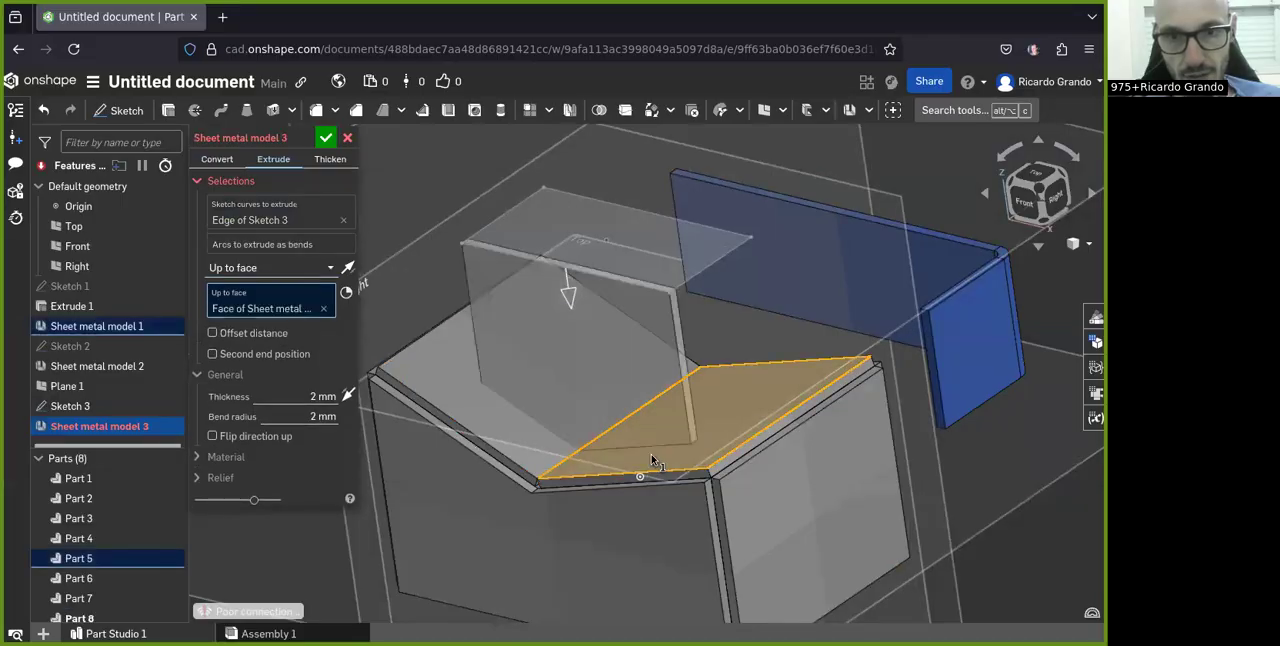
right_drag(541, 445, 640, 422)
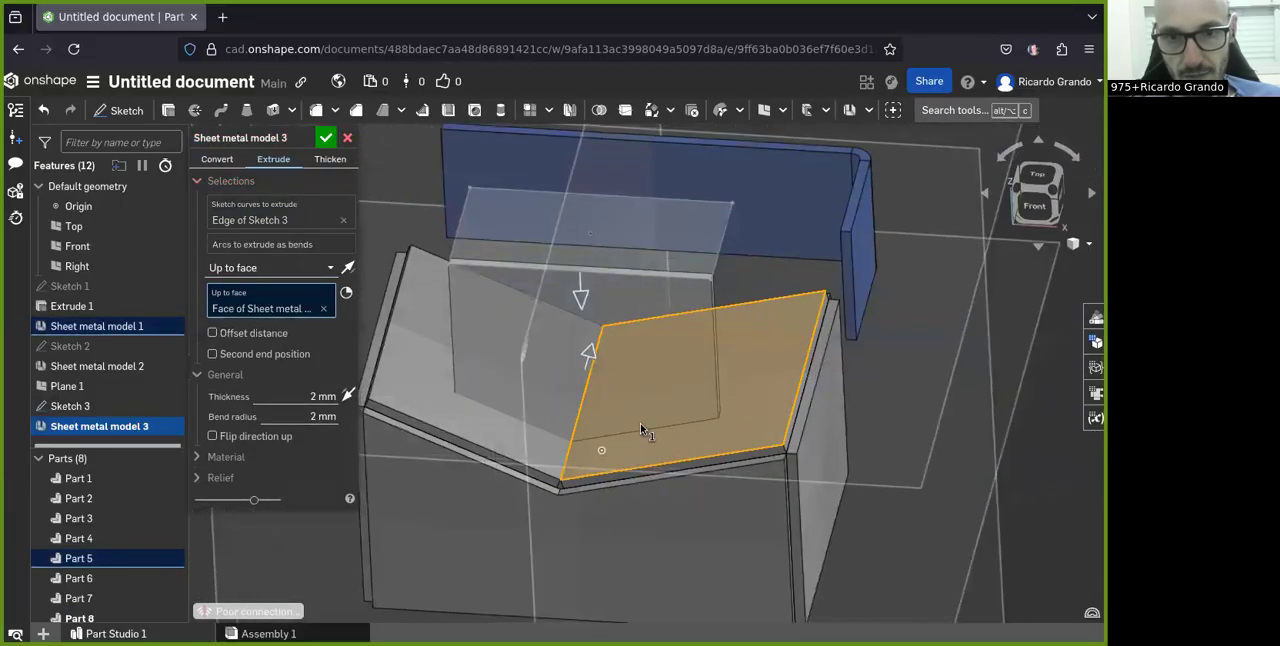
Step: Try the left-hand sloped face as the extrusion's limit, and switch back to the right-hand sloped face
right_drag(688, 478, 590, 457)
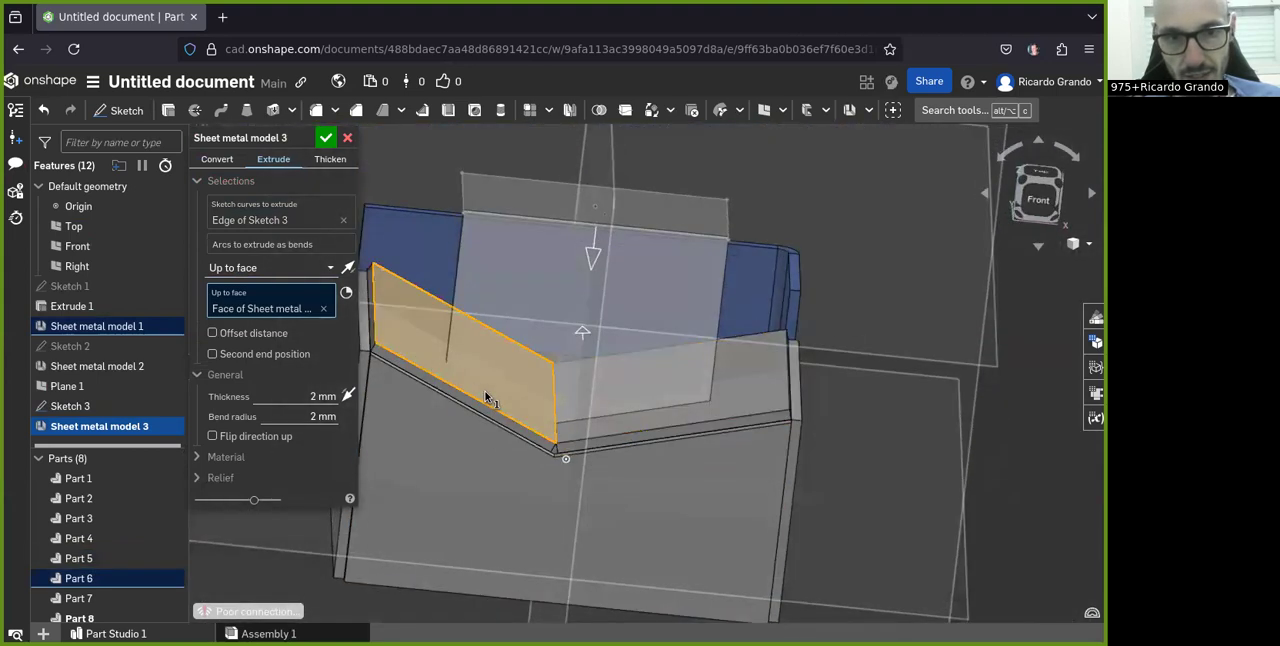
right_drag(622, 407, 546, 450)
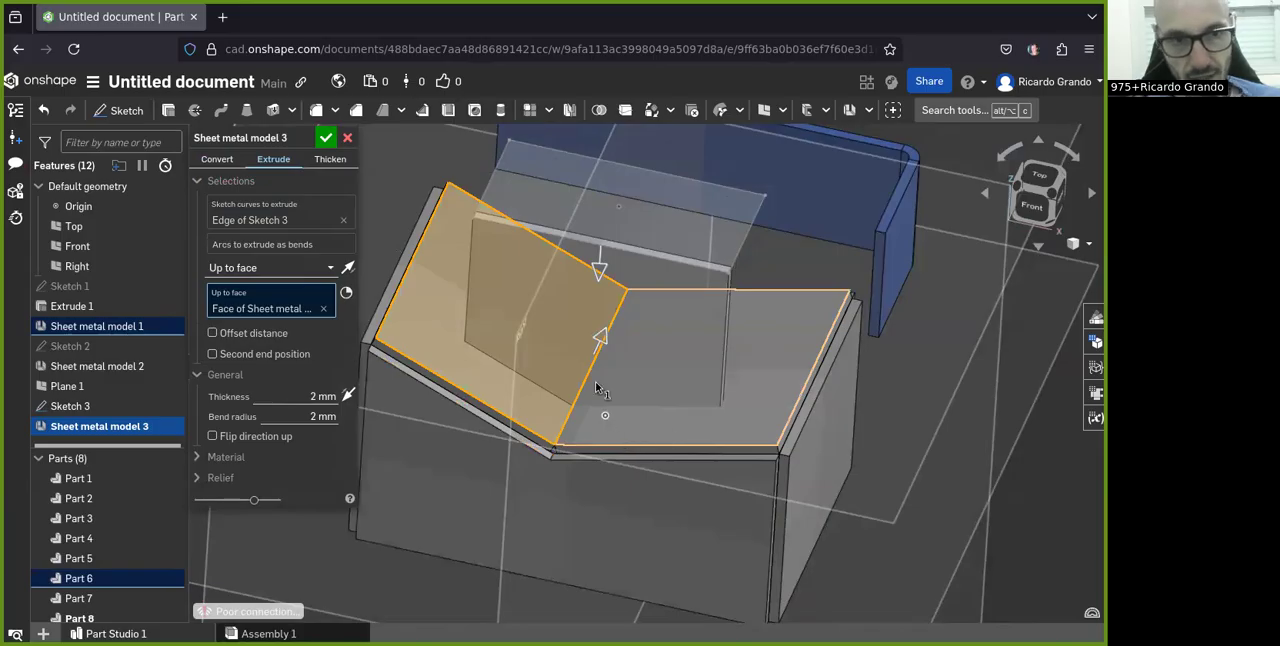
click(675, 430)
right_click(477, 369)
key(Escape)
right_drag(478, 364, 570, 387)
scroll(650, 386, up, 3)
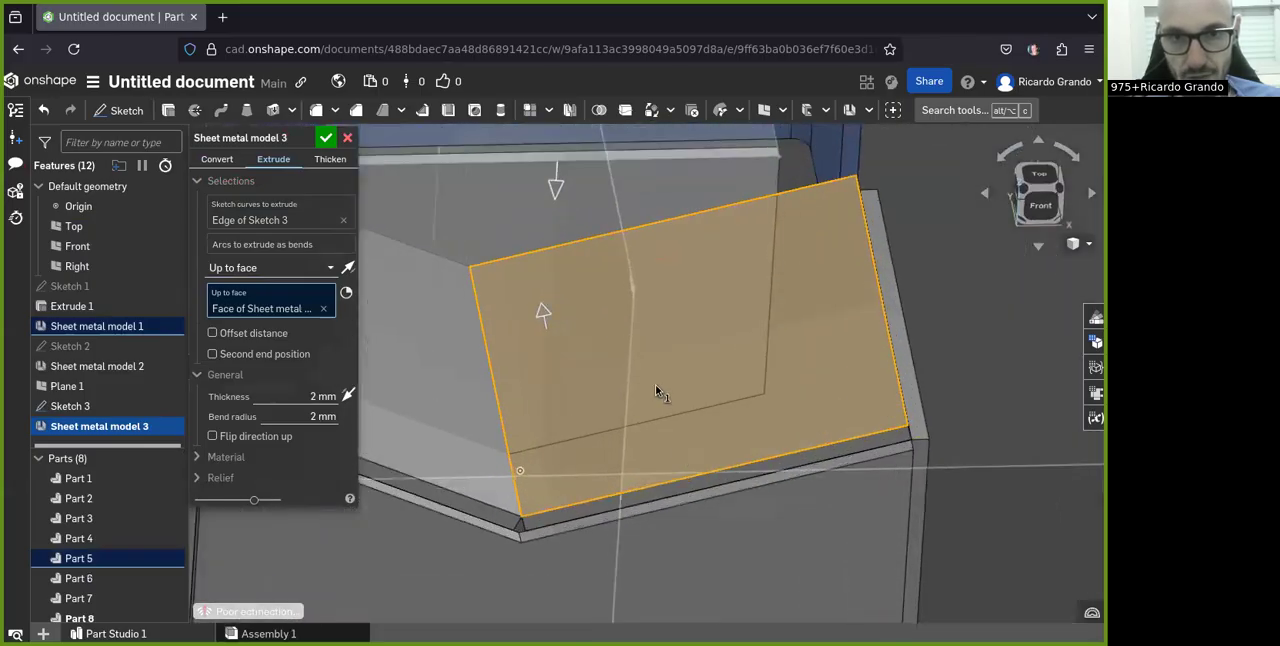
Step: Try adding the left-hand short edge of the 50 mm rectangle to the sketch curves to extrude
scroll(800, 410, down, 3)
right_drag(749, 421, 562, 432)
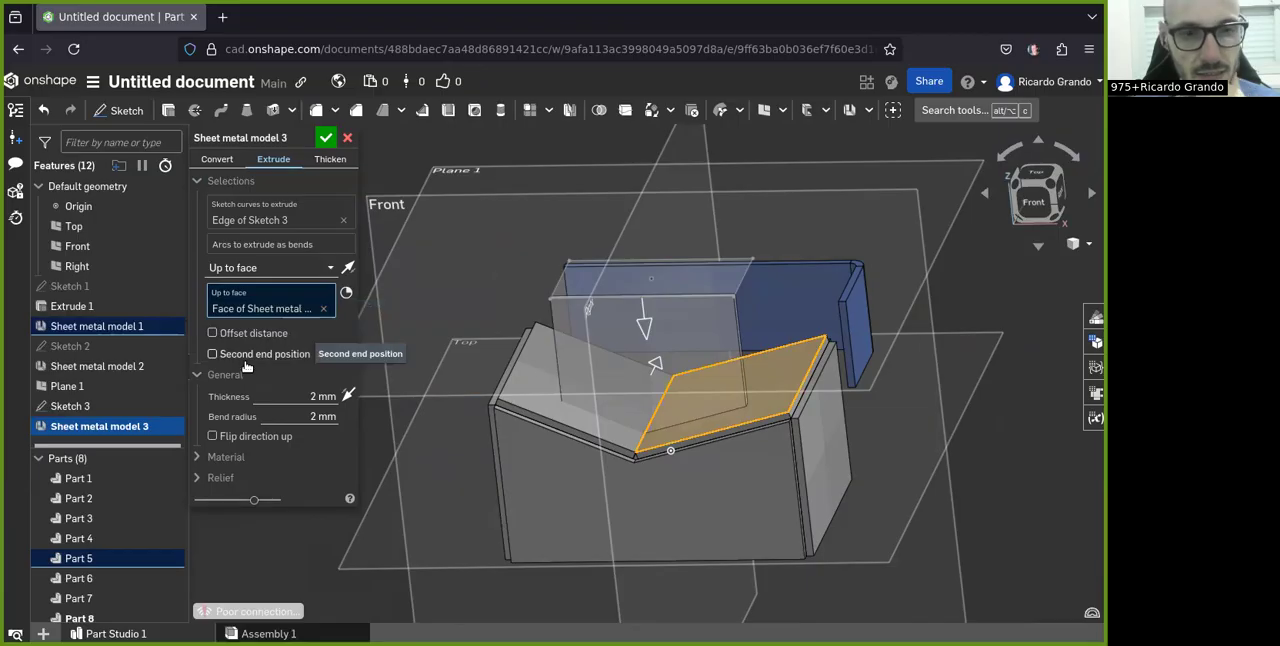
right_drag(497, 389, 531, 396)
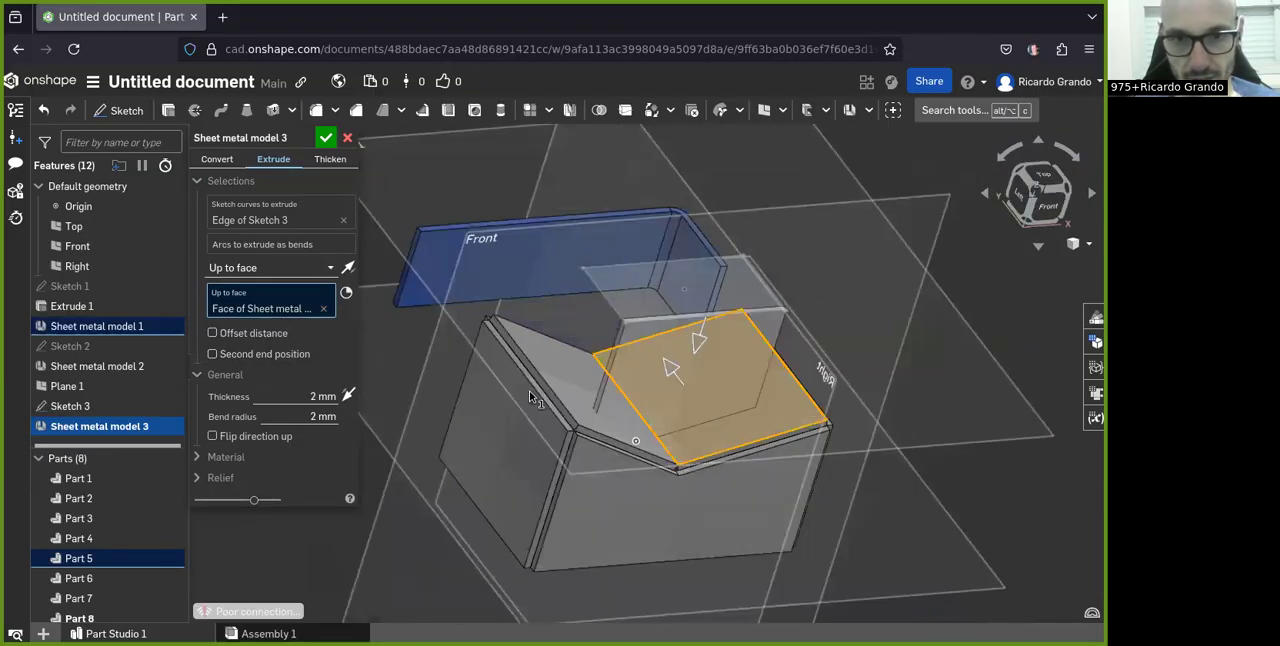
click(258, 218)
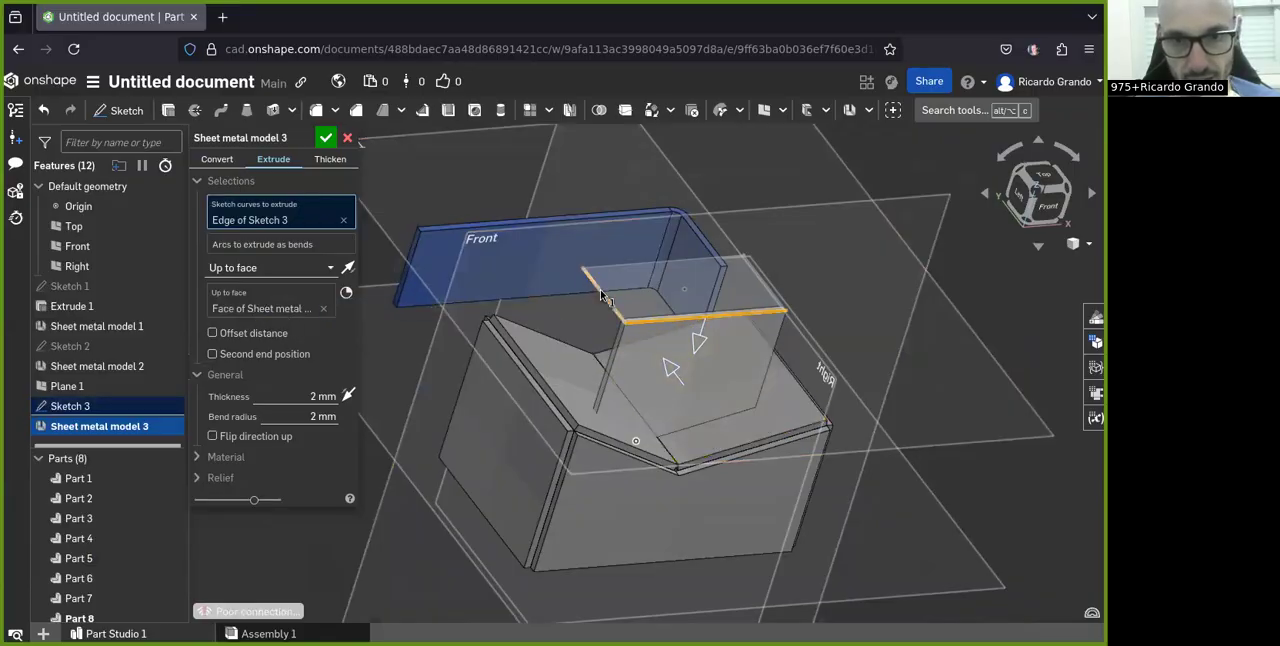
click(601, 296)
right_drag(665, 426, 625, 440)
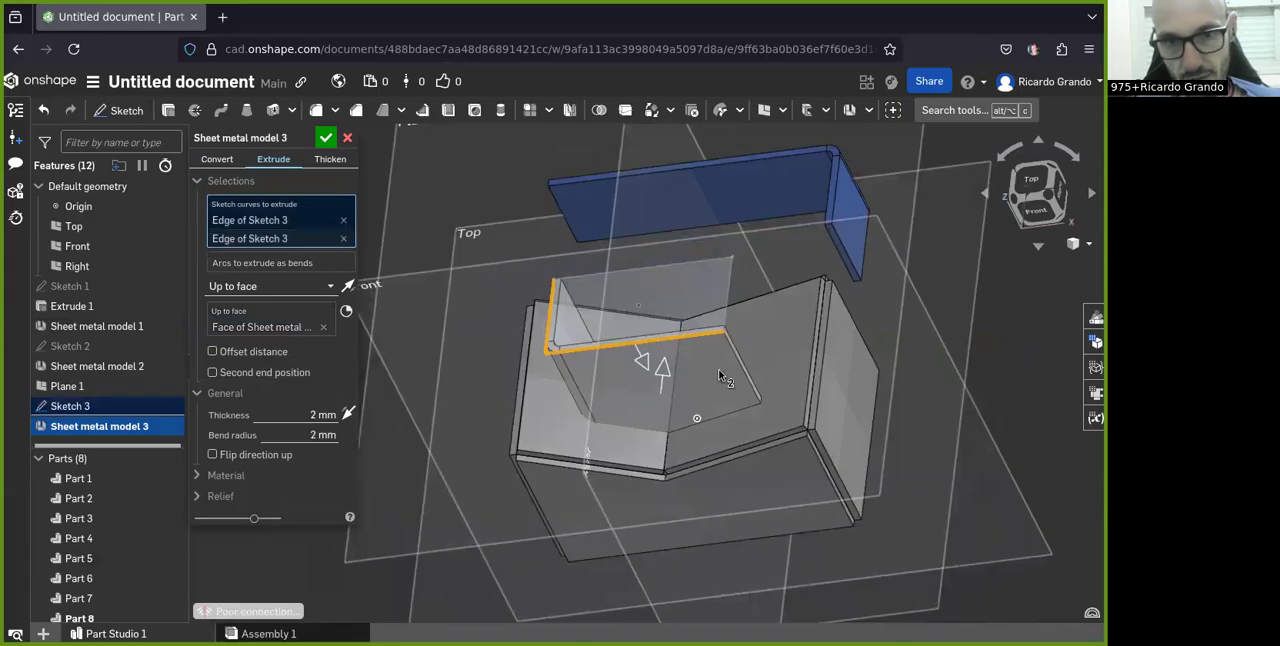
Step: Extrude the rectangle's right-hand short edge together with the front long edge, and accept the sheet metal model
click(731, 294)
mouse_move(763, 428)
right_down()
mouse_move(732, 451)
mouse_move(734, 438)
right_up()
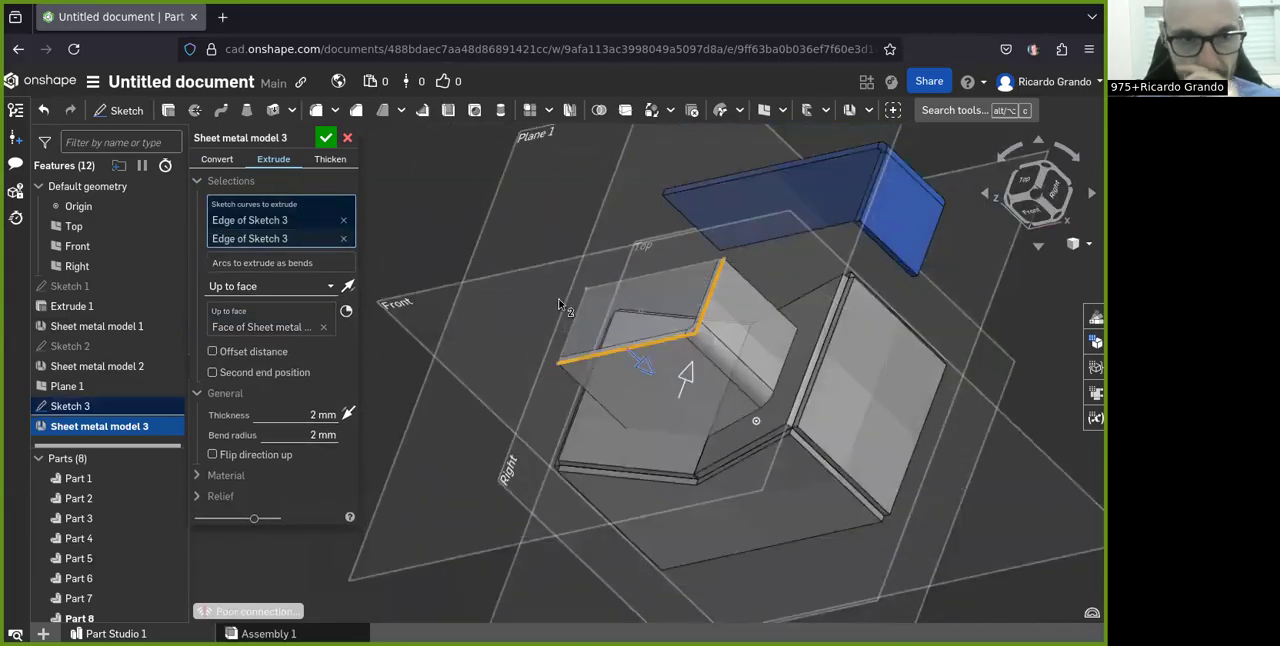
click(326, 136)
Step: Sketch a rectangle about 59 by 19 mm on Plane 1, centred on the Right plane between the blue bracket and the box
right_drag(577, 437, 632, 462)
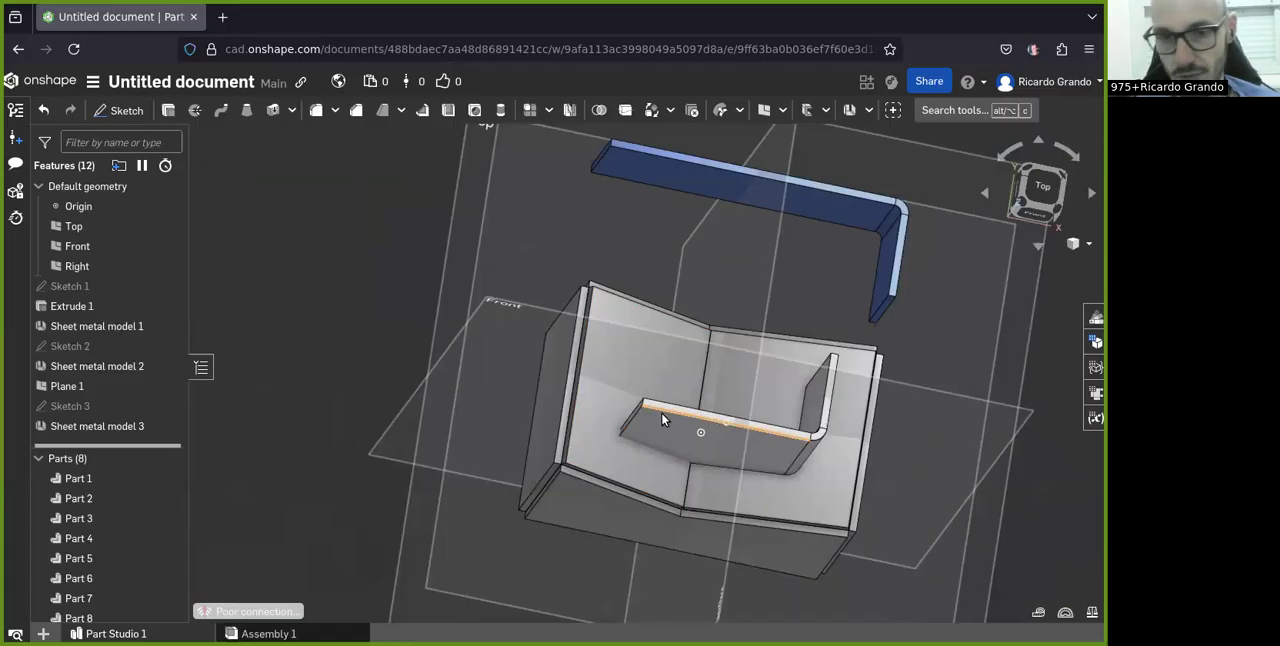
right_drag(694, 430, 678, 412)
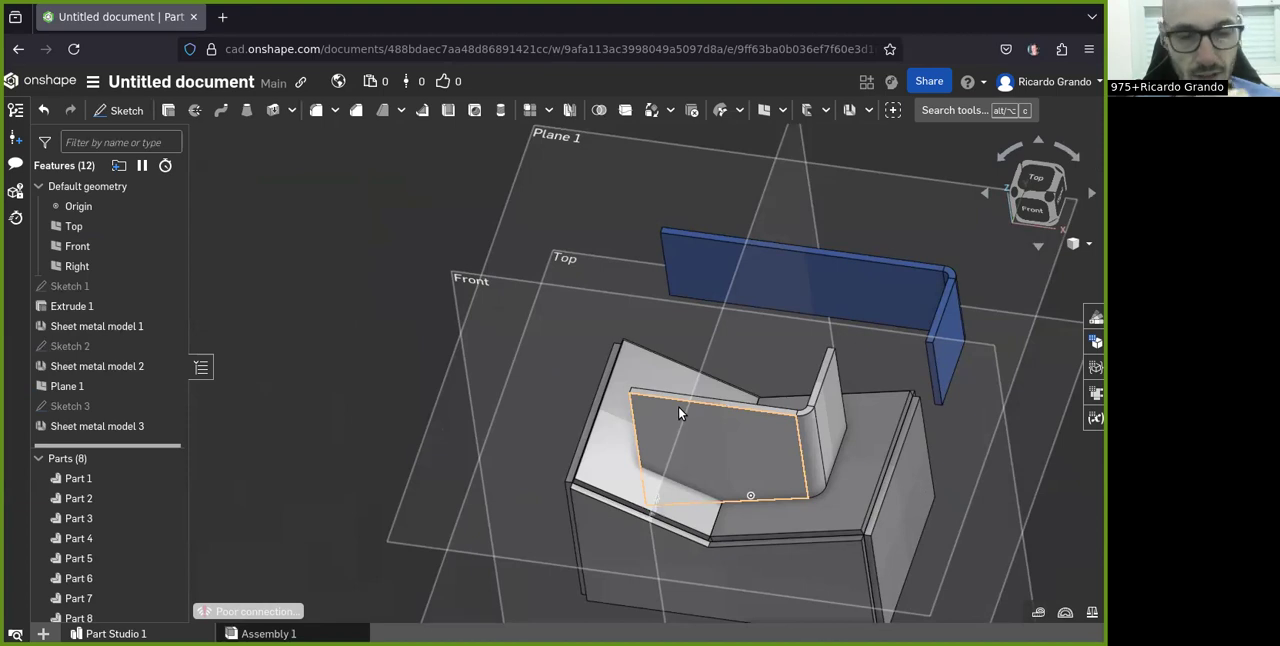
right_drag(689, 347, 718, 349)
right_drag(695, 277, 653, 252)
scroll(522, 229, down, 4)
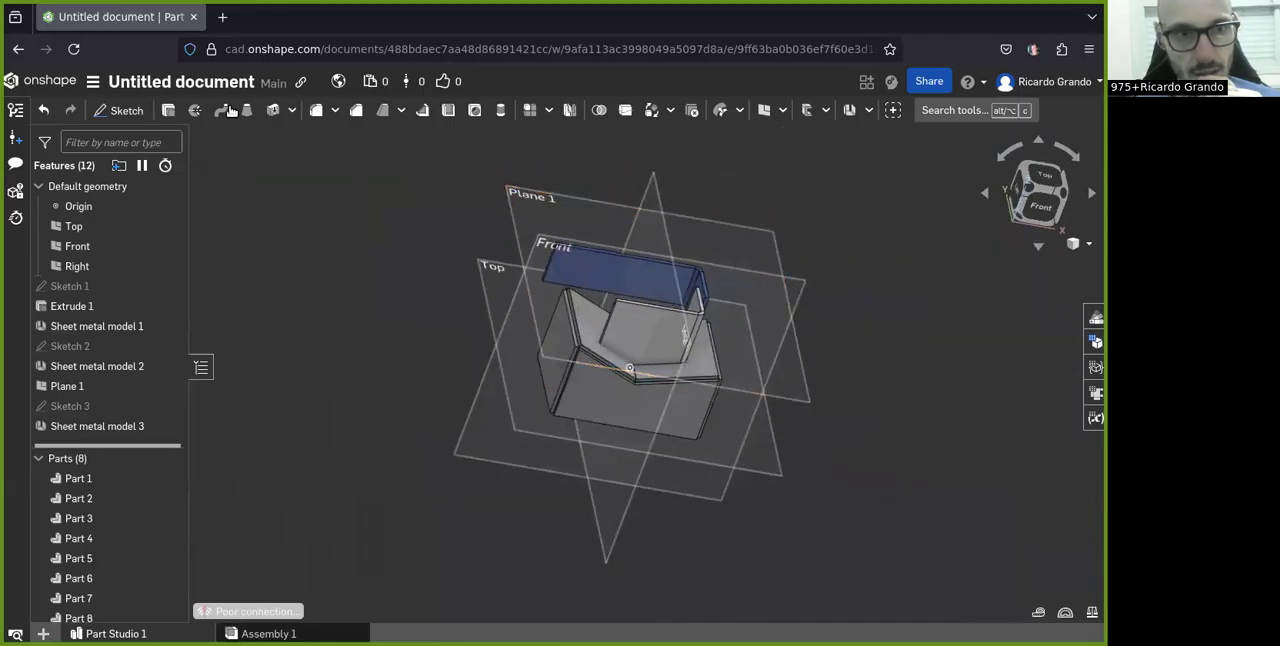
click(507, 195)
click(119, 110)
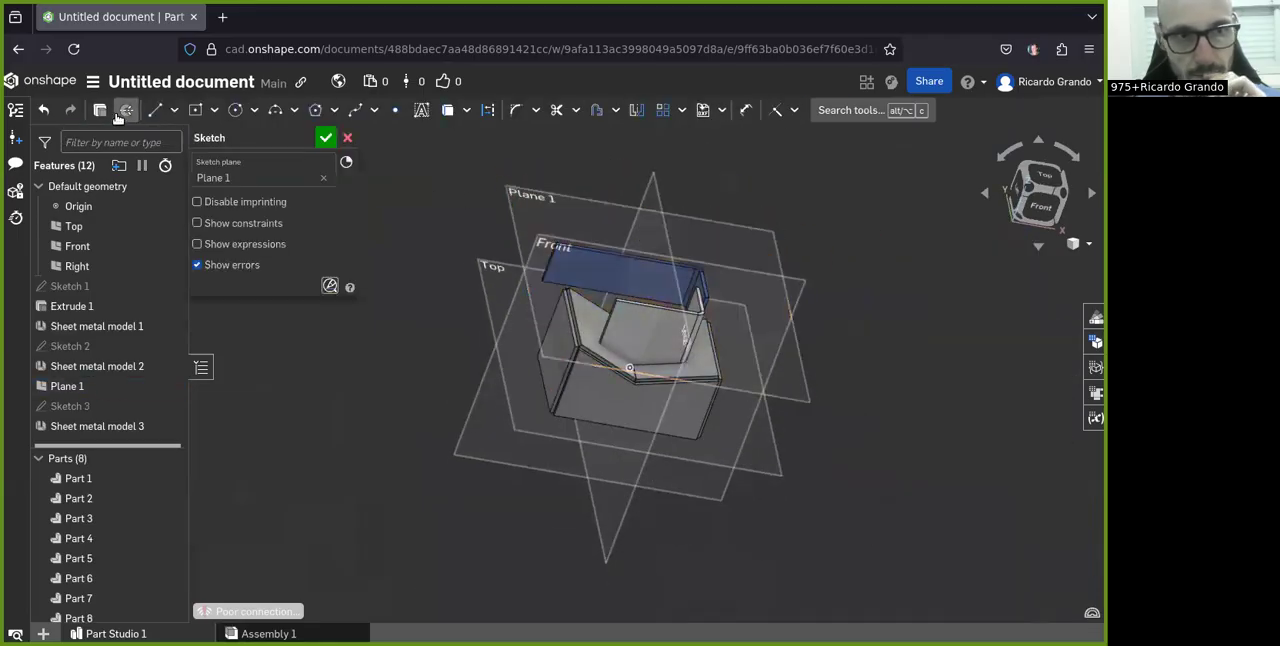
click(1038, 178)
scroll(697, 499, down, 2)
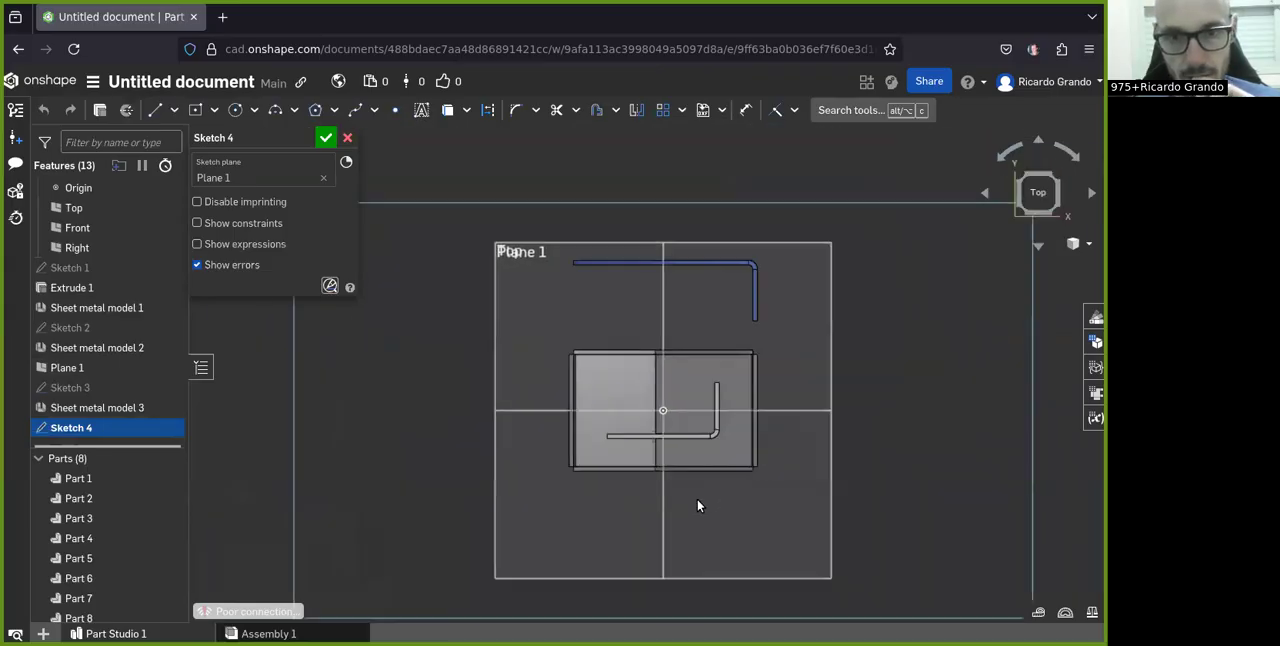
scroll(696, 262, up, 2)
click(193, 110)
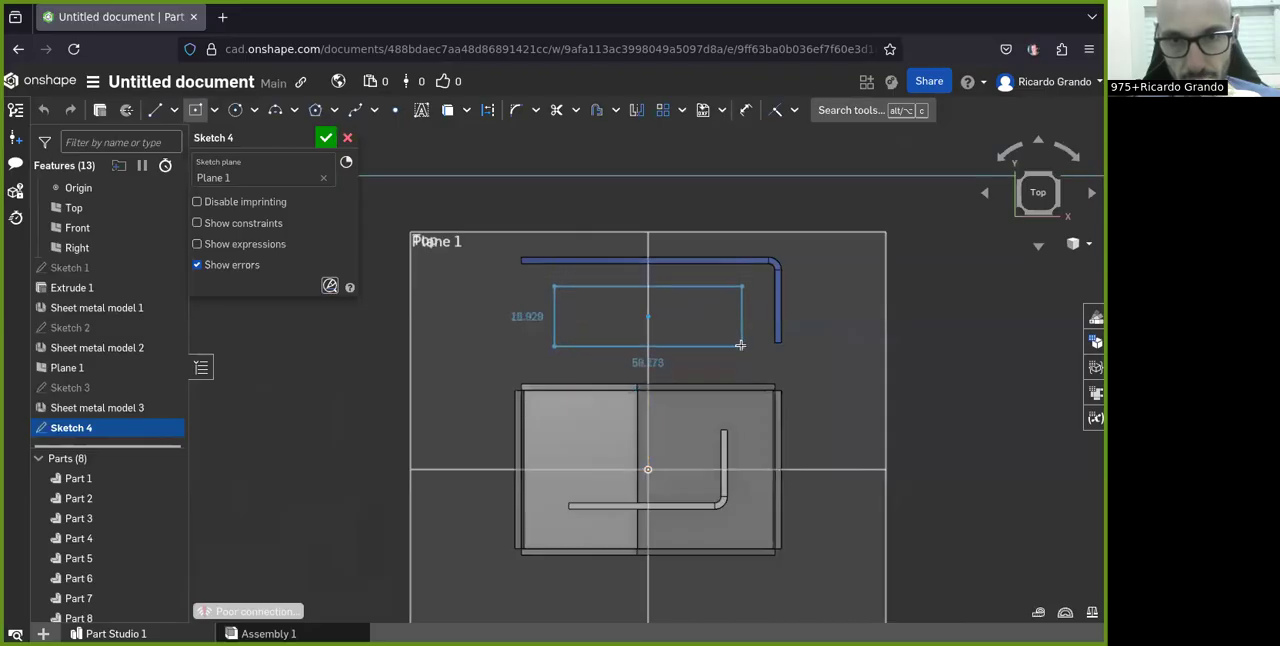
Step: Dimension the new rectangle with a height of 20 mm and a length of 60 mm
click(746, 113)
click(776, 323)
click(841, 317)
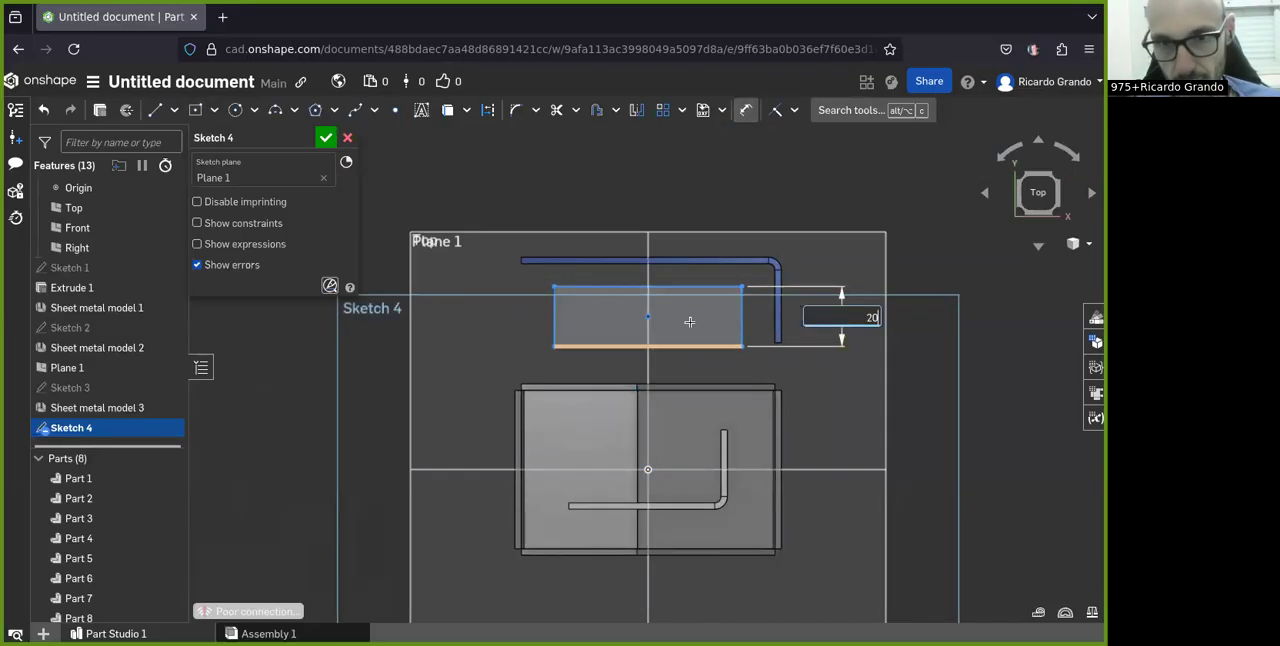
text(20)
key(Return)
click(664, 276)
click(680, 183)
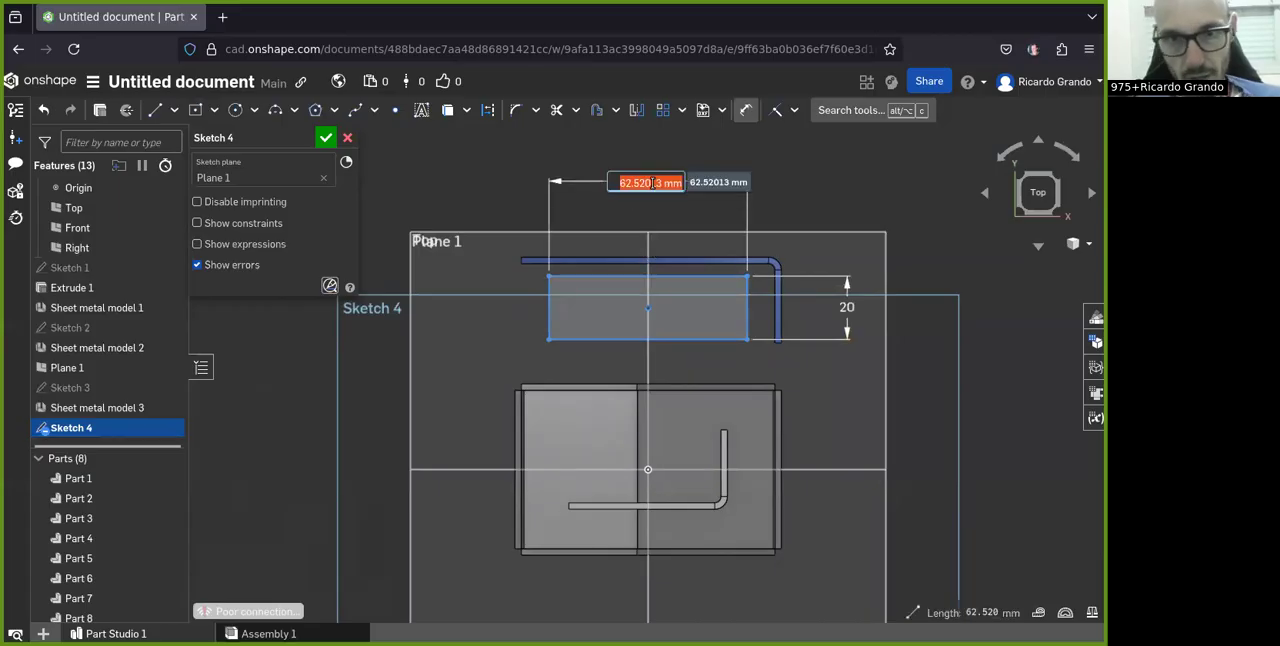
key(Return)
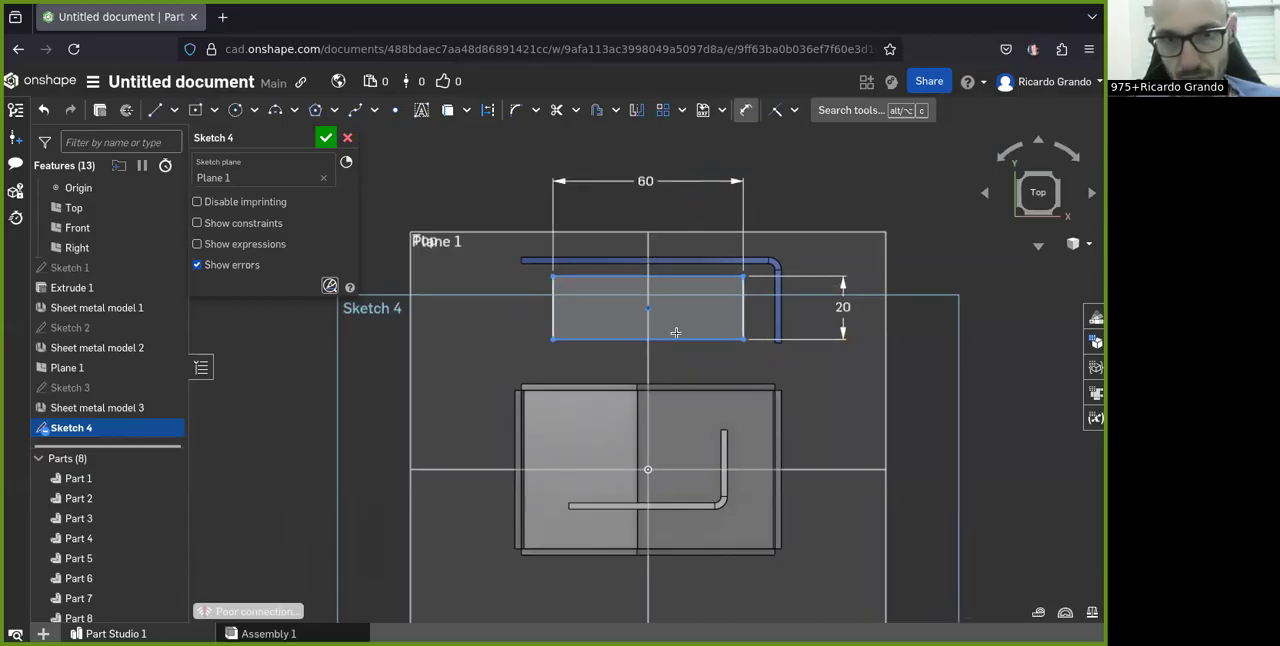
Step: Dimension the rectangle's rear long edge at 60 mm from the Front plane, and accept the sketch
click(472, 469)
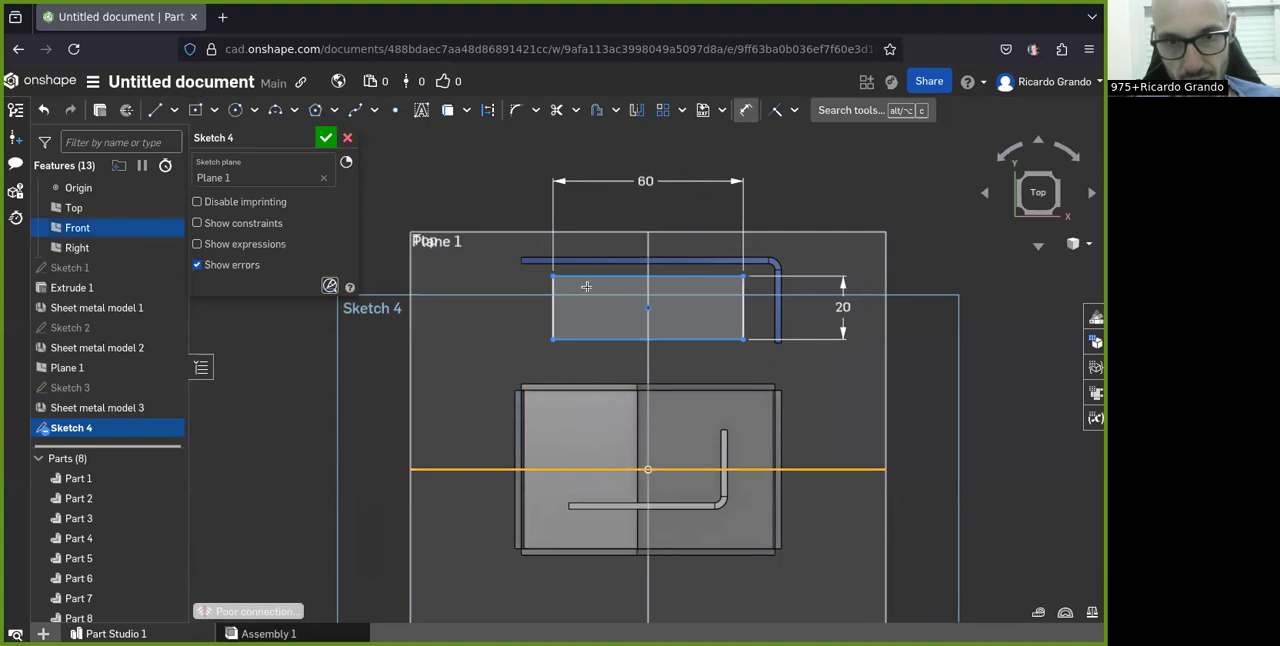
click(583, 273)
click(463, 342)
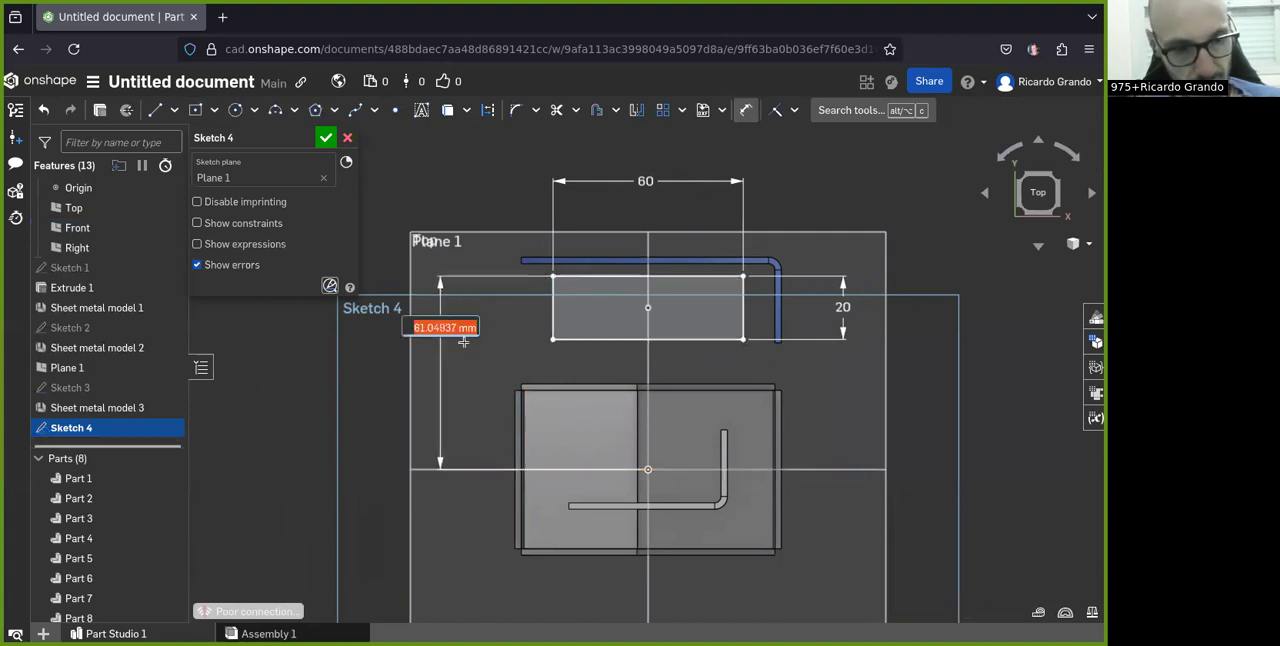
key(Return)
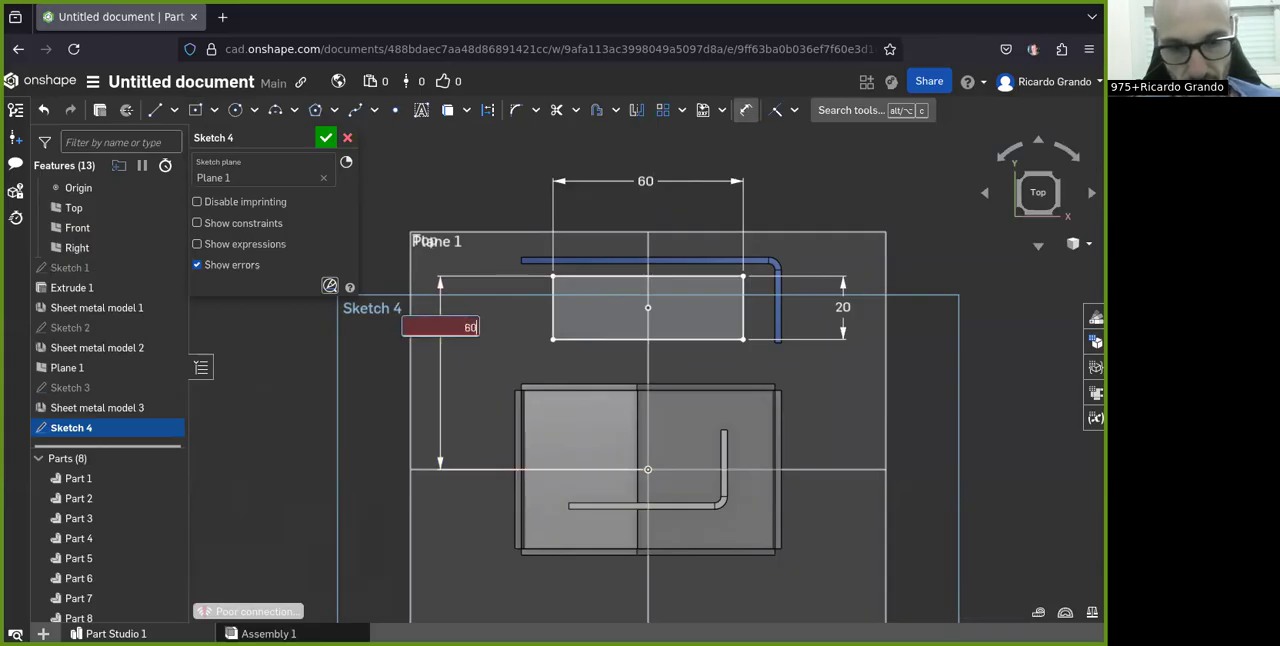
click(326, 137)
Step: Extrude both short edges and the front long edge of the 60 mm rectangle as a new blind surface, 25 mm deep
mouse_move(540, 430)
right_down()
mouse_move(659, 411)
mouse_move(562, 437)
mouse_move(720, 348)
mouse_move(534, 386)
mouse_move(603, 402)
mouse_move(518, 312)
right_up()
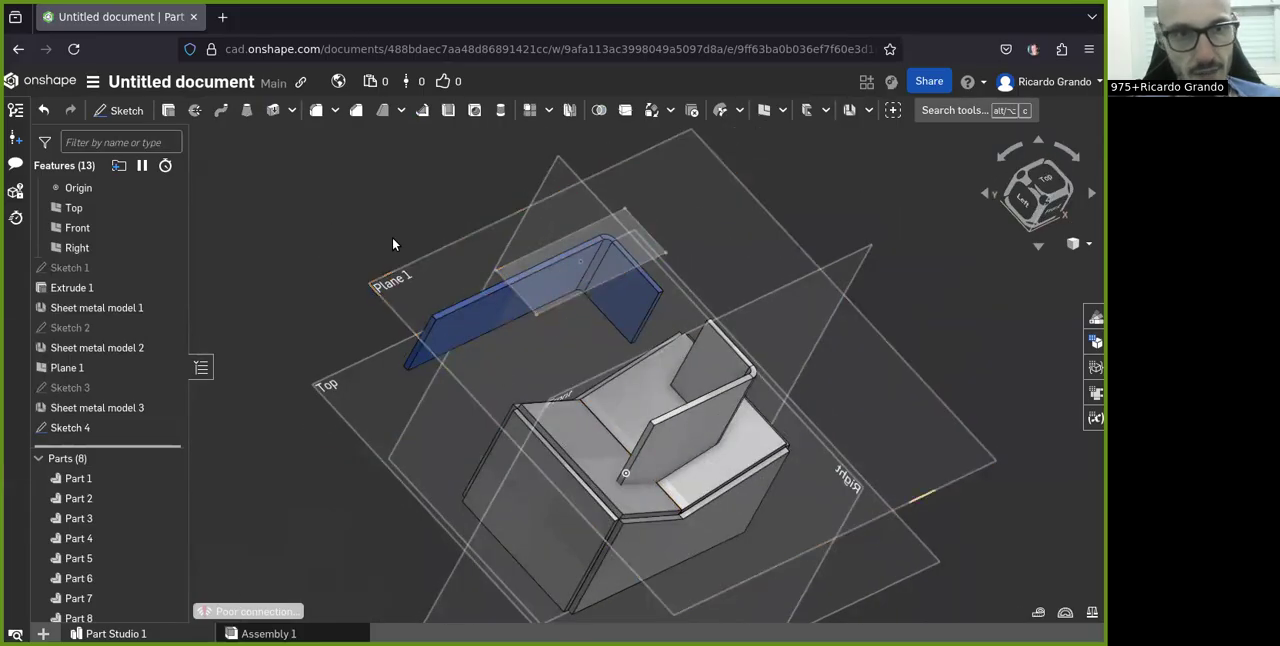
click(195, 110)
scroll(514, 310, down, 2)
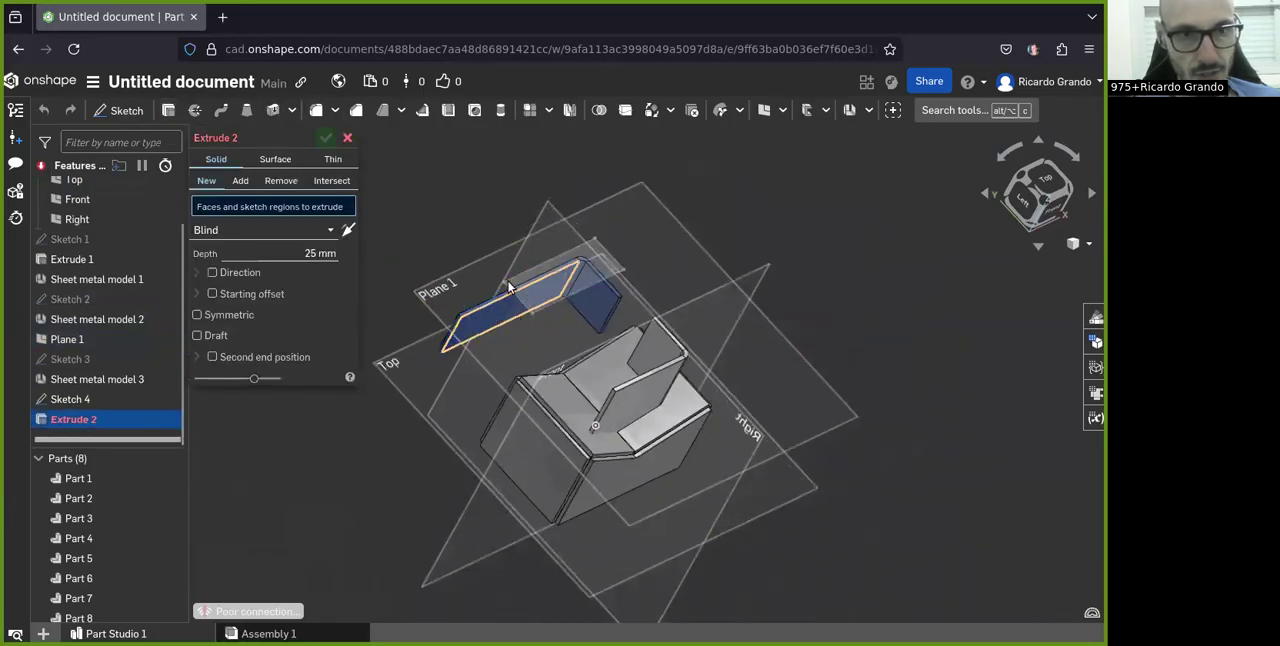
scroll(446, 255, up, 3)
click(275, 159)
right_drag(600, 330, 627, 288)
click(595, 251)
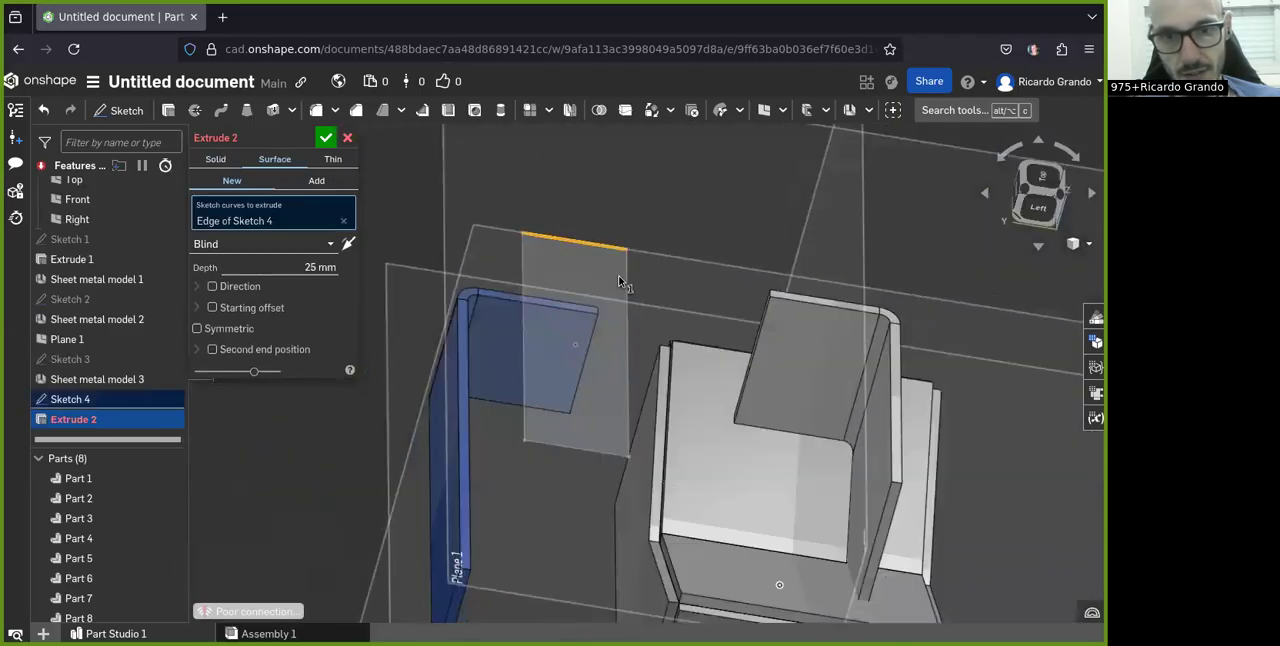
click(628, 430)
click(590, 455)
mouse_move(590, 457)
right_down()
mouse_move(563, 419)
mouse_move(600, 420)
mouse_move(585, 435)
mouse_move(540, 304)
right_up()
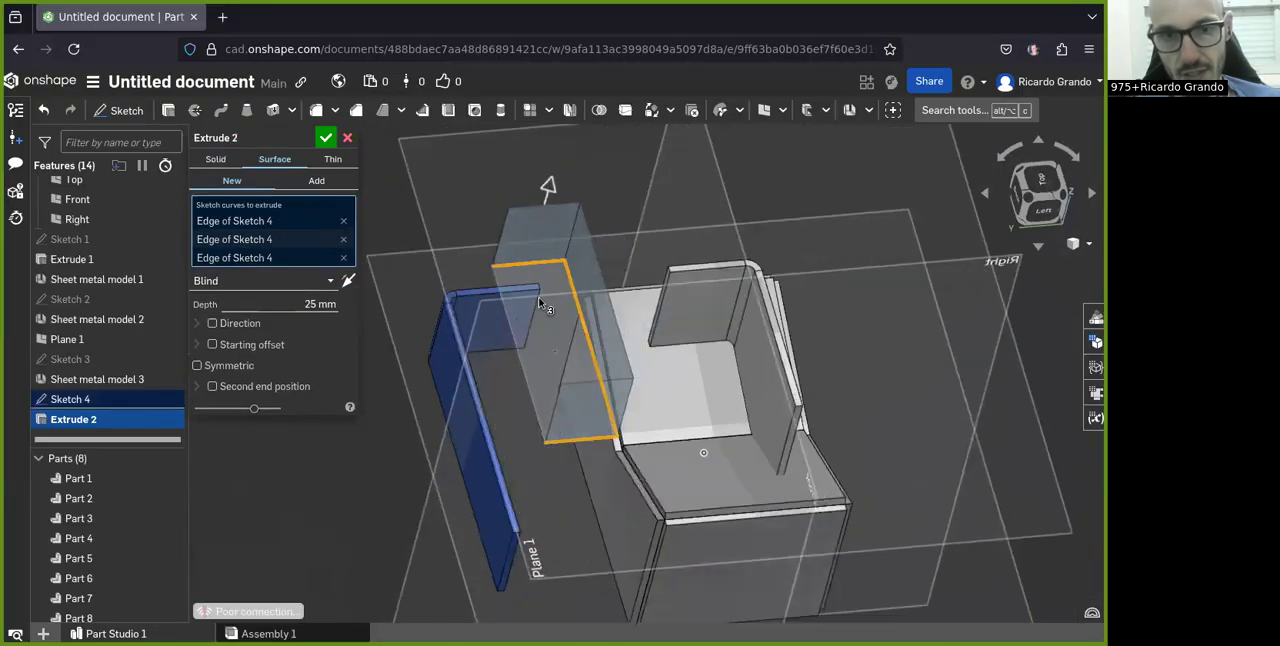
click(326, 138)
Step: Start another sheet metal model in Thicken mode
right_drag(466, 277, 615, 514)
scroll(457, 341, up, 6)
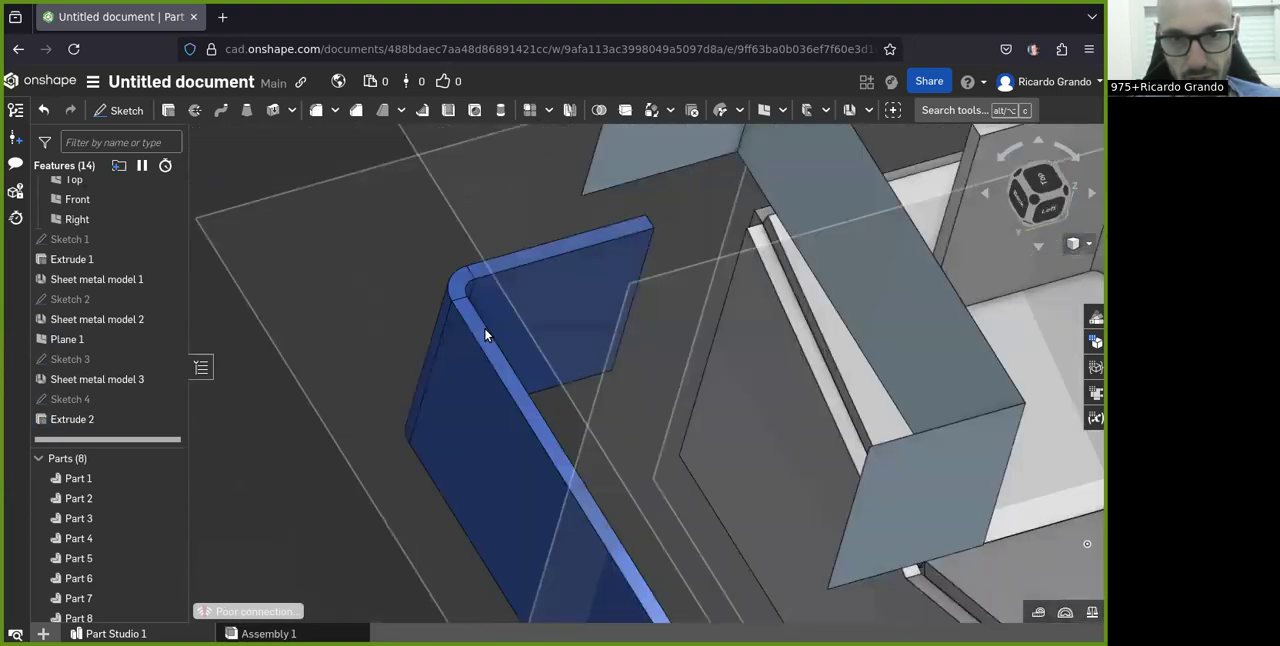
scroll(485, 335, down, 8)
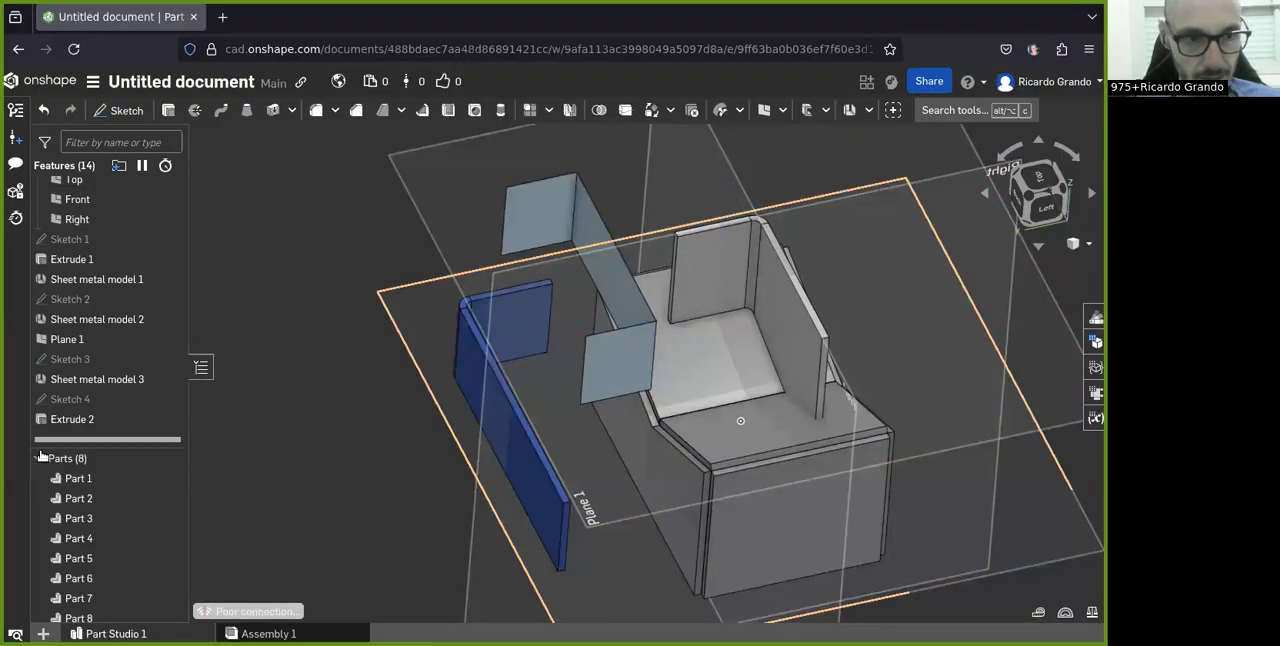
click(68, 421)
click(141, 379)
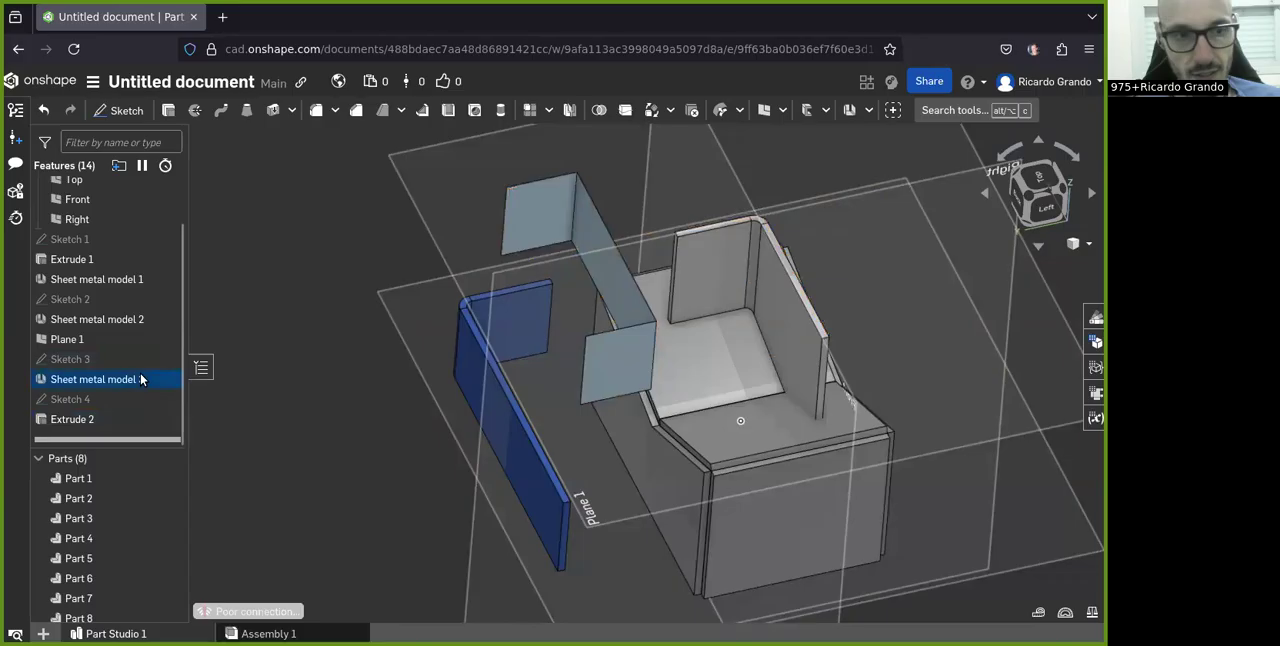
click(868, 110)
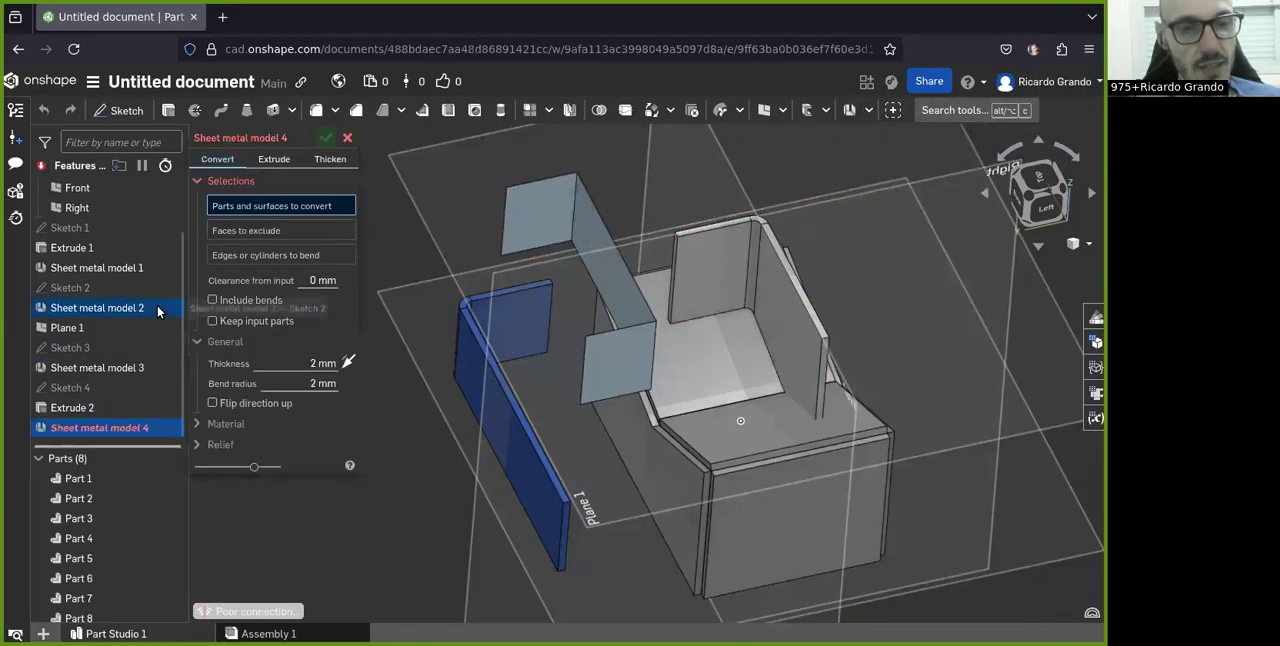
click(318, 161)
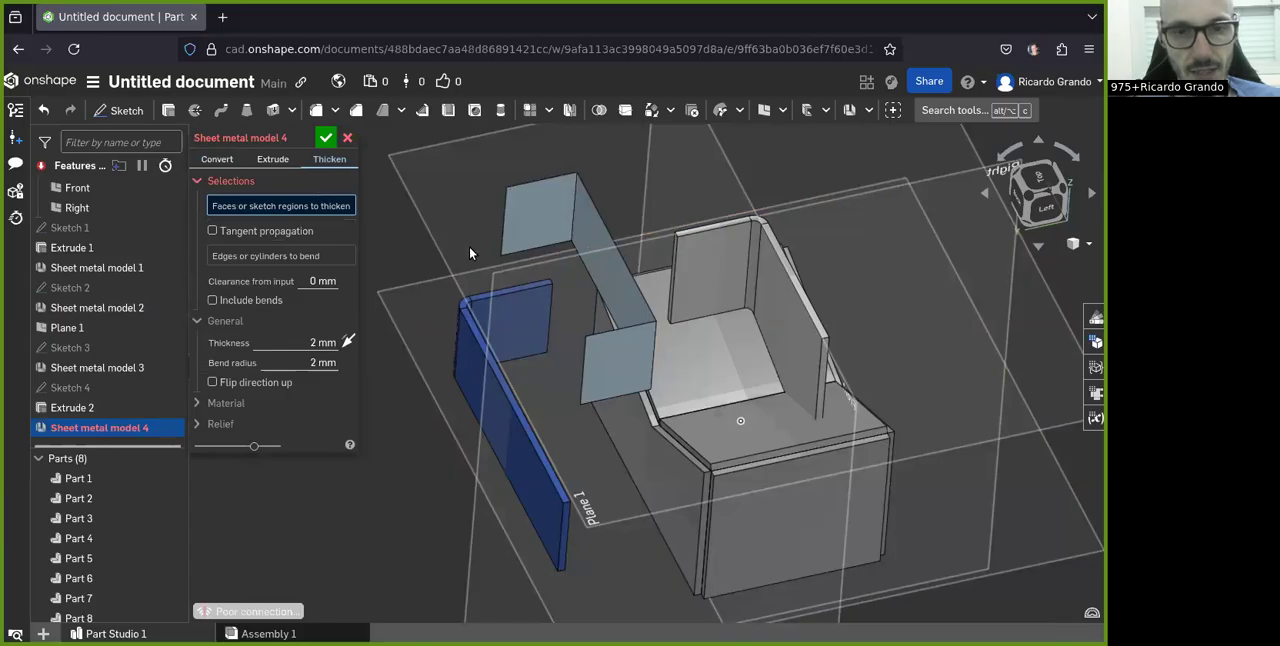
Step: Choose all three faces of the extruded U-shaped surface to thicken, with tangent propagation enabled
scroll(601, 212, up, 2)
scroll(612, 184, down, 3)
scroll(612, 187, up, 3)
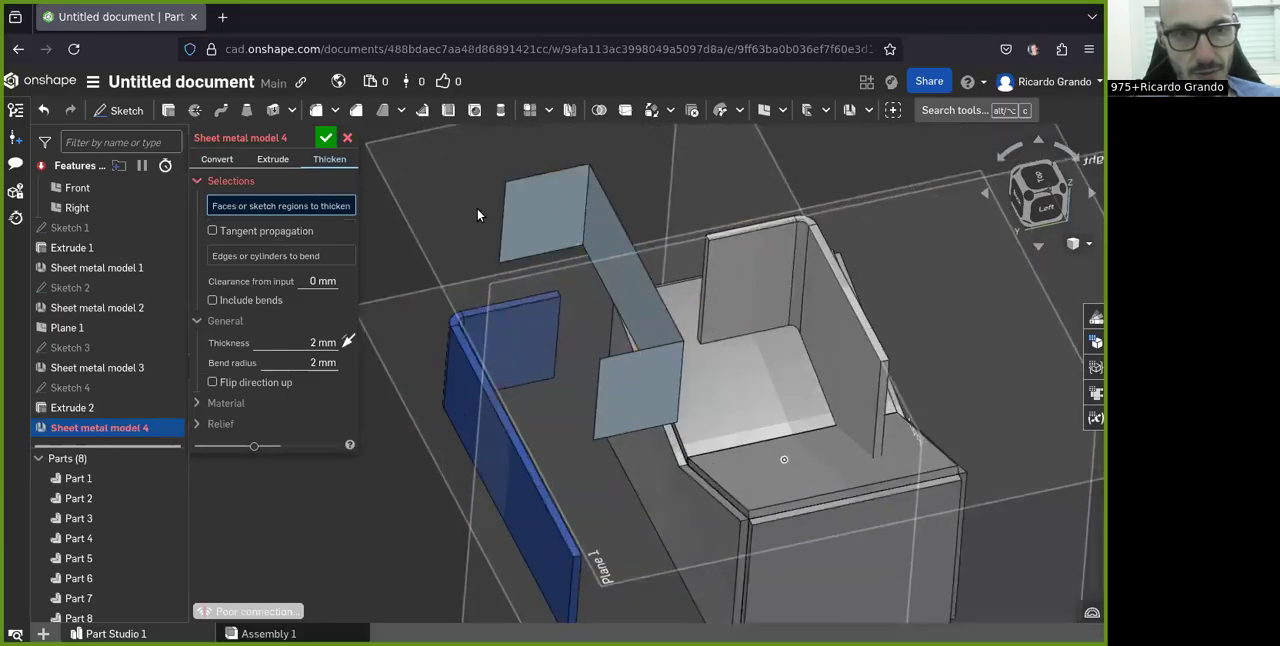
click(592, 236)
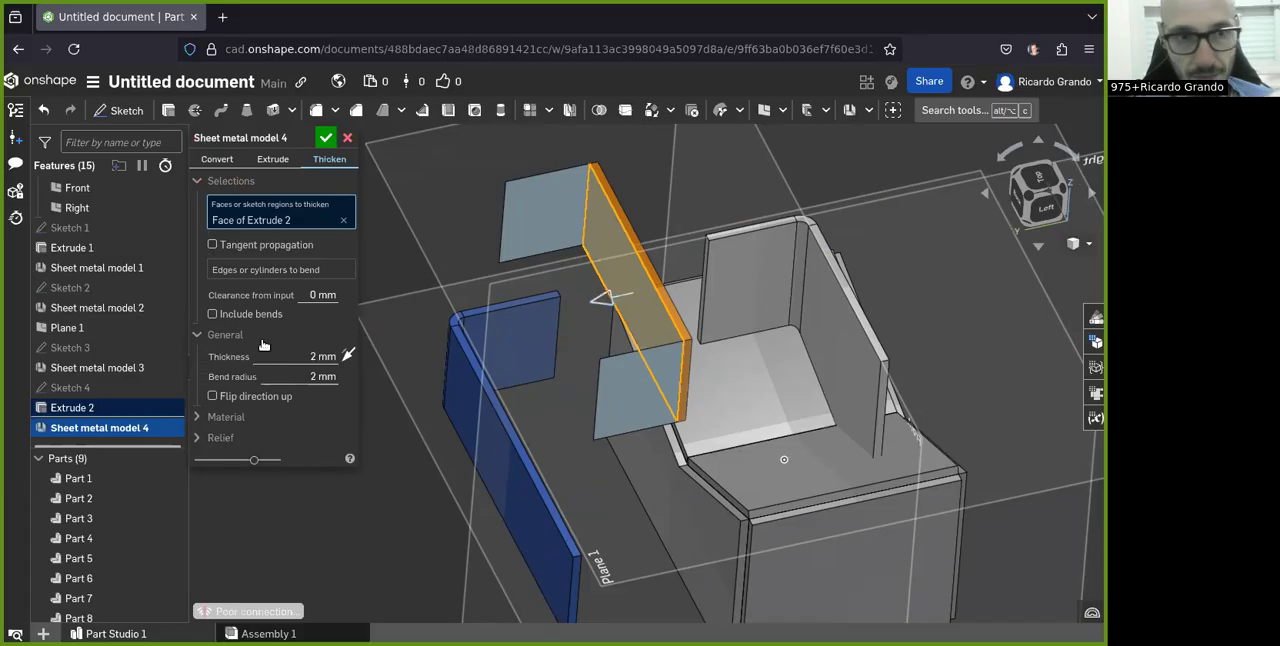
click(212, 244)
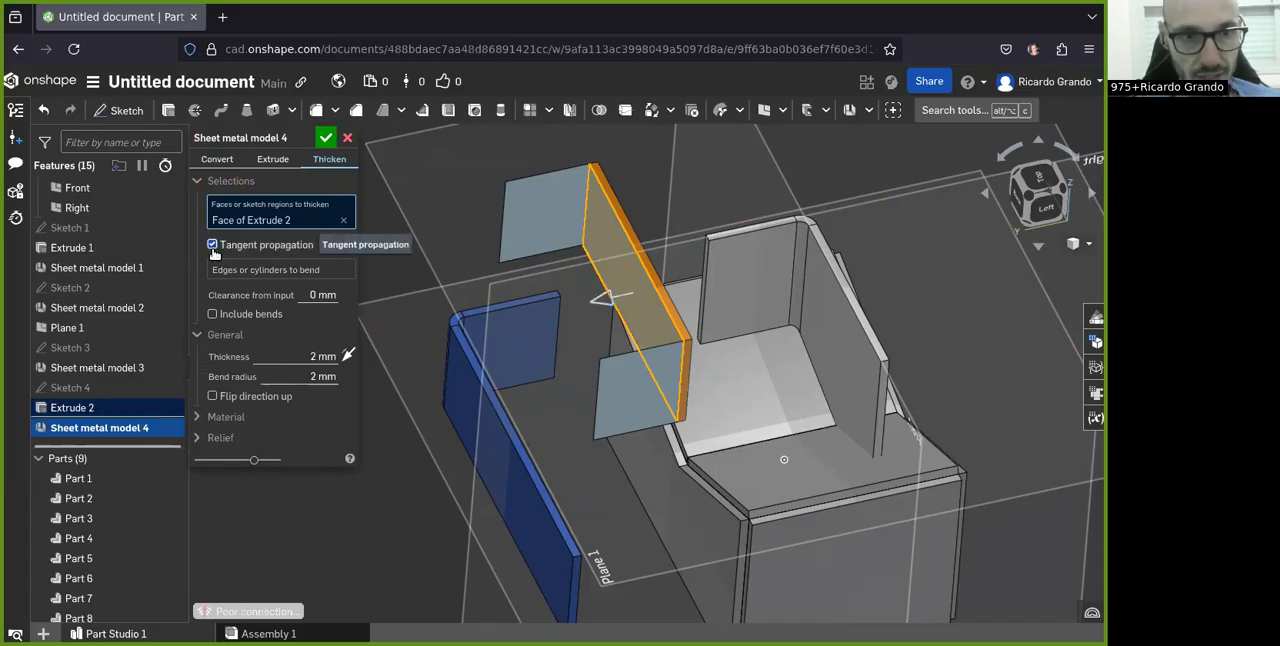
click(554, 196)
click(620, 390)
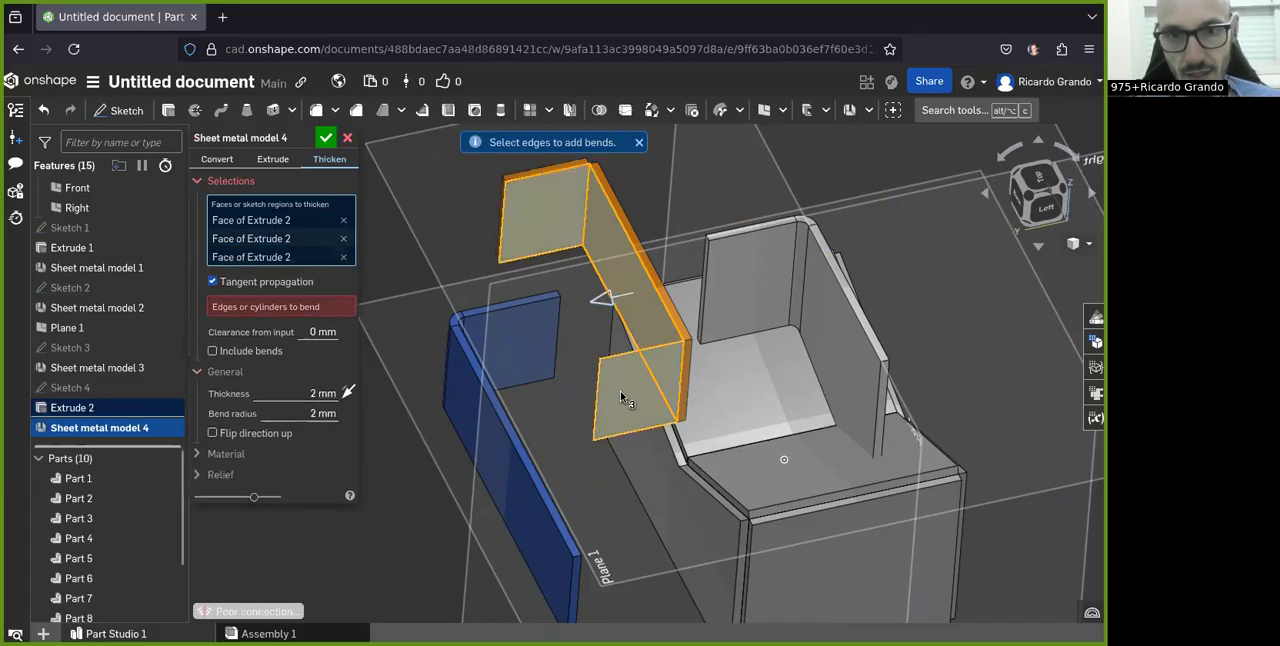
scroll(547, 187, up, 1)
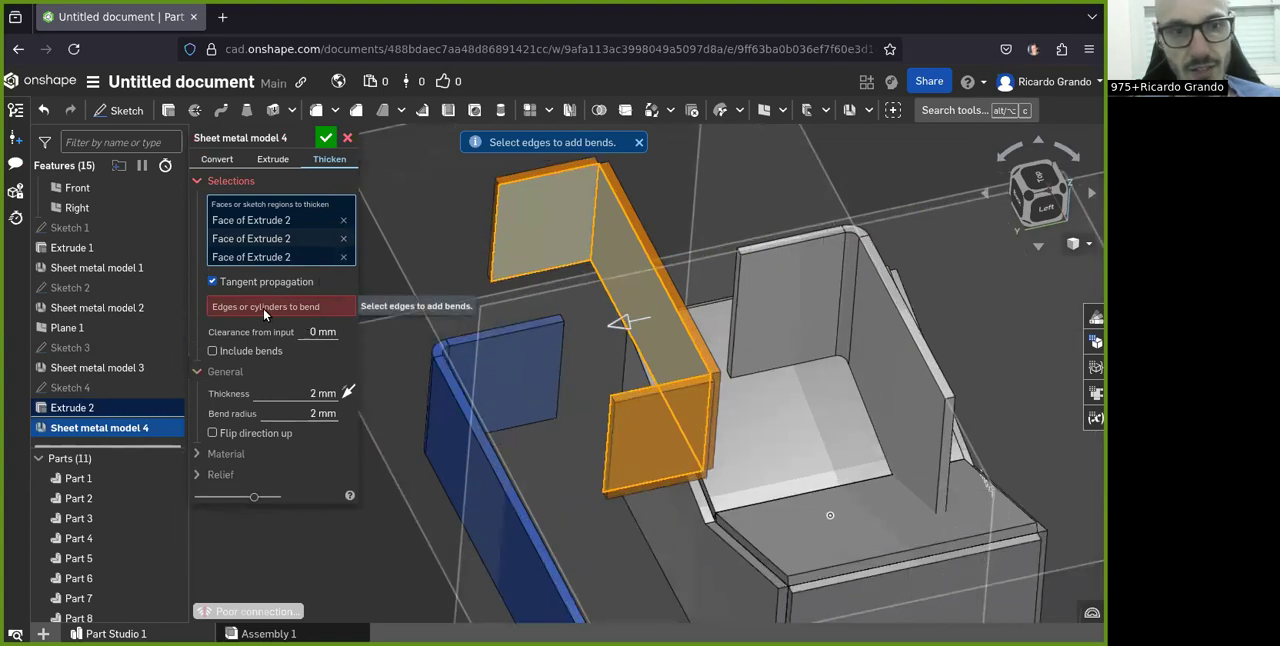
Step: Add bends at the two vertical corner edges of the U-shaped surface, and accept the thickened sheet metal model
click(263, 307)
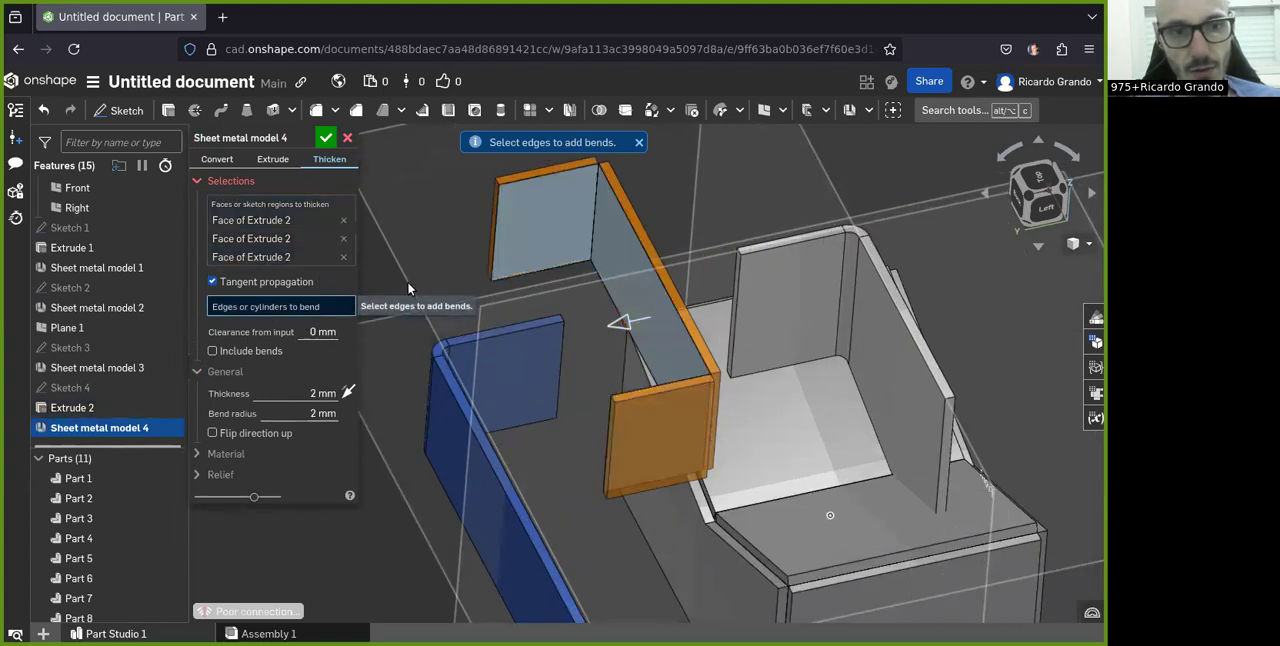
click(597, 196)
right_drag(689, 413, 794, 335)
click(705, 407)
scroll(746, 372, up, 3)
scroll(767, 400, down, 2)
scroll(762, 403, down, 3)
scroll(794, 335, up, 2)
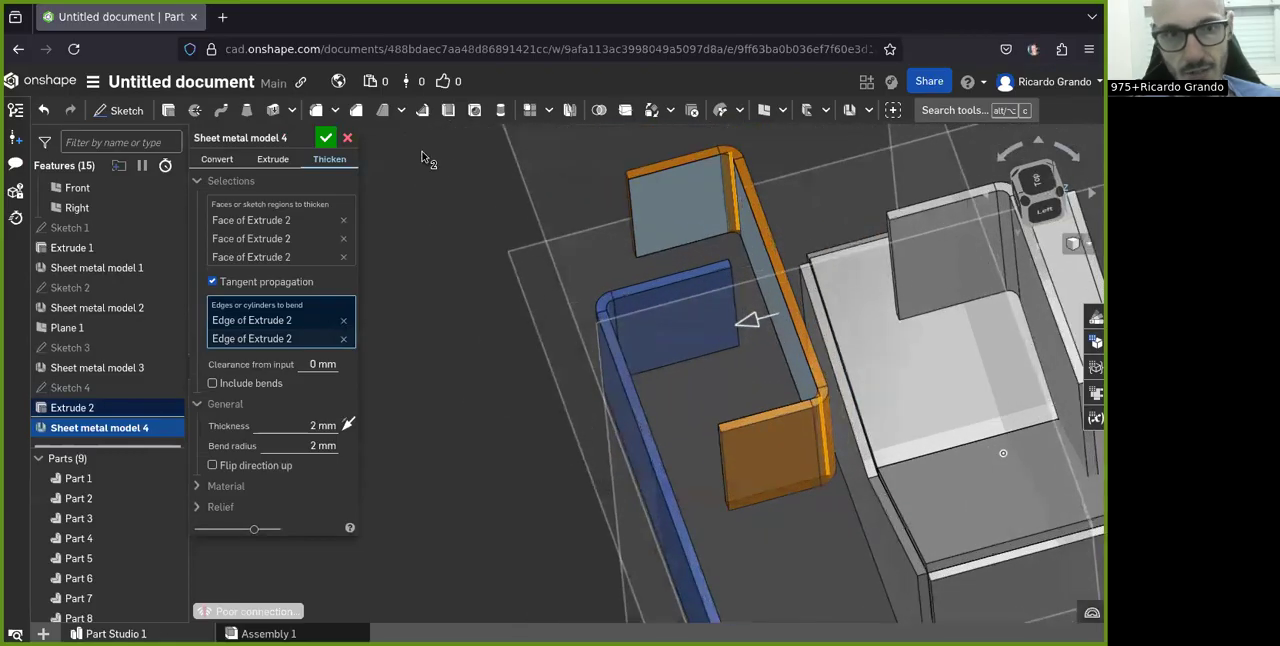
click(326, 137)
scroll(794, 397, up, 2)
mouse_move(794, 397)
right_down()
mouse_move(766, 399)
mouse_move(790, 397)
right_up()
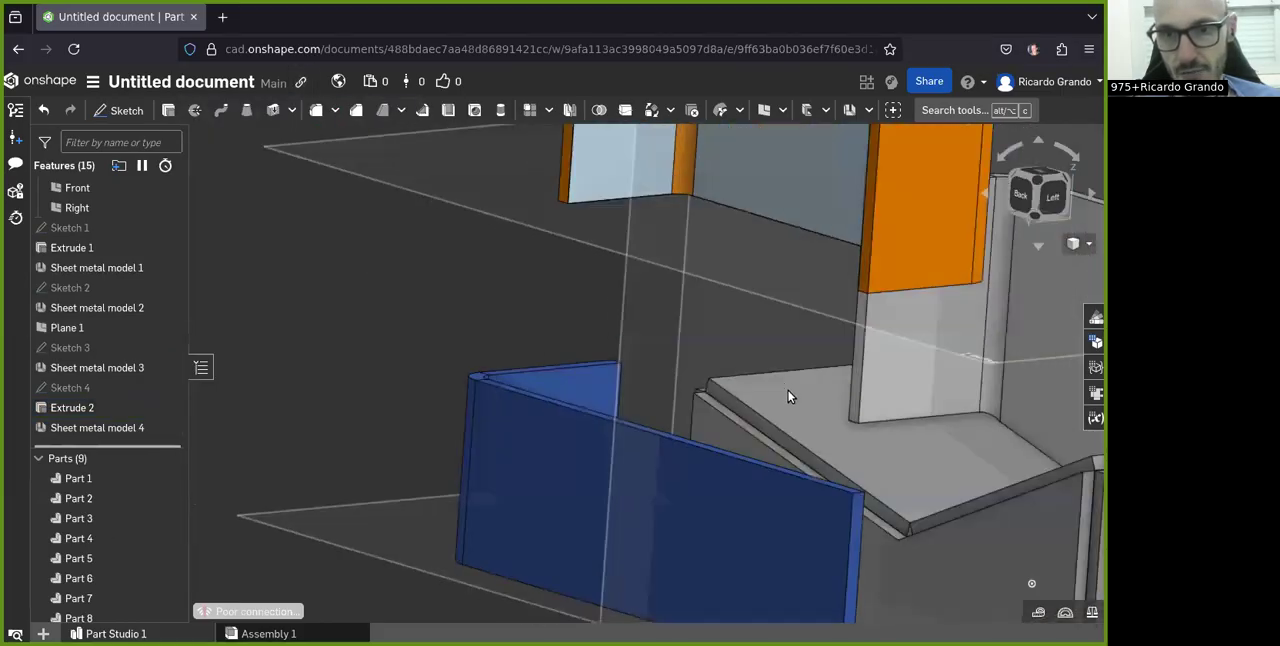
scroll(790, 397, down, 3)
right_drag(852, 255, 769, 332)
right_drag(774, 326, 783, 362)
scroll(751, 330, down, 5)
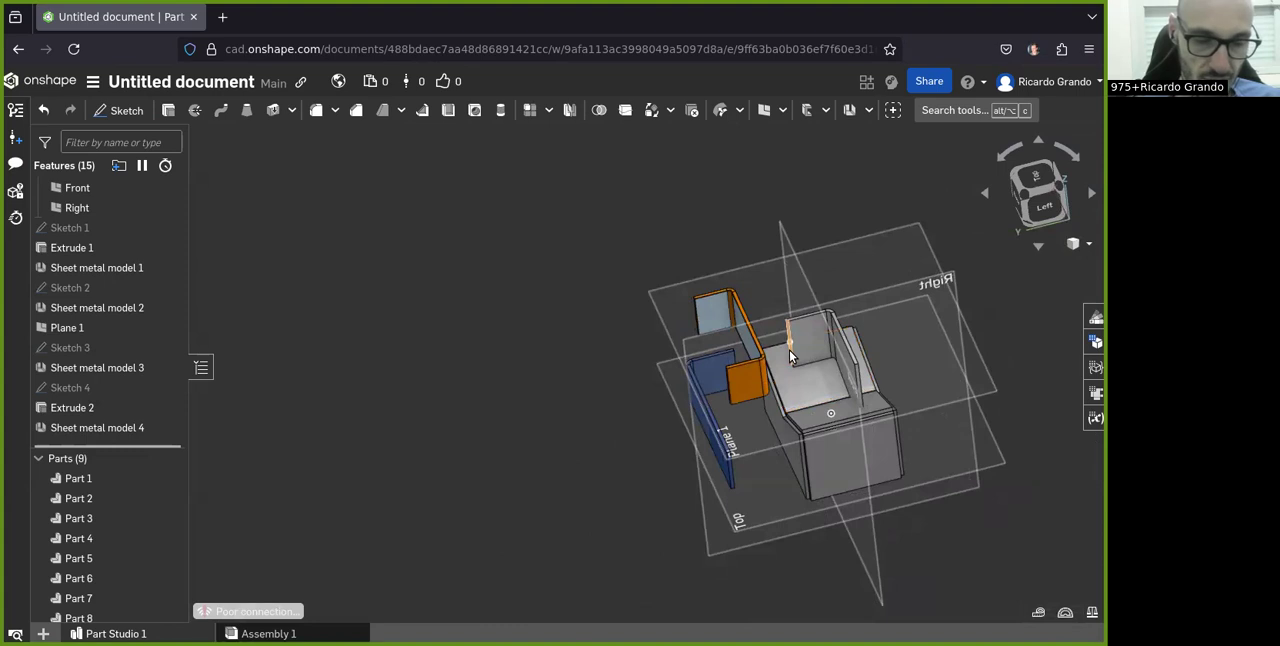
scroll(785, 350, up, 3)
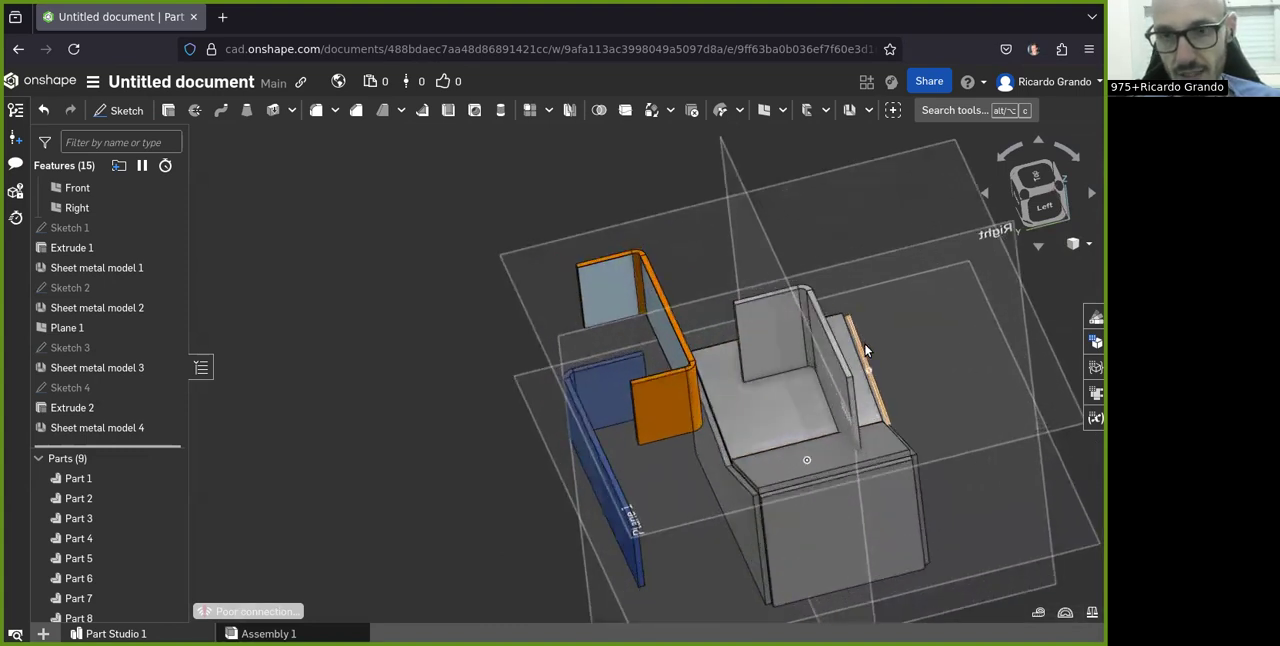
scroll(772, 362, up, 2)
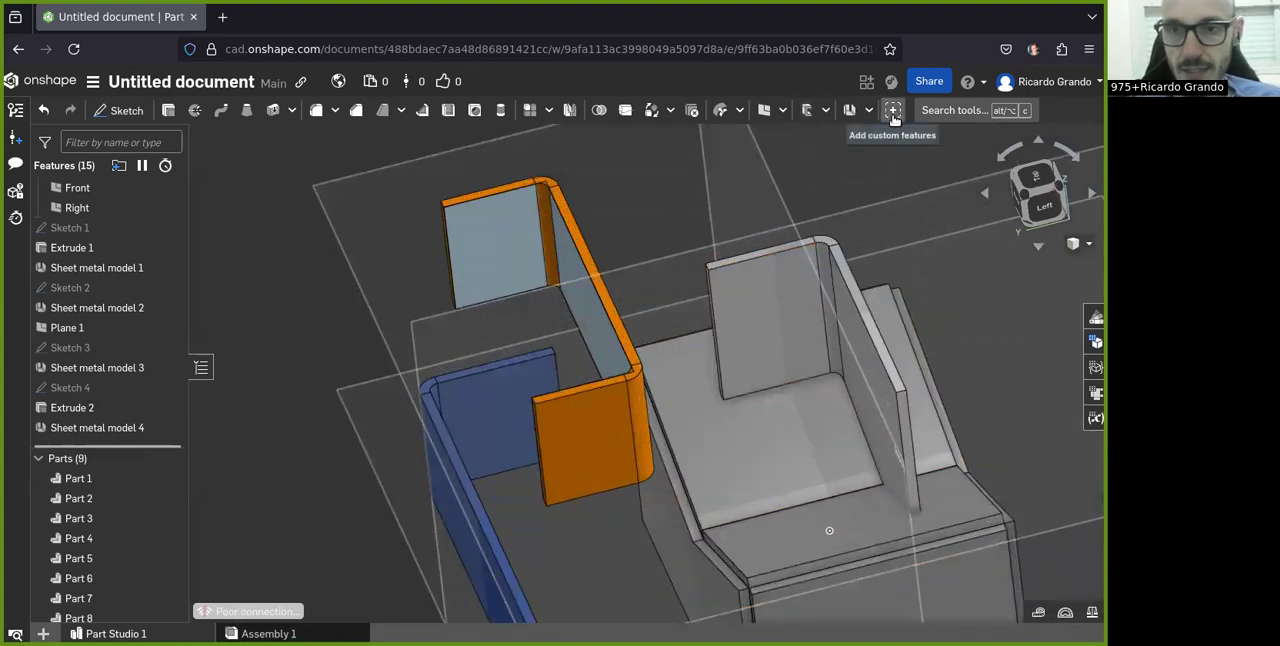
click(849, 110)
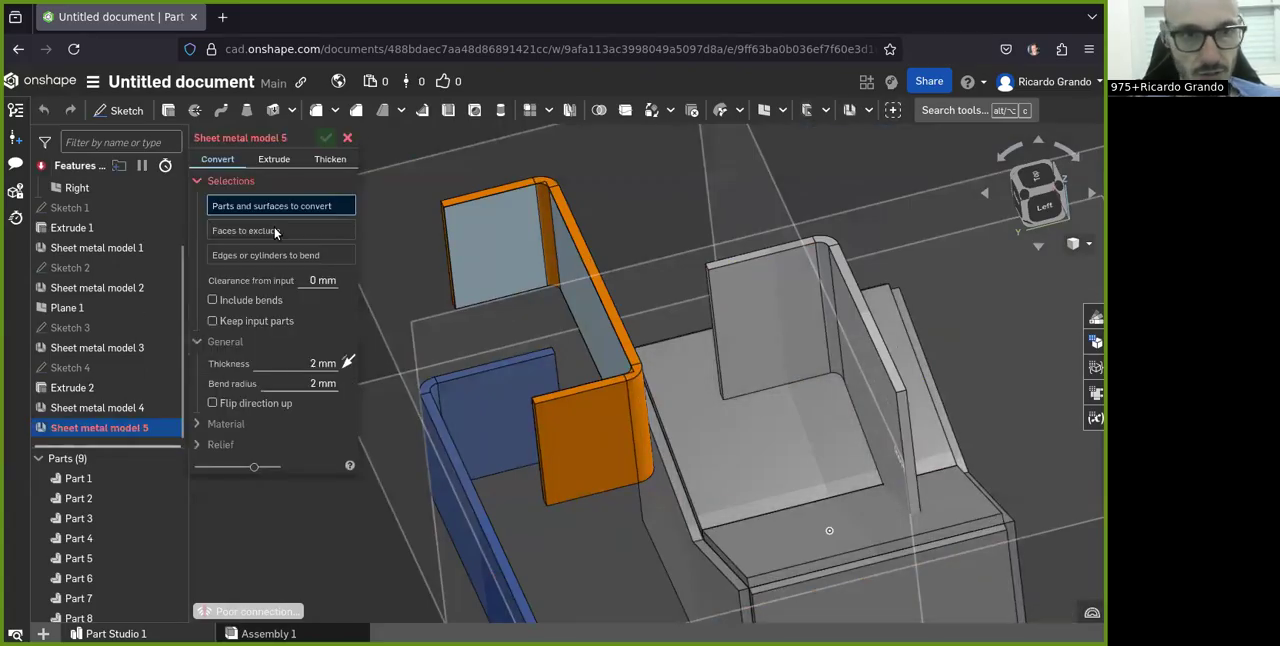
click(350, 139)
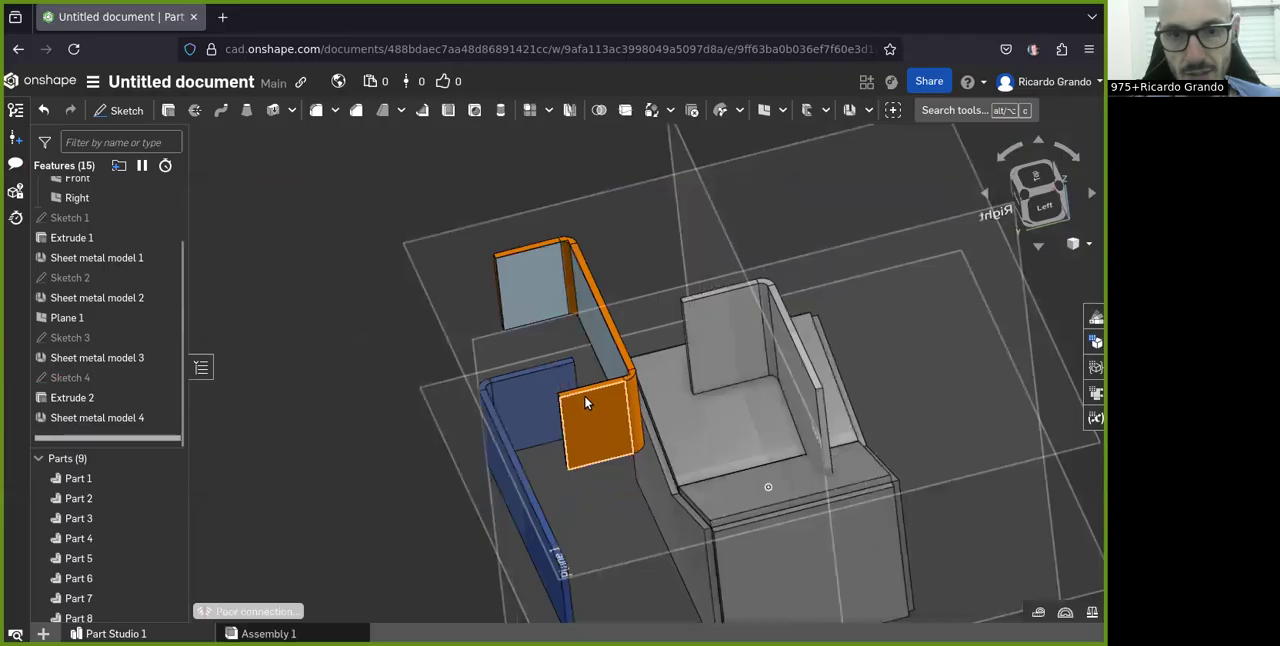
Step: Examine the converted V-topped block, the two extruded sheet metal parts and the thickened U-shaped part from several sides
key(n)
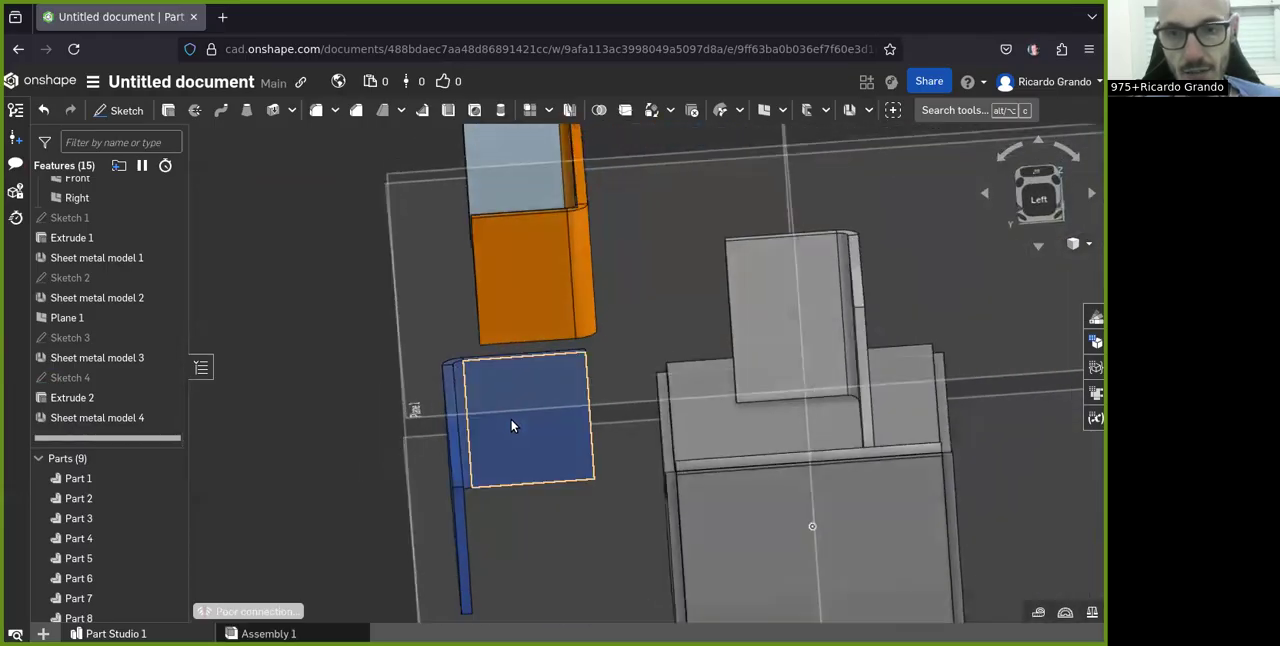
right_drag(703, 418, 620, 449)
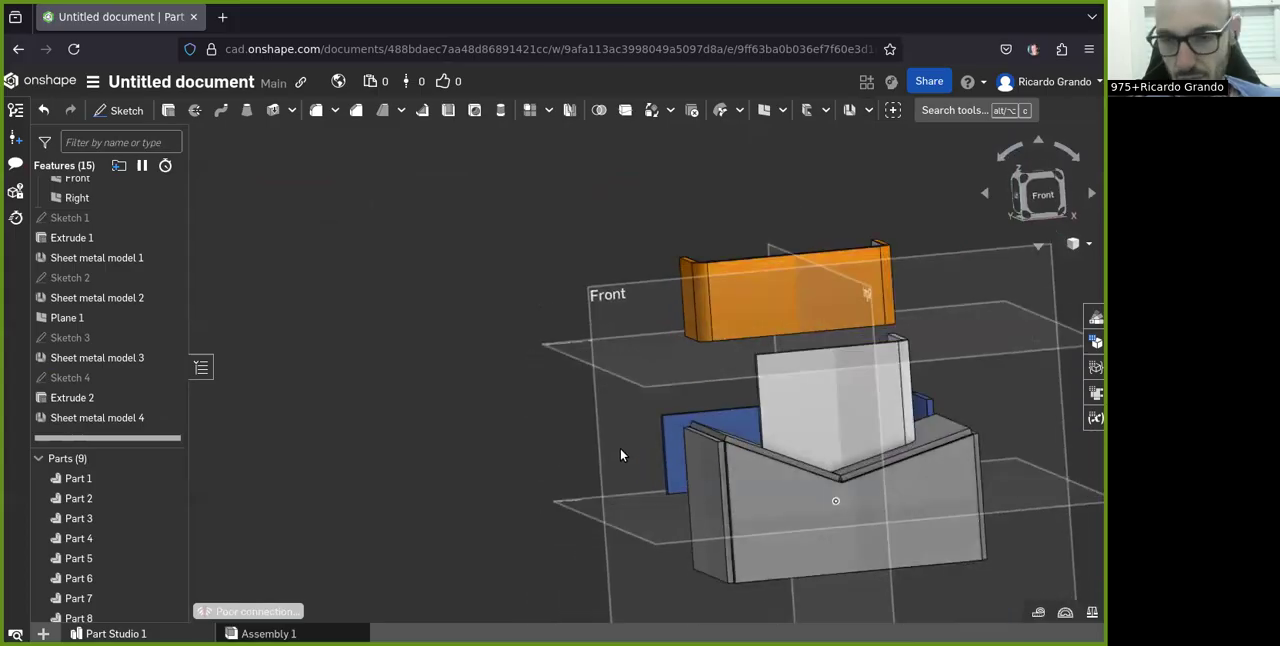
scroll(620, 455, down, 3)
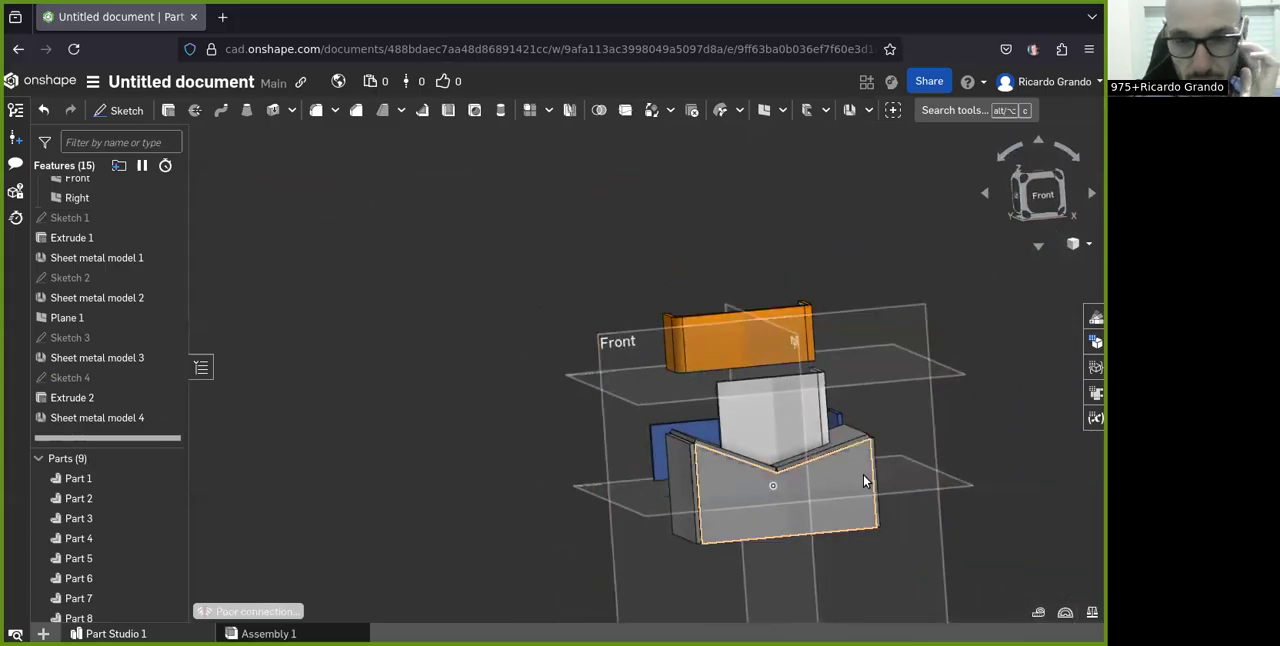
right_drag(811, 469, 700, 497)
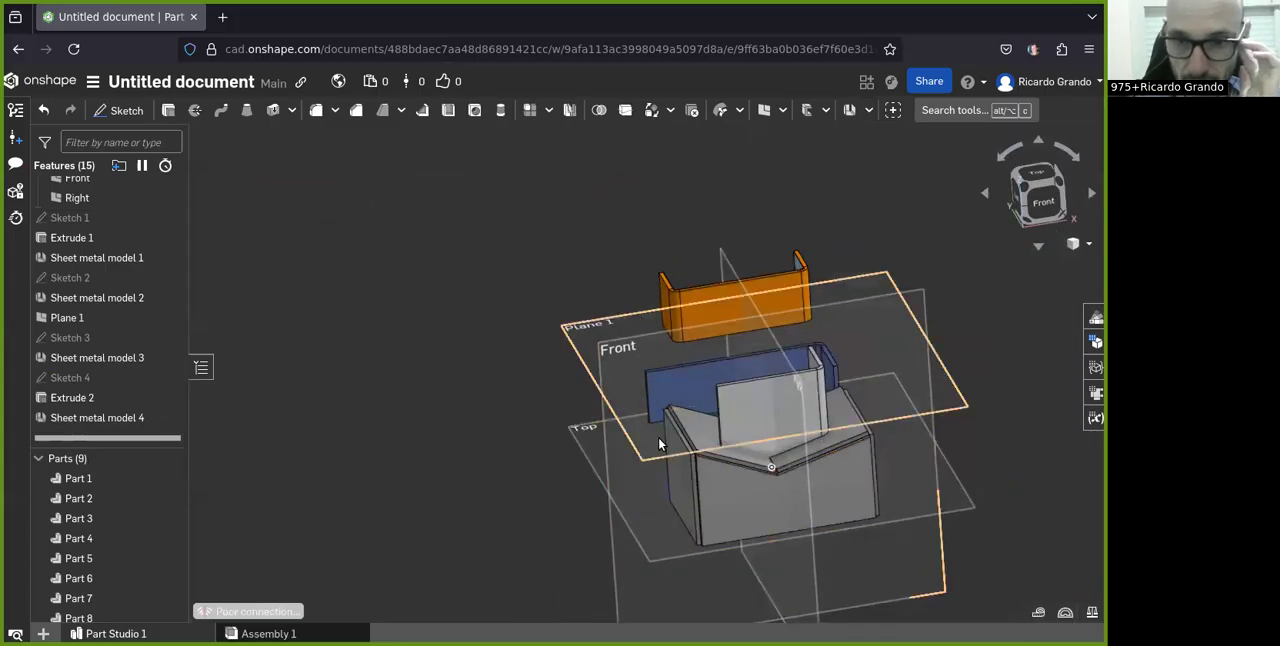
scroll(691, 461, up, 3)
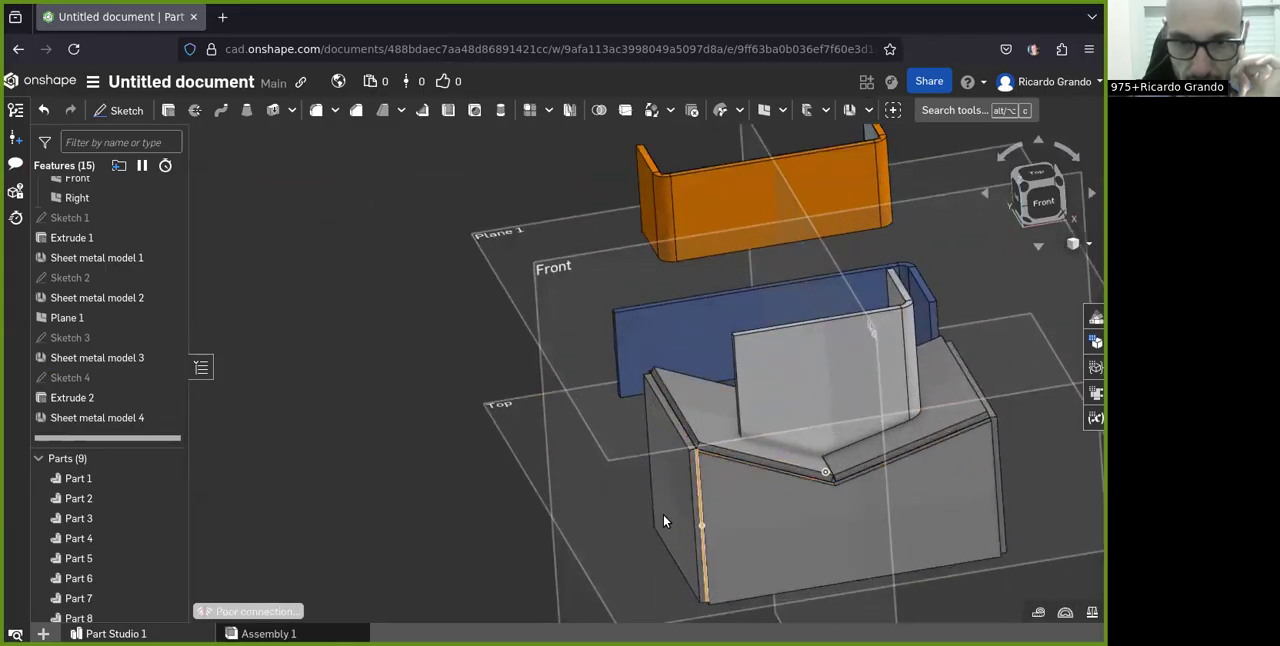
right_drag(666, 346, 837, 332)
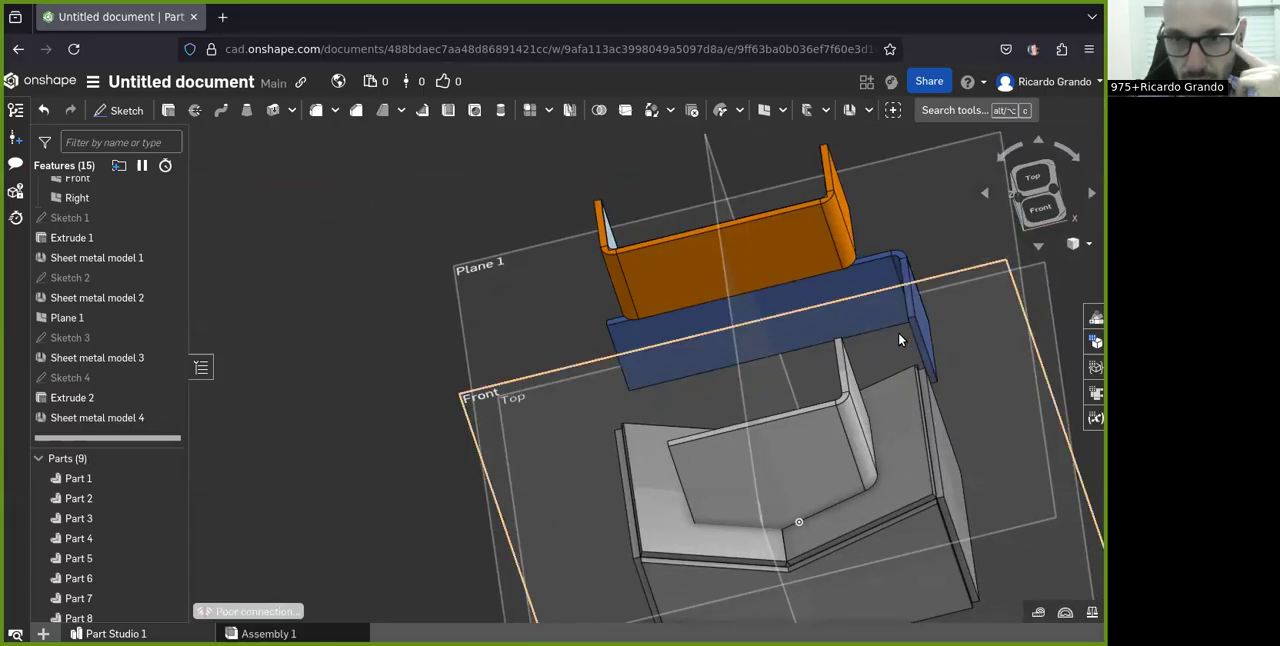
right_drag(895, 326, 734, 404)
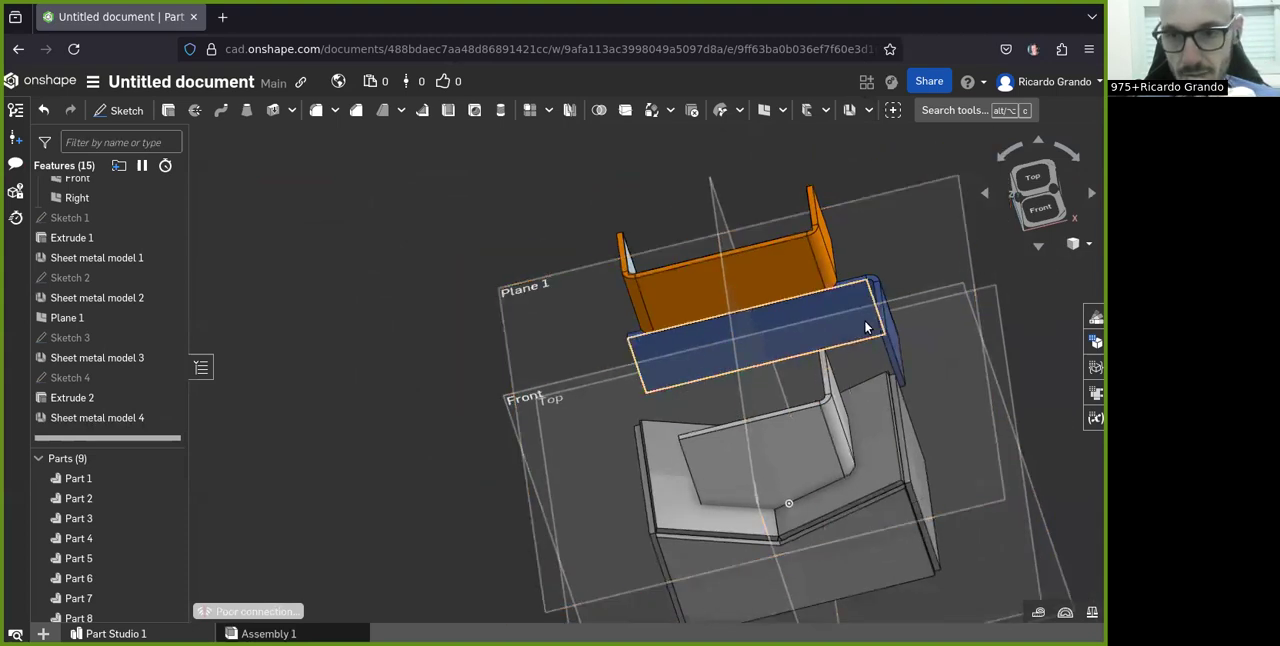
right_drag(872, 438, 818, 460)
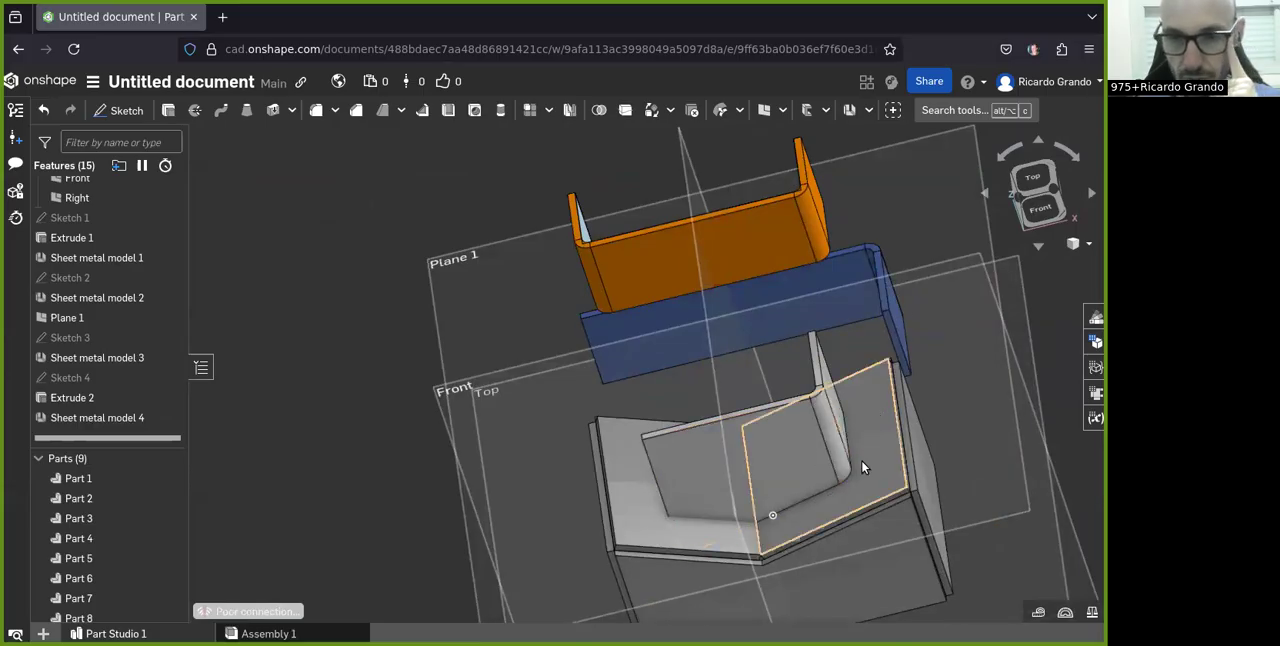
scroll(890, 438, down, 2)
right_drag(788, 338, 852, 304)
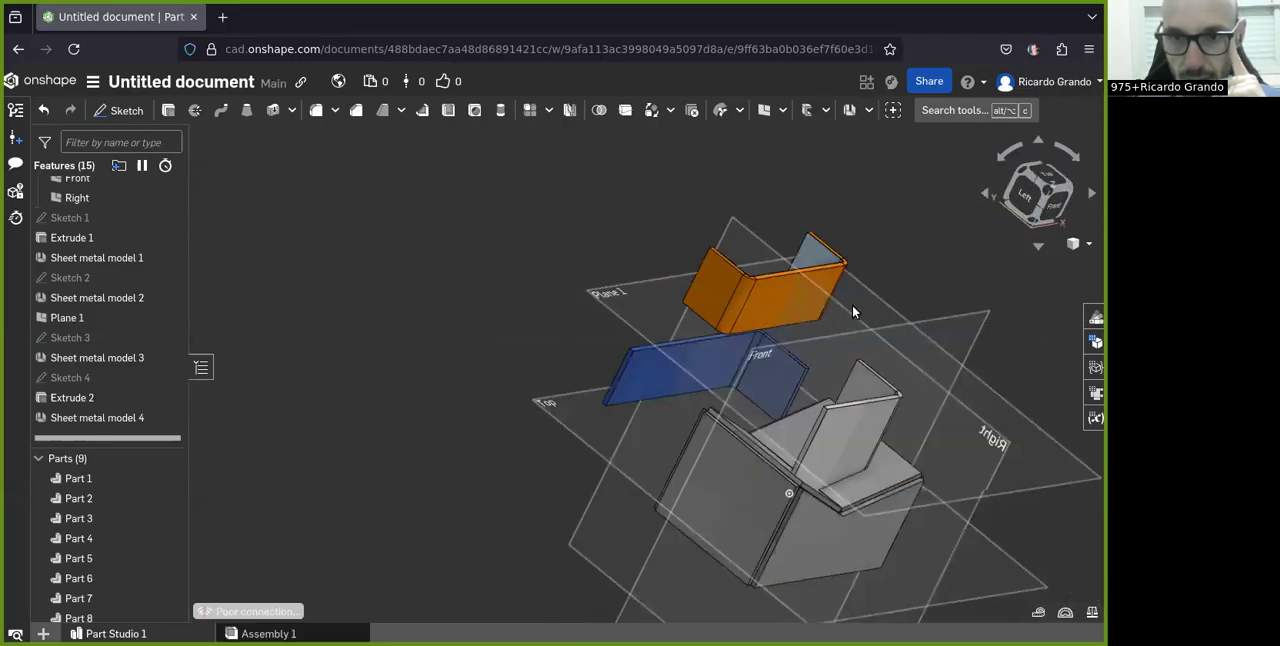
scroll(768, 277, up, 2)
right_drag(752, 295, 783, 350)
scroll(783, 347, down, 3)
scroll(821, 274, up, 3)
right_drag(803, 304, 794, 236)
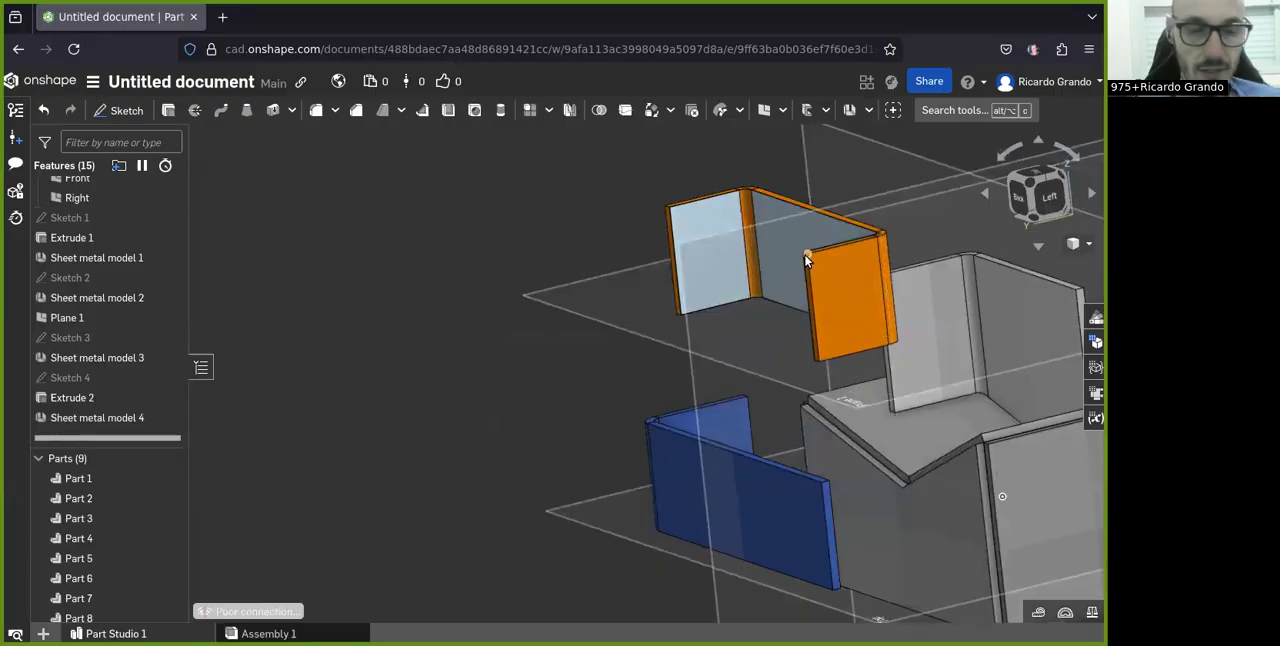